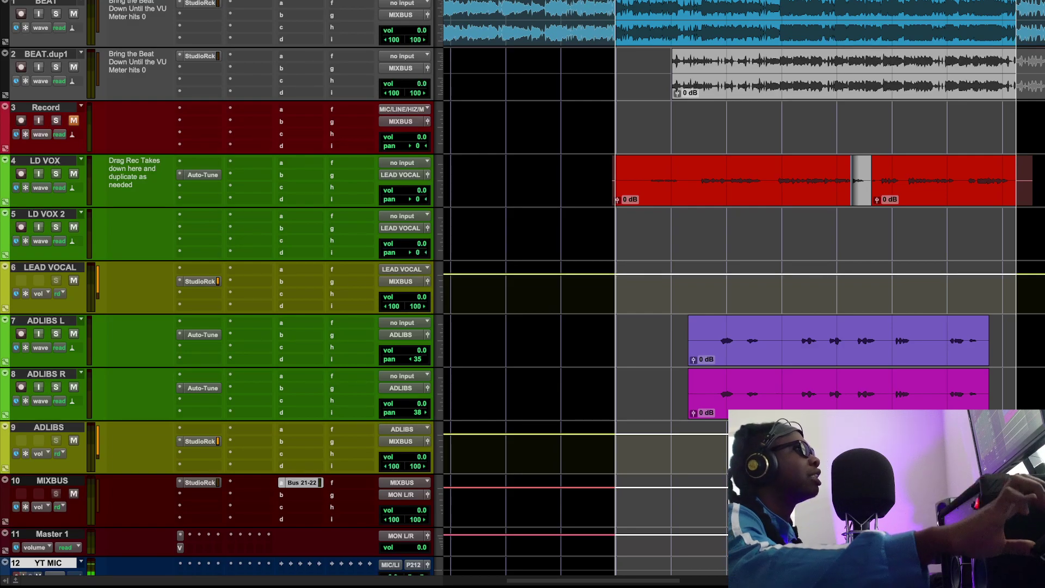
# Play the session and mute the ADLIBS, ADLIBS L and ADLIBS R tracks to isolate the lead vocal
pyautogui.press('space')
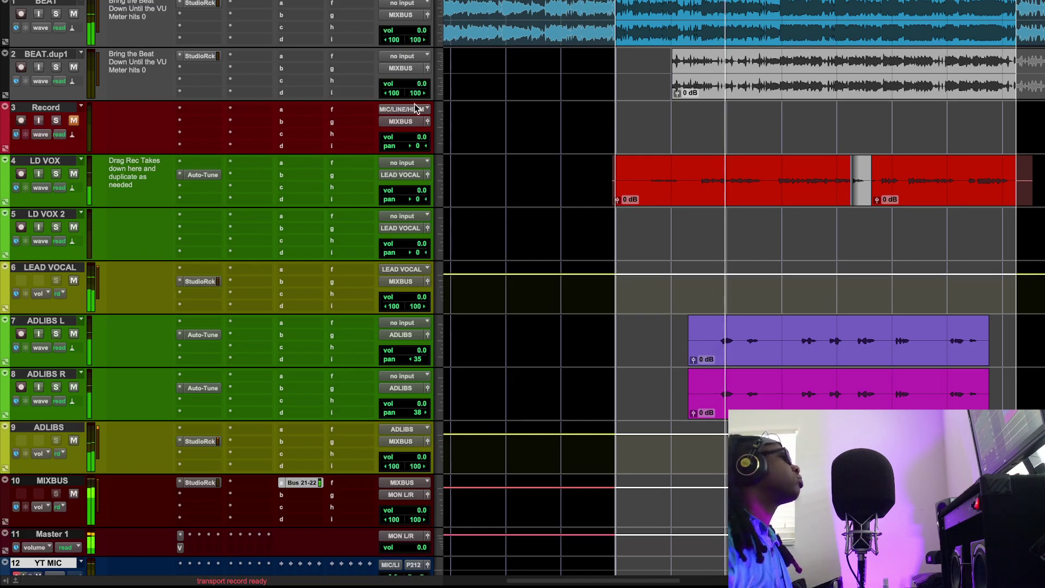
pyautogui.click(73, 386)
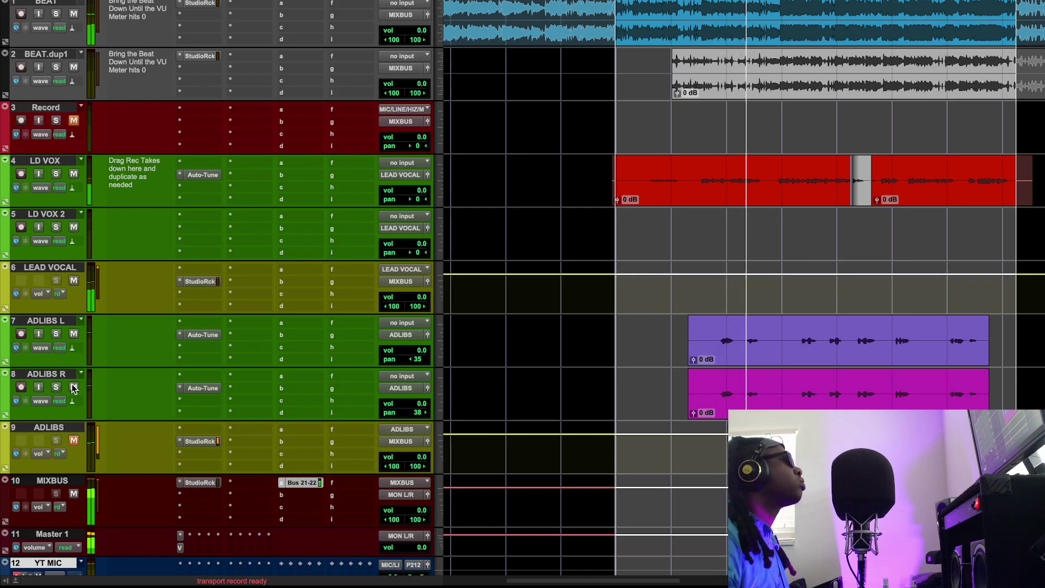
pyautogui.click(74, 333)
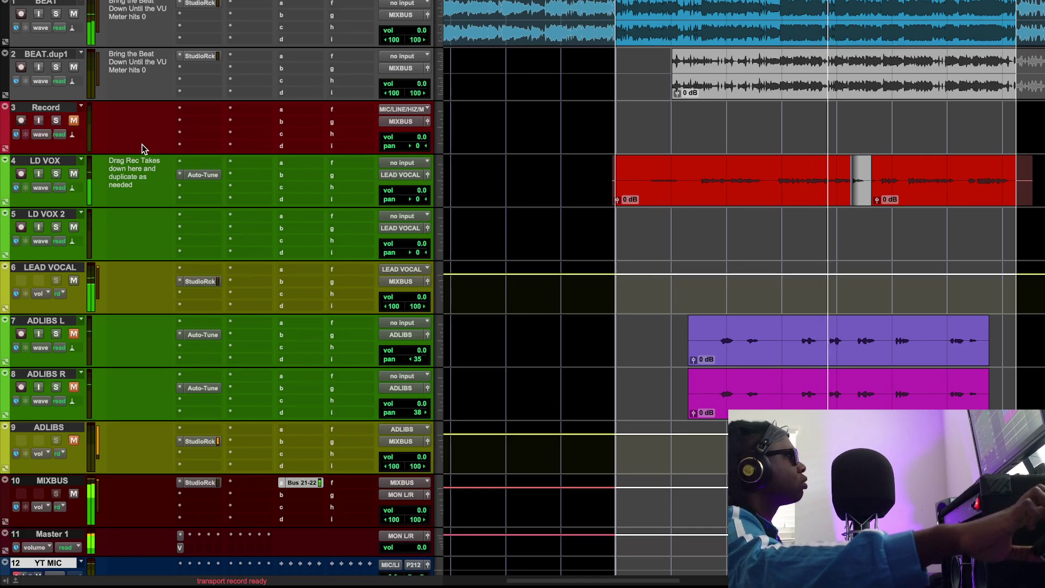
# Compare the mix with and without the lead by repeatedly muting and unmuting the LEAD VOCAL track
pyautogui.click(73, 284)
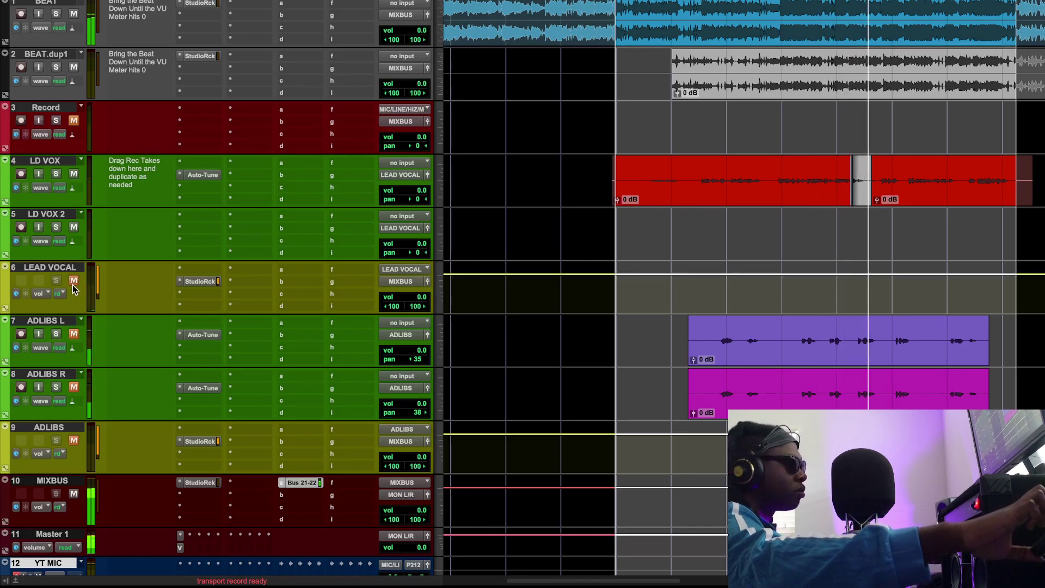
pyautogui.click(73, 282)
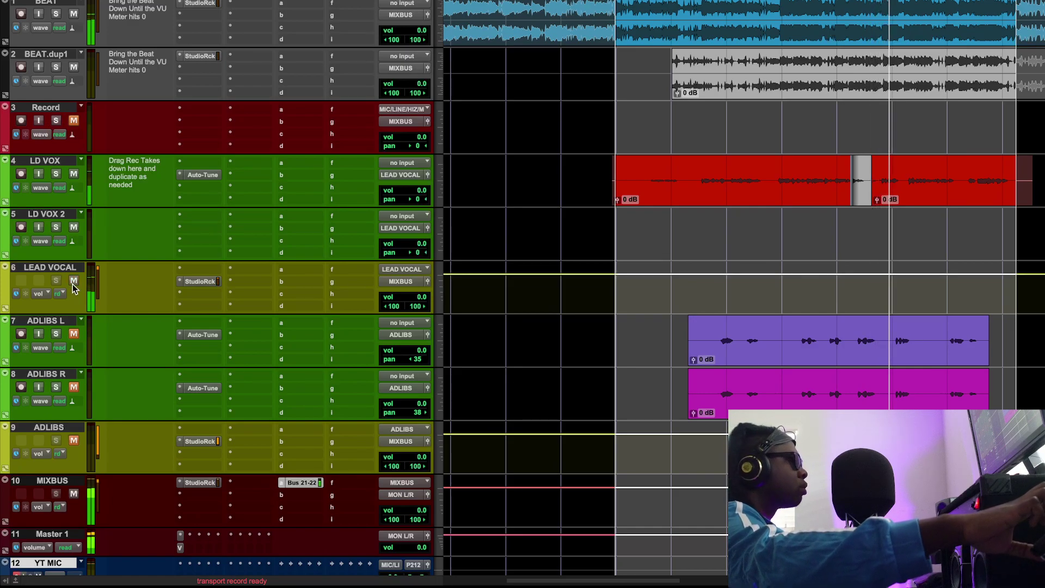
pyautogui.click(74, 281)
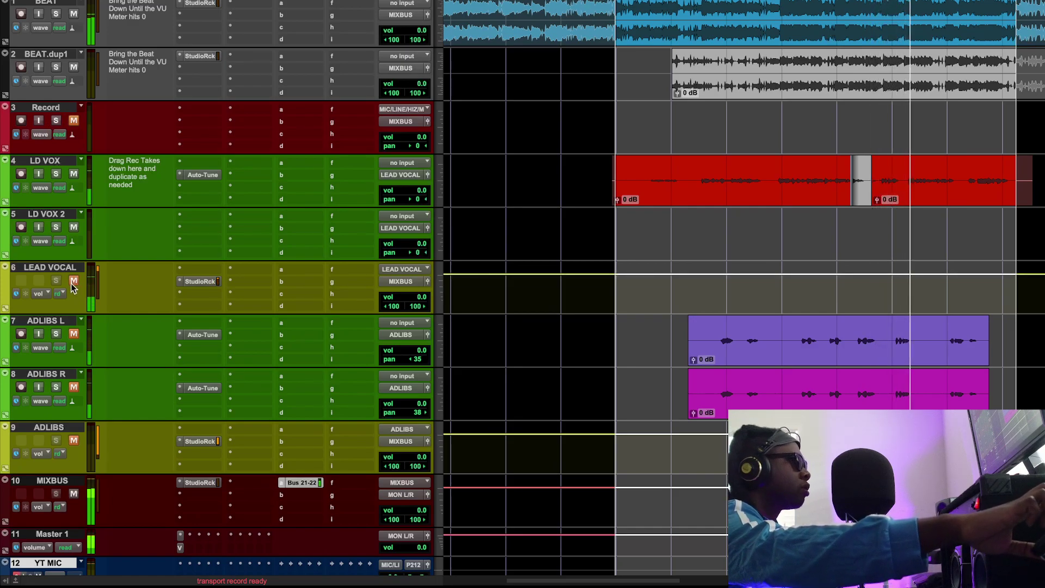
pyautogui.click(74, 282)
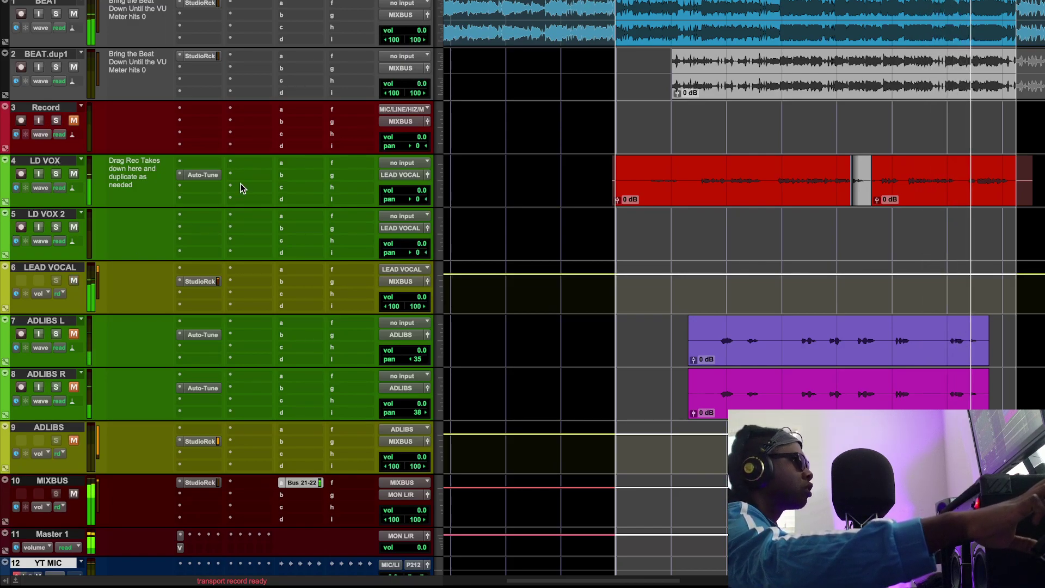
# Replay from the start of the BEAT.dup1 clip while toggling the LEAD VOCAL and BEAT mutes, and stop playback
pyautogui.click(672, 234)
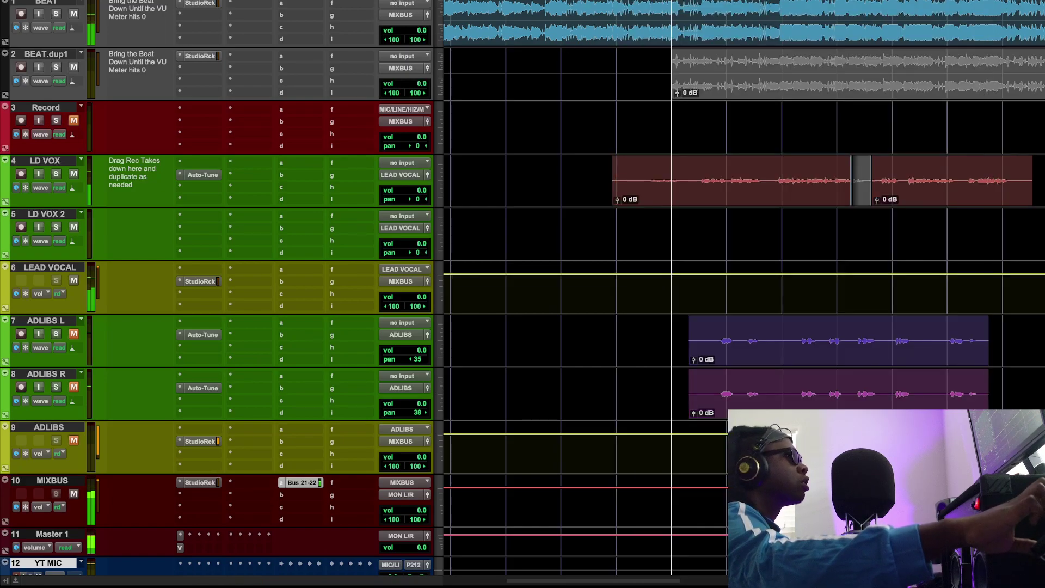
pyautogui.click(72, 281)
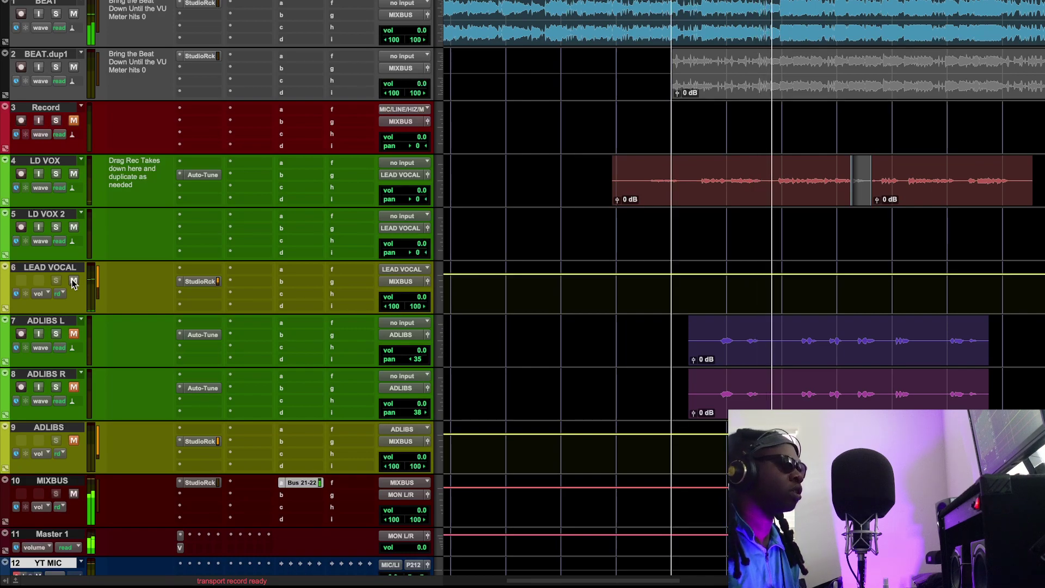
pyautogui.click(74, 13)
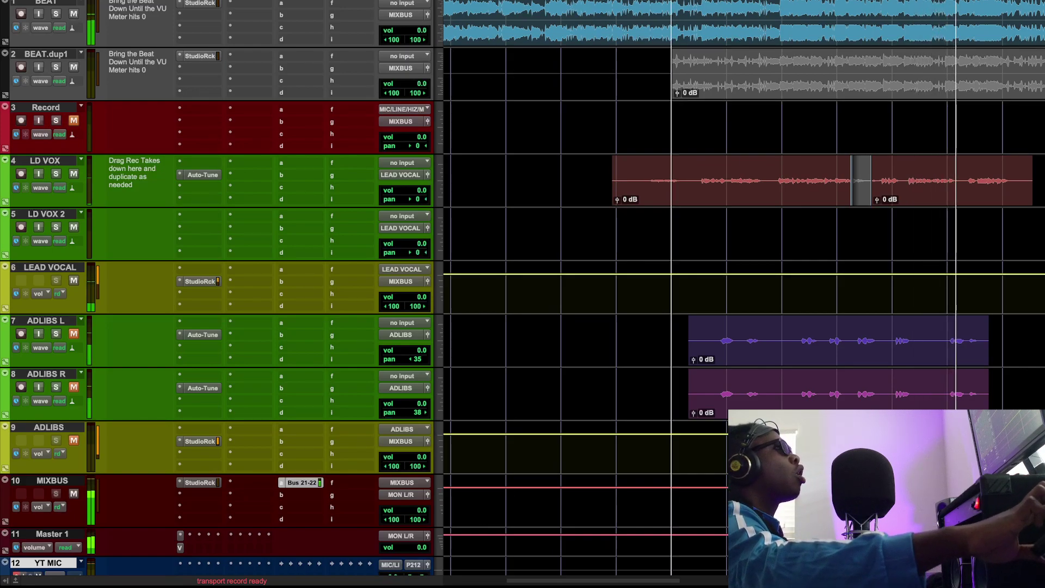
pyautogui.press('space')
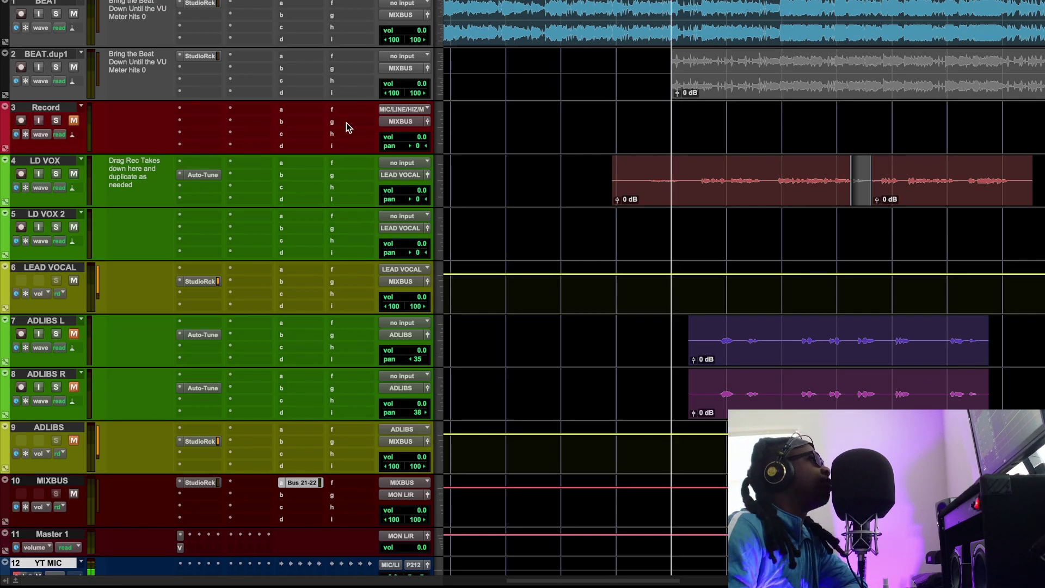
# Examine the Auto-Tune settings on the LD VOX track with a short playback, and close the plugin
pyautogui.click(208, 176)
pyautogui.moveTo(469, 0); pyautogui.dragTo(434, 28)
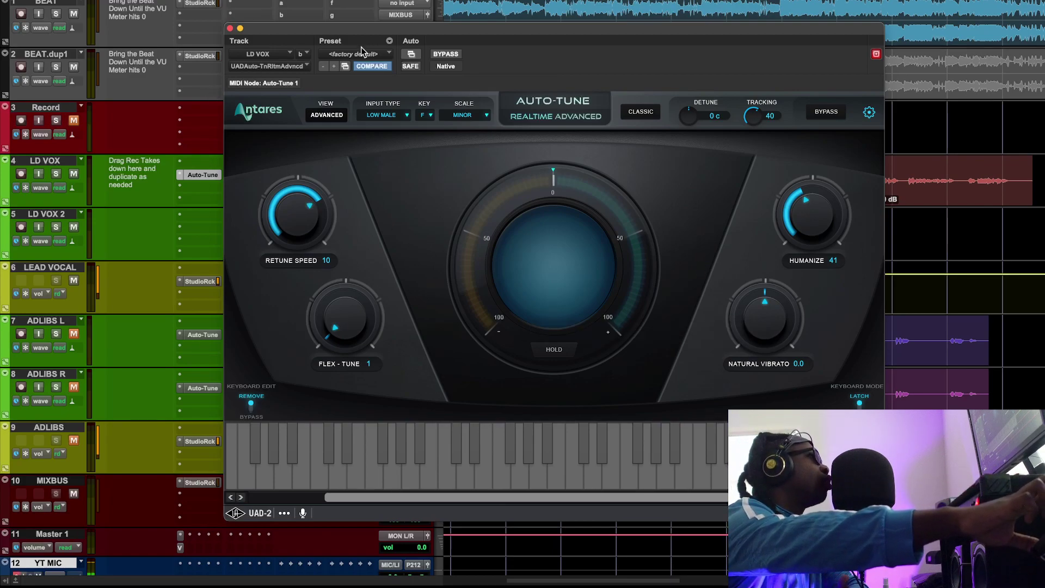
pyautogui.press('space')
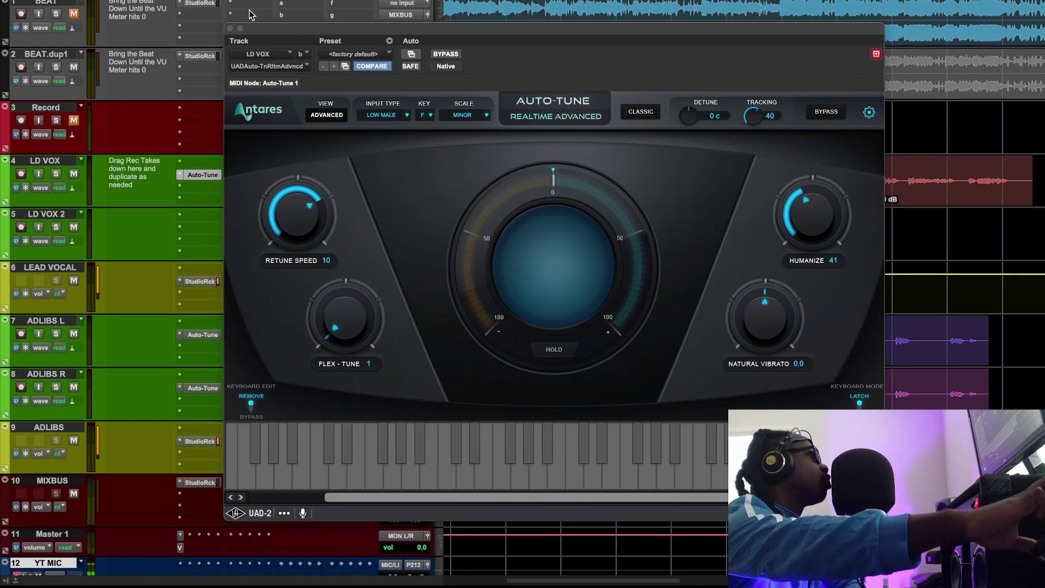
pyautogui.click(230, 28)
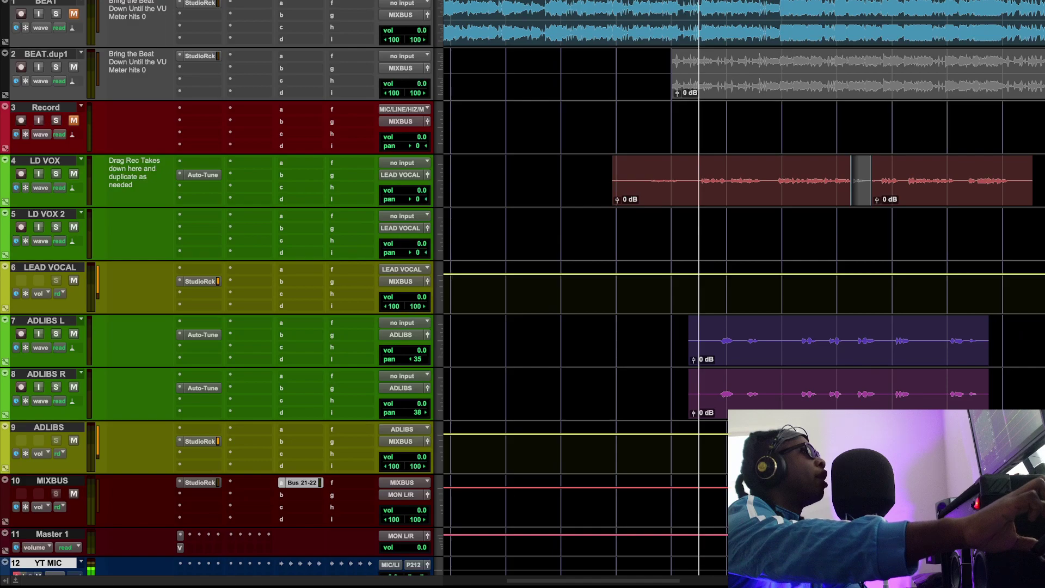
# Open StudioRack on the LEAD VOCAL track and bypass it during playback to hear the unprocessed vocal
pyautogui.click(210, 282)
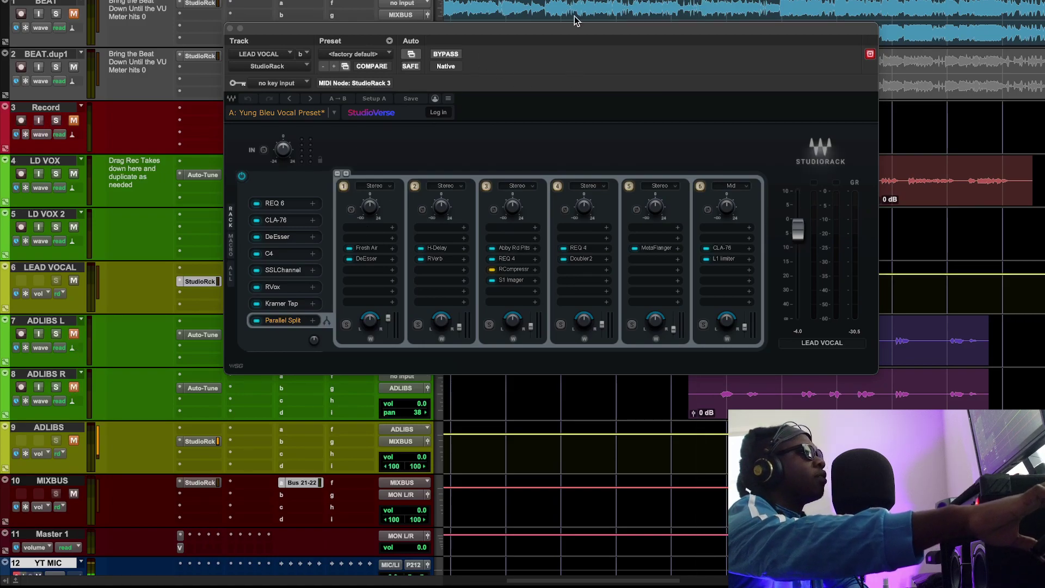
pyautogui.press('space')
pyautogui.click(446, 54)
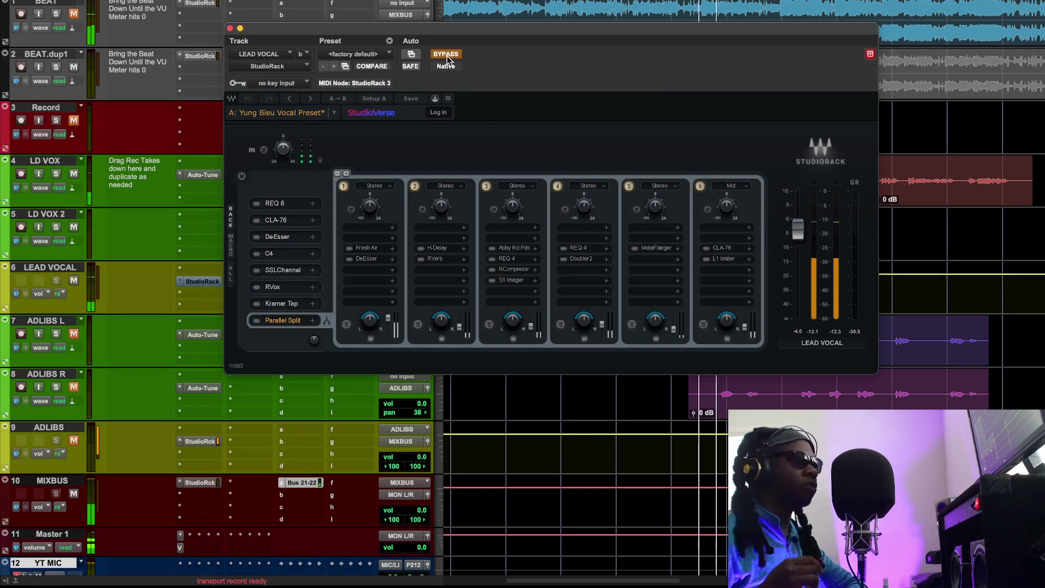
pyautogui.moveTo(448, 57); pyautogui.dragTo(464, 381)
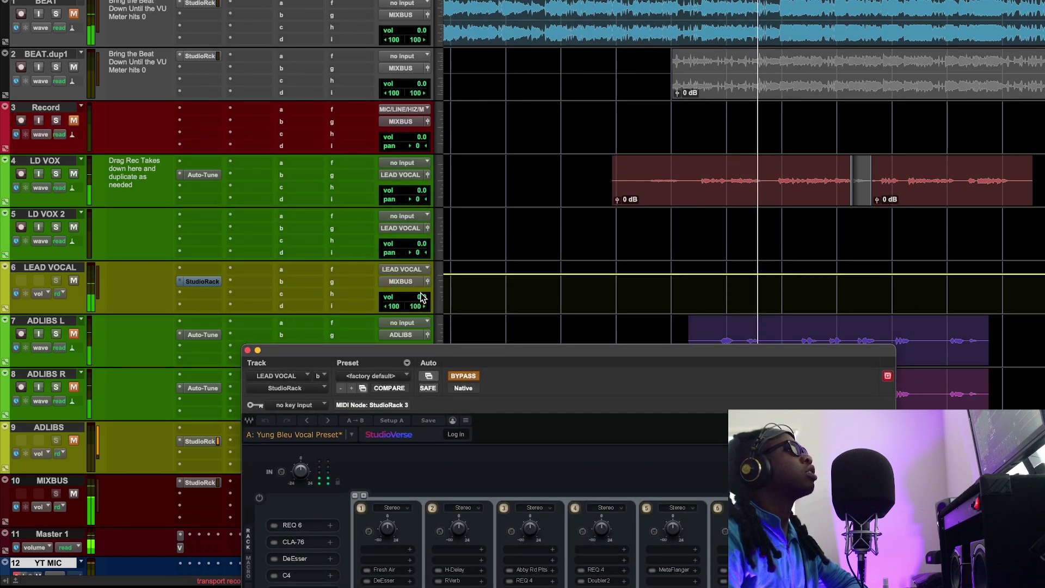
# Replay from the BEAT.dup1 clip's start with LEAD VOCAL raised to +12.0 dB, return it to 0.0 and re-enable StudioRack
pyautogui.click(673, 7)
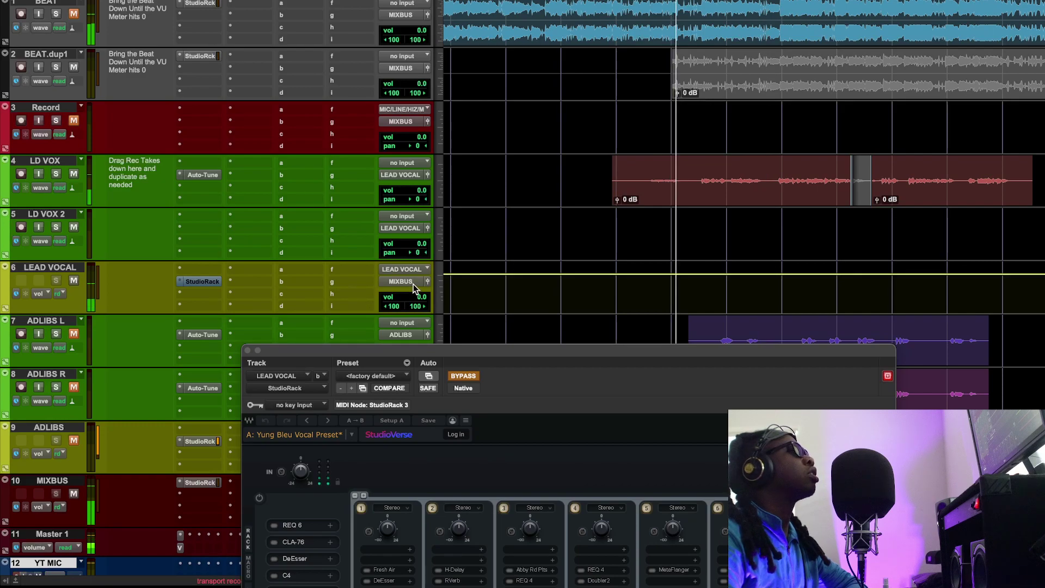
pyautogui.moveTo(414, 290); pyautogui.dragTo(417, 294)
pyautogui.moveTo(418, 292); pyautogui.dragTo(419, 283)
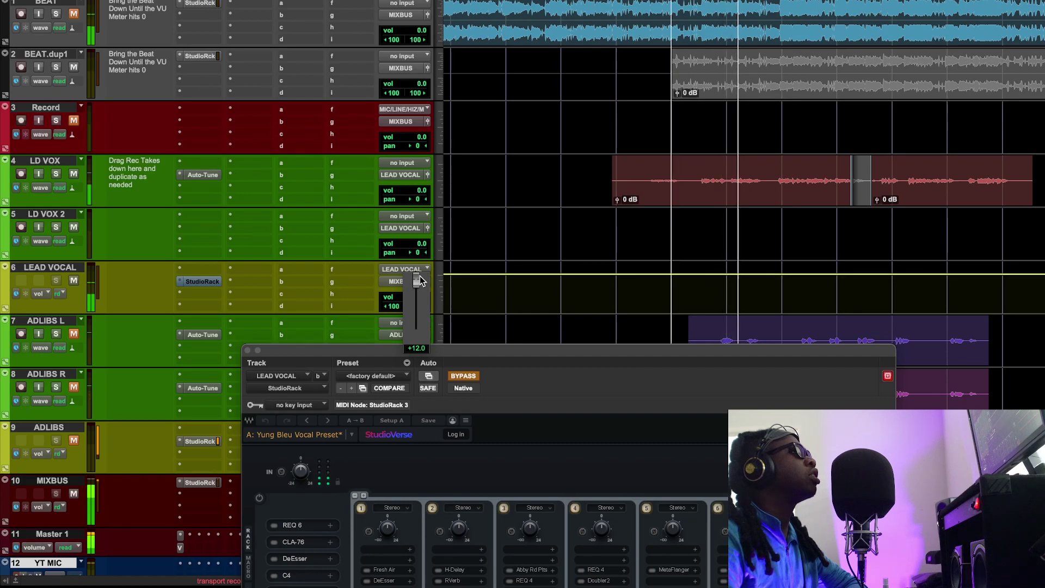
pyautogui.moveTo(420, 280); pyautogui.dragTo(417, 308)
pyautogui.click(459, 380)
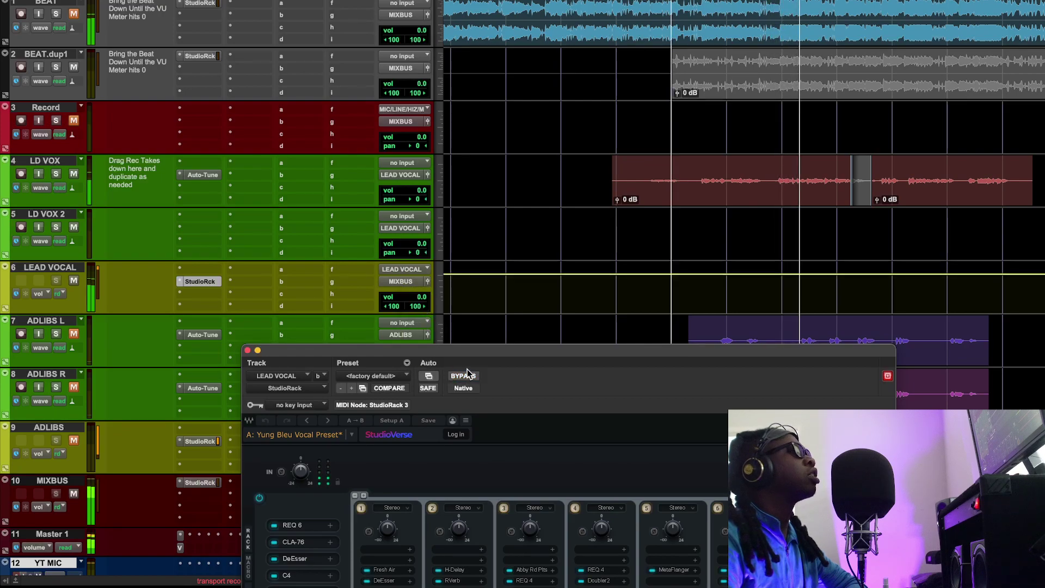
# Bypass StudioRack again and raise the LEAD VOCAL volume to +9.0 dB for a louder dry comparison
pyautogui.moveTo(482, 355); pyautogui.dragTo(467, 230)
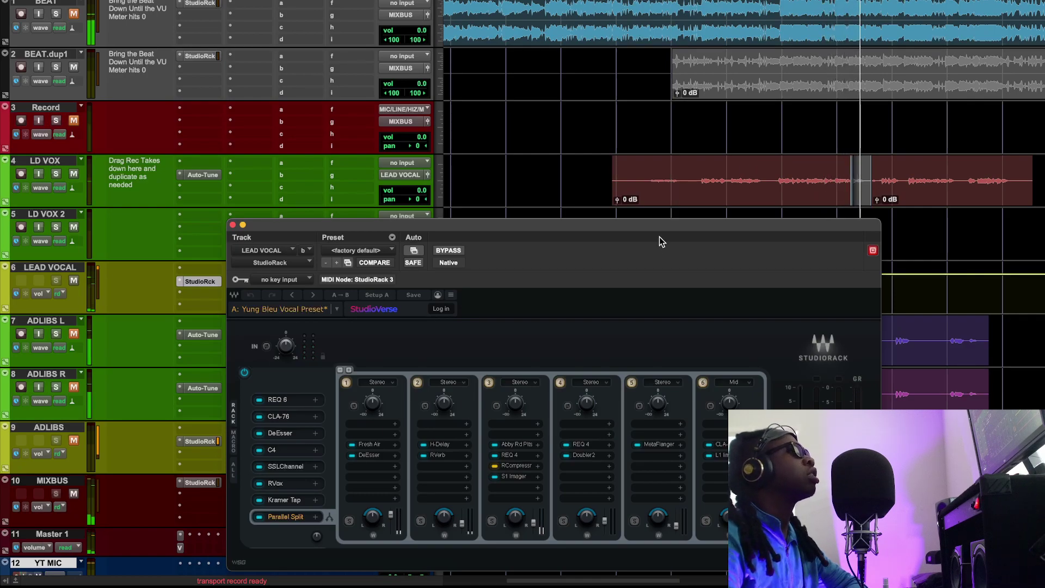
pyautogui.click(448, 250)
pyautogui.moveTo(416, 223); pyautogui.dragTo(427, 317)
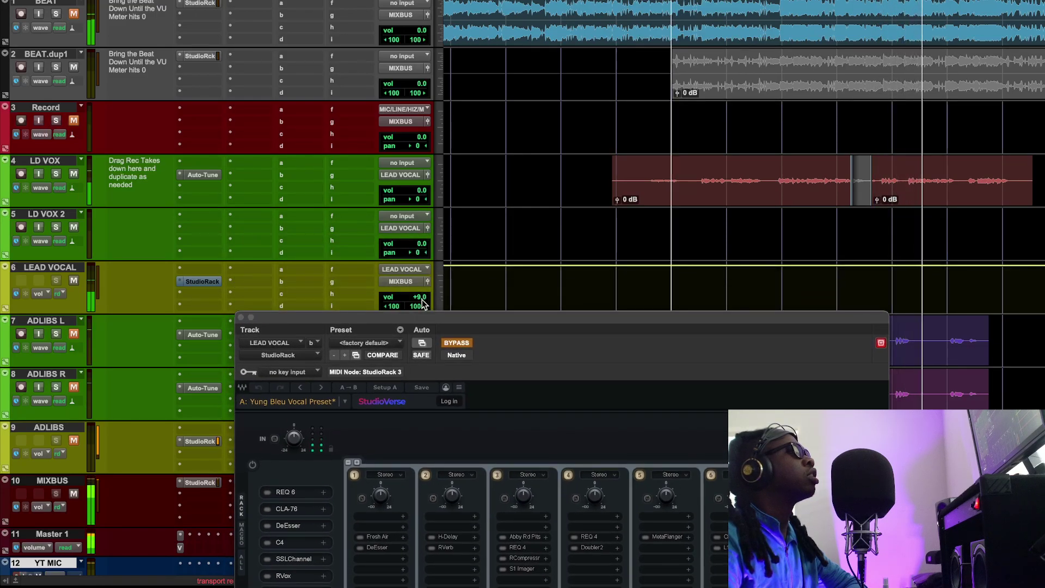
pyautogui.click(456, 343)
# Lower the LEAD VOCAL volume to +0.6 dB and audition the vocal with StudioRack enabled
pyautogui.moveTo(427, 303); pyautogui.dragTo(422, 308)
pyautogui.click(458, 343)
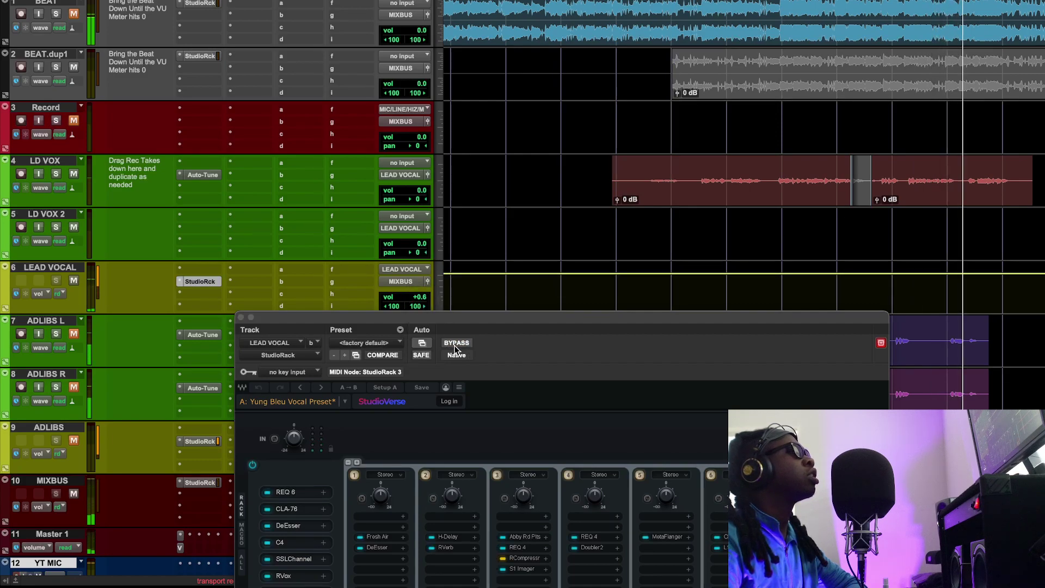
pyautogui.click(456, 343)
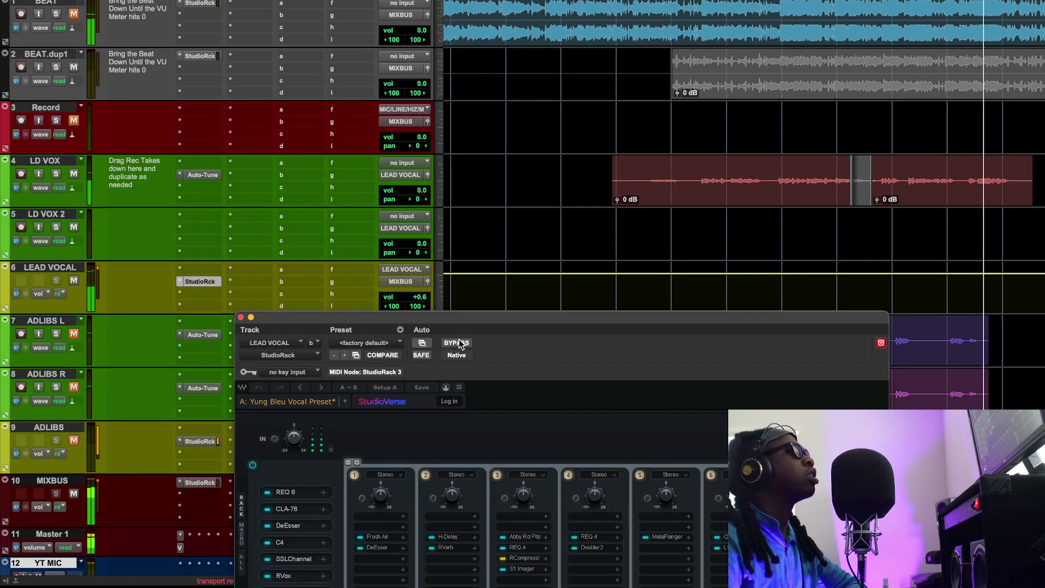
pyautogui.moveTo(417, 297); pyautogui.dragTo(455, 151)
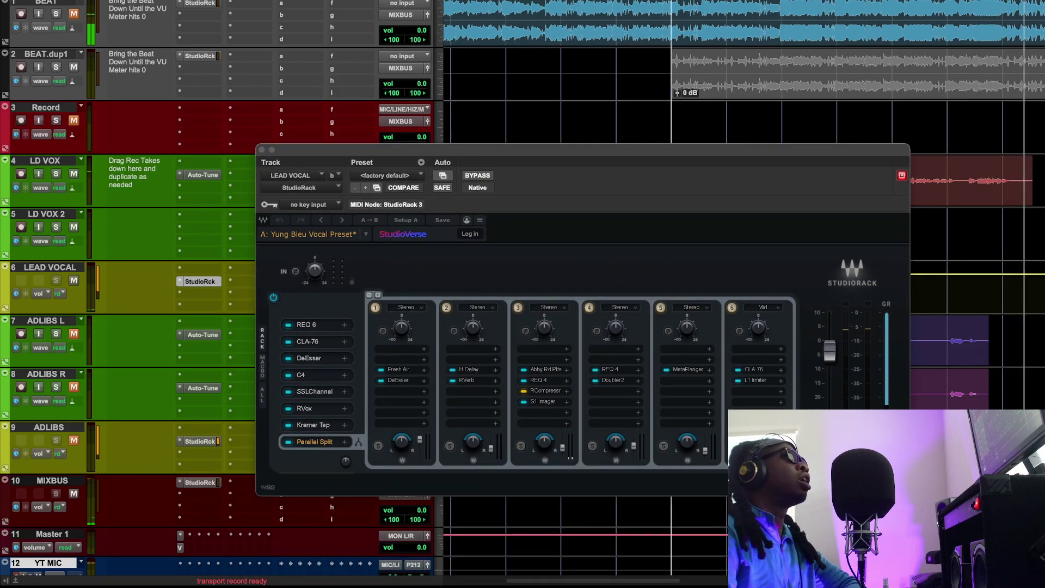
pyautogui.moveTo(559, 155); pyautogui.dragTo(521, 115)
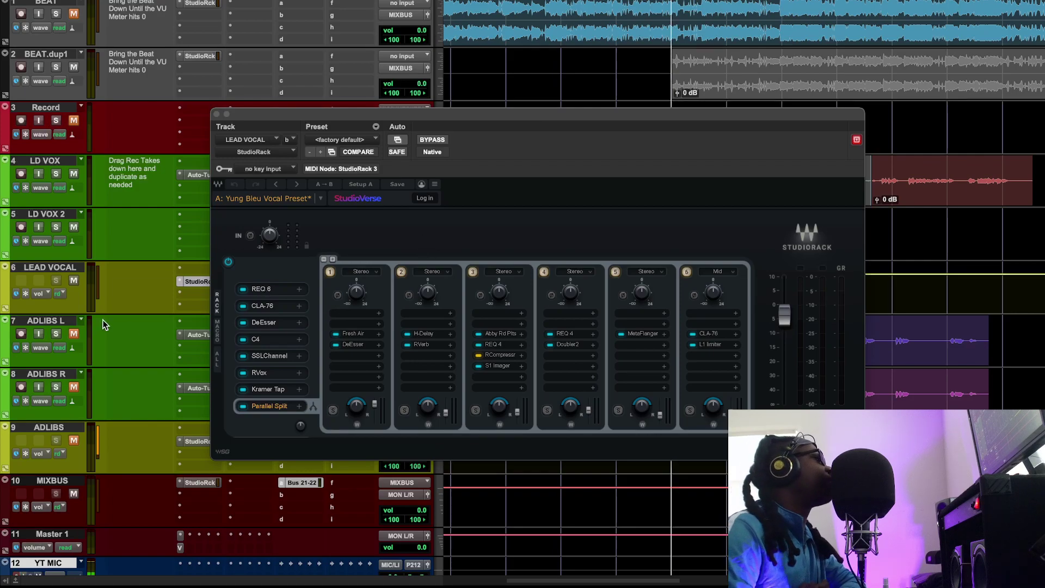
# Unmute the ADLIBS L, ADLIBS R and ADLIBS tracks
pyautogui.click(75, 400)
pyautogui.click(75, 387)
pyautogui.click(75, 387)
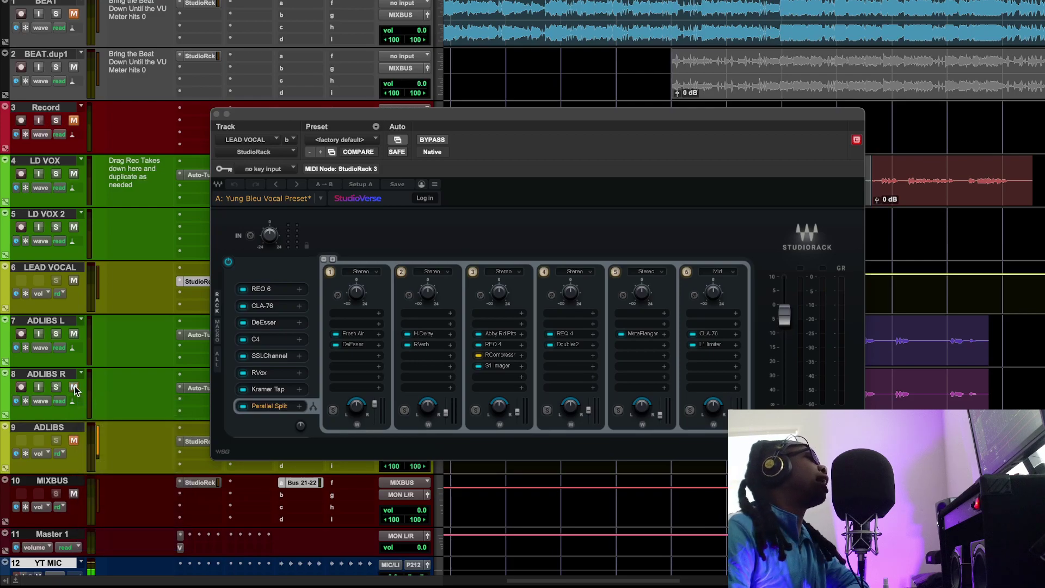
pyautogui.click(73, 441)
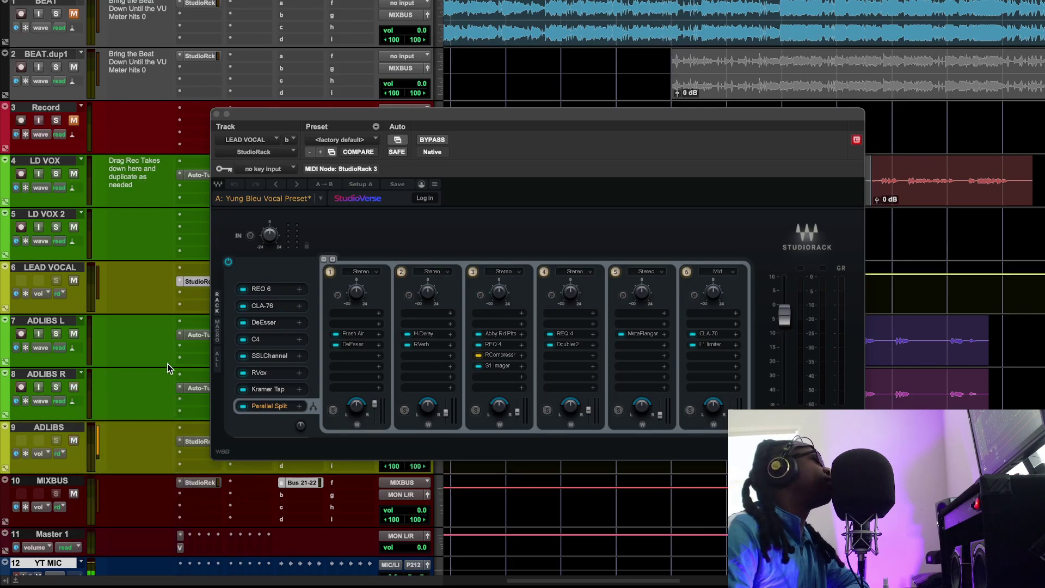
# Open the REQ 6 equalizer in the LEAD VOCAL rack and examine the settings of bands 1 and 3
pyautogui.click(272, 289)
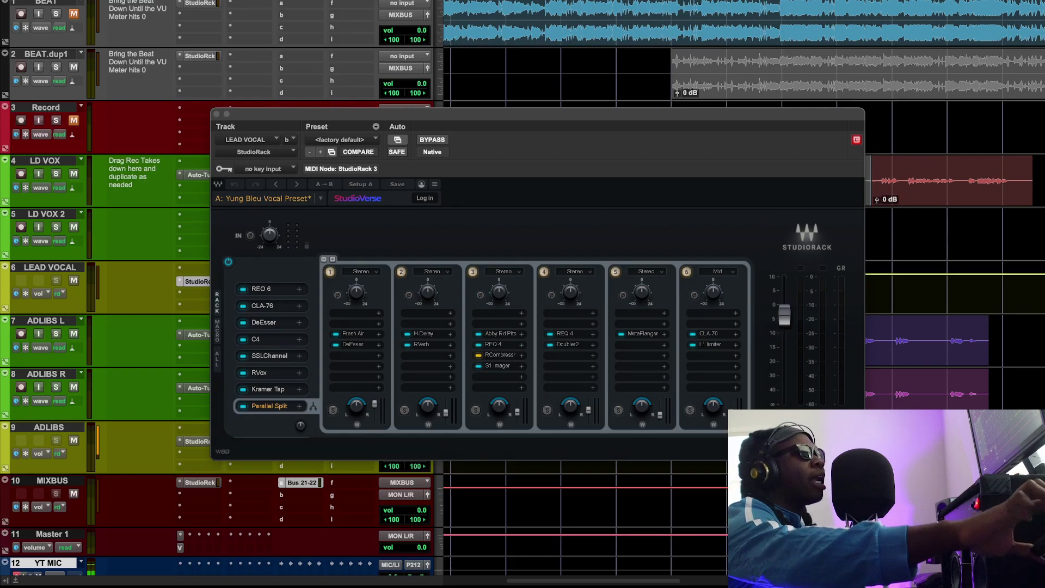
pyautogui.moveTo(0, 0); pyautogui.dragTo(234, 1)
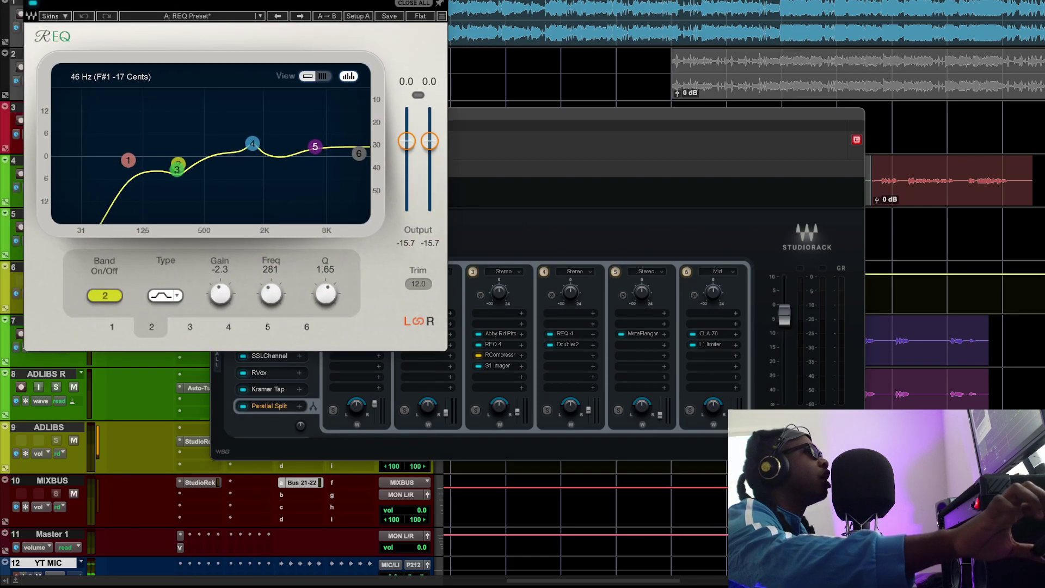
pyautogui.moveTo(343, 0); pyautogui.dragTo(608, 106)
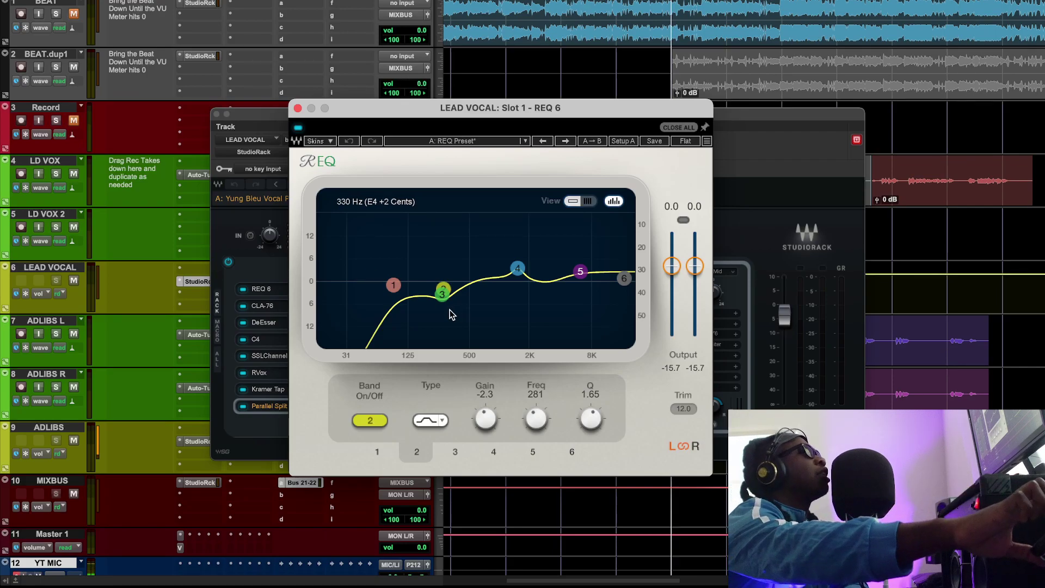
pyautogui.click(392, 286)
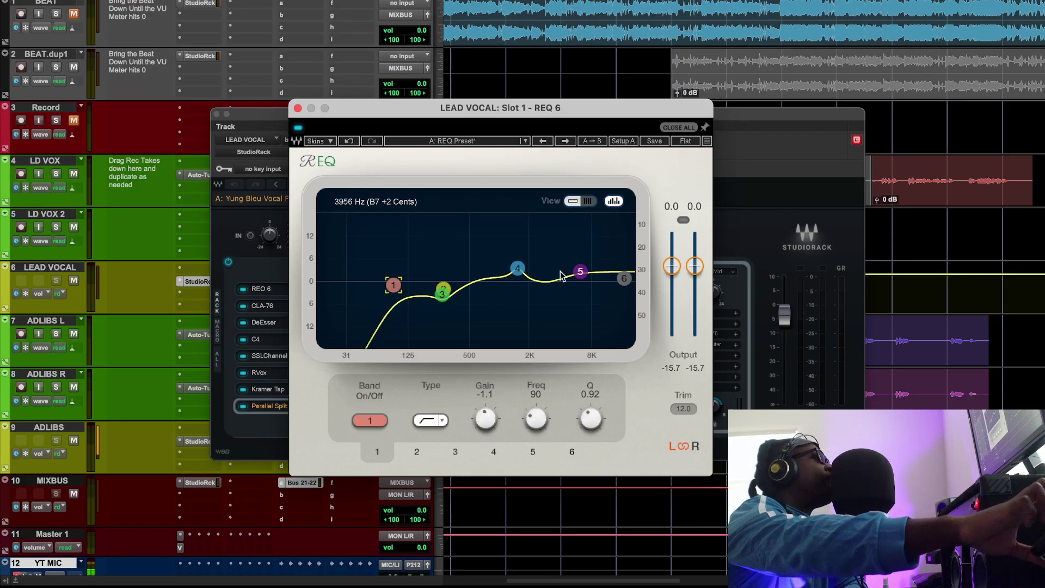
pyautogui.click(437, 292)
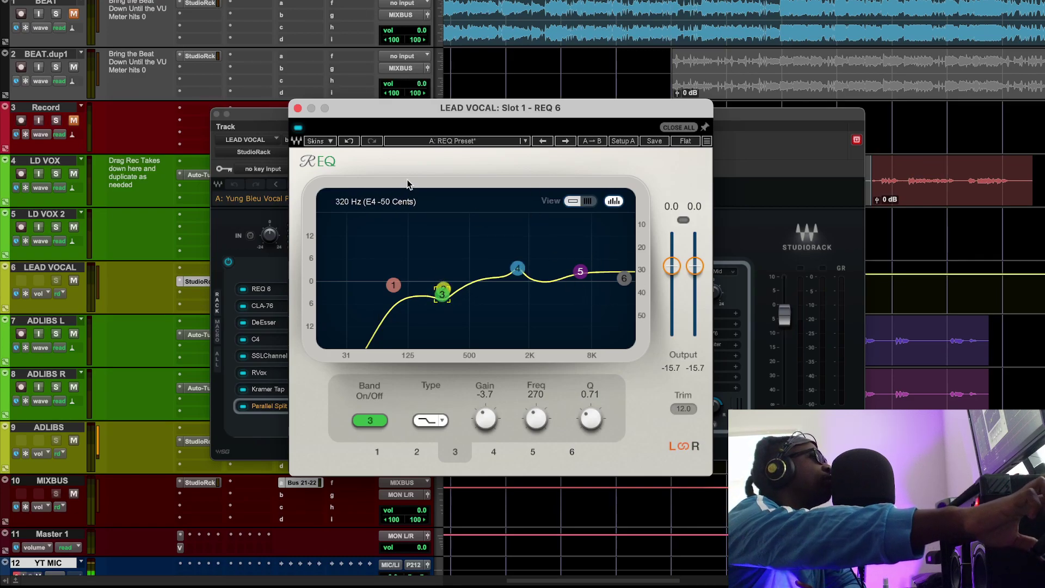
# Start playback with the equalizer's spectrum showing and mute the ADLIBS track
pyautogui.press('space')
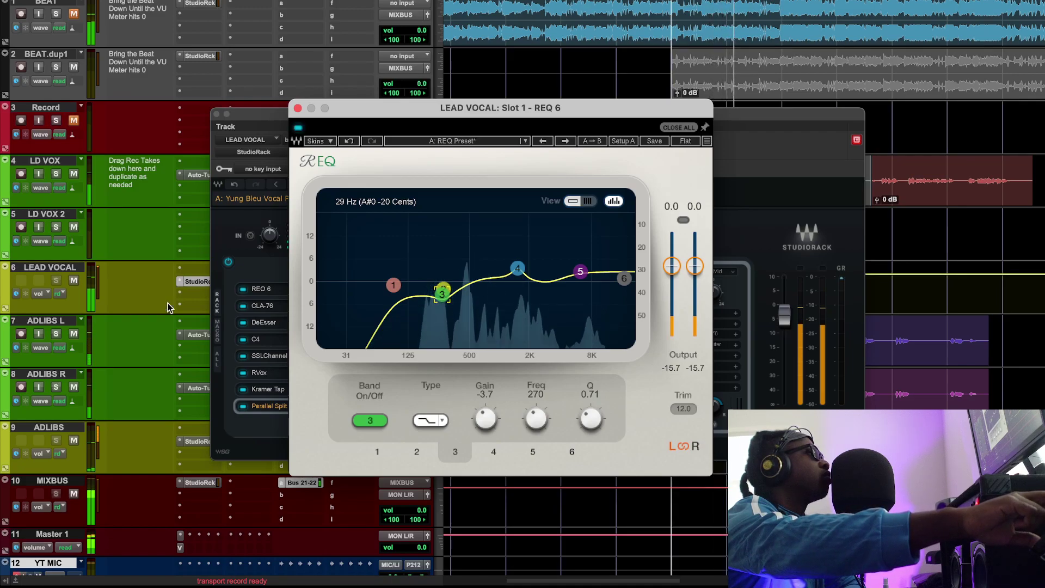
pyautogui.click(75, 441)
pyautogui.click(74, 438)
pyautogui.click(74, 440)
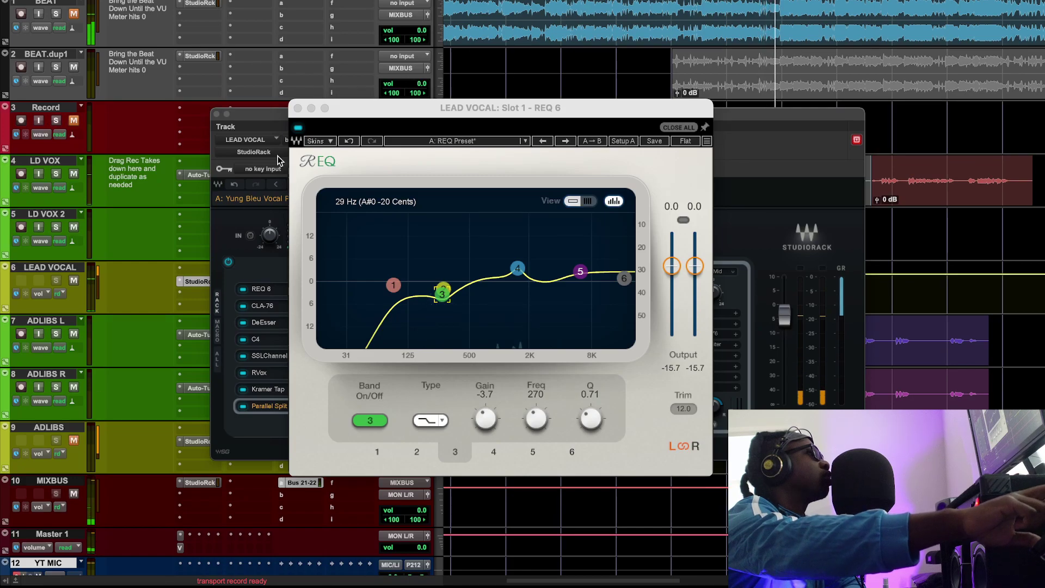
# Compare the lead vocal with REQ 6 bypassed and enabled during playback, stop playback and close the equalizer
pyautogui.click(297, 131)
pyautogui.click(297, 129)
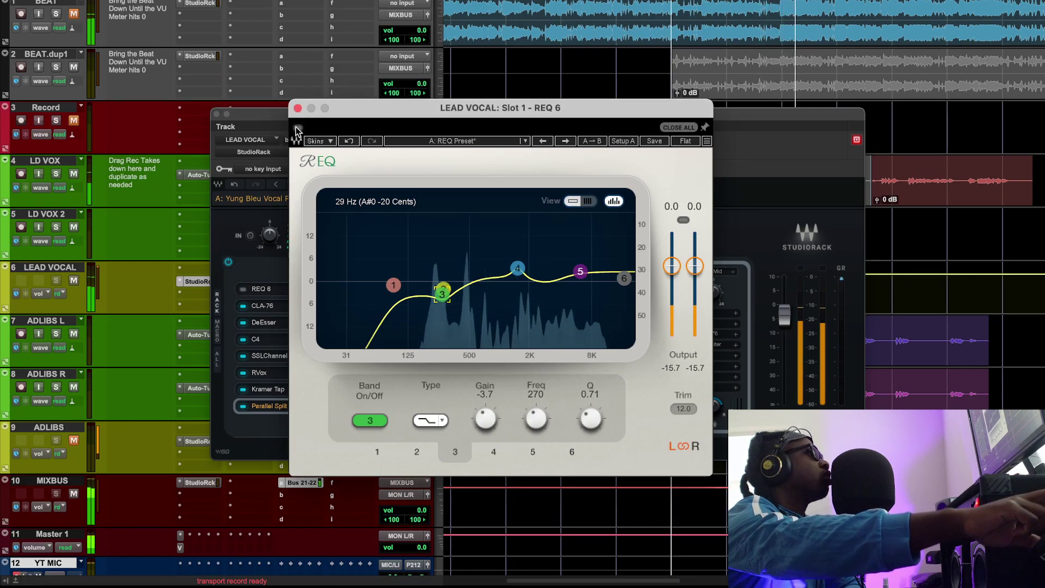
pyautogui.click(298, 130)
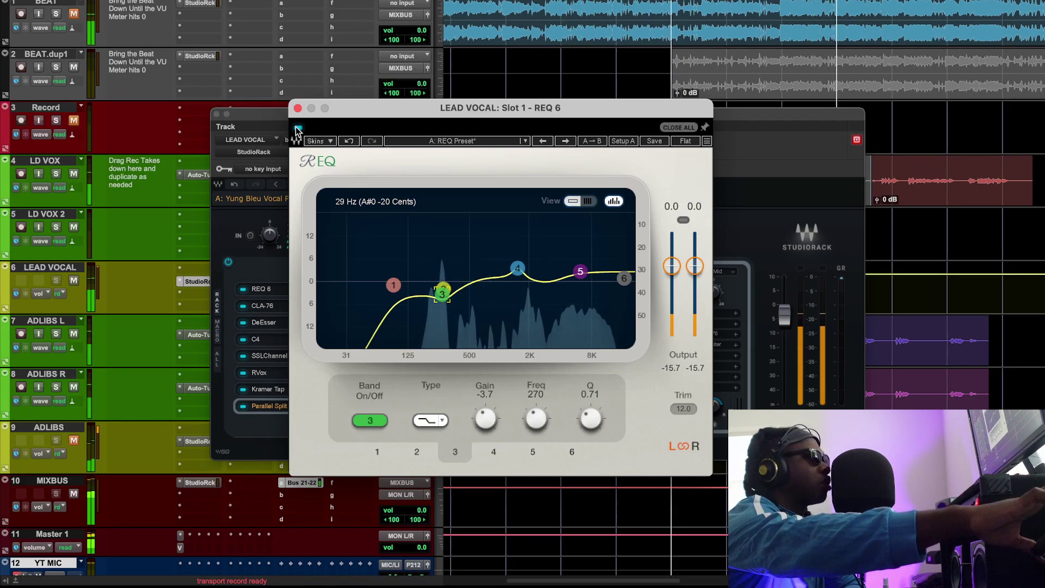
pyautogui.press('space')
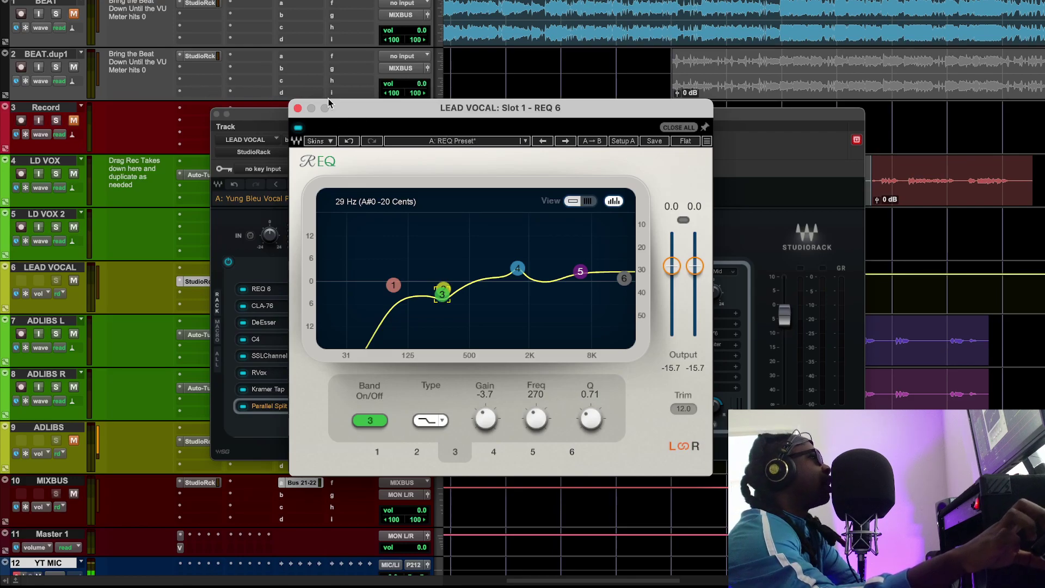
pyautogui.click(299, 108)
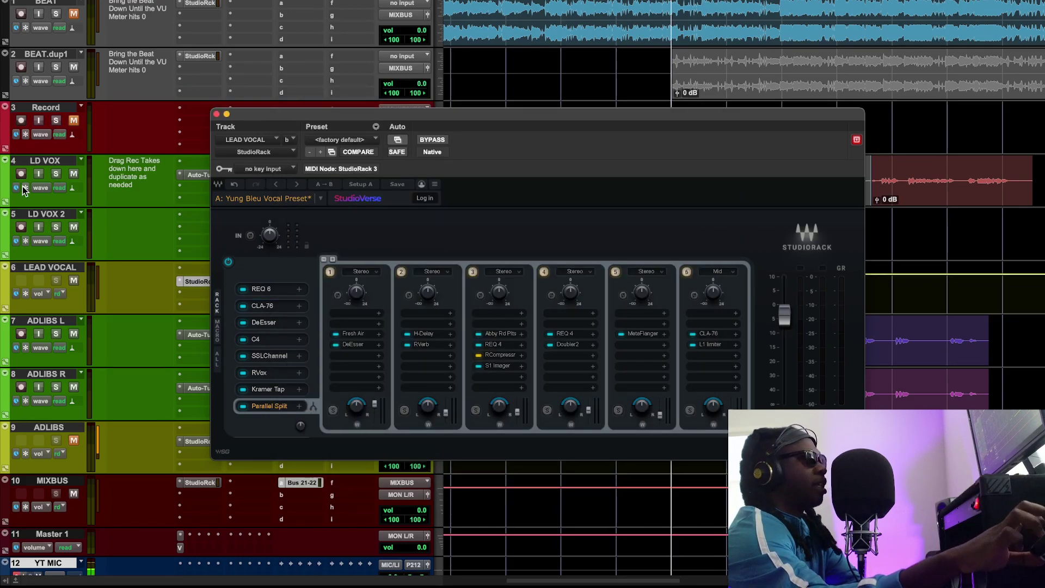
# Open the CLA-76 compressor in the LEAD VOCAL rack, examine its settings, start playback and unmute the ADLIBS track
pyautogui.moveTo(1, 109); pyautogui.dragTo(497, 212)
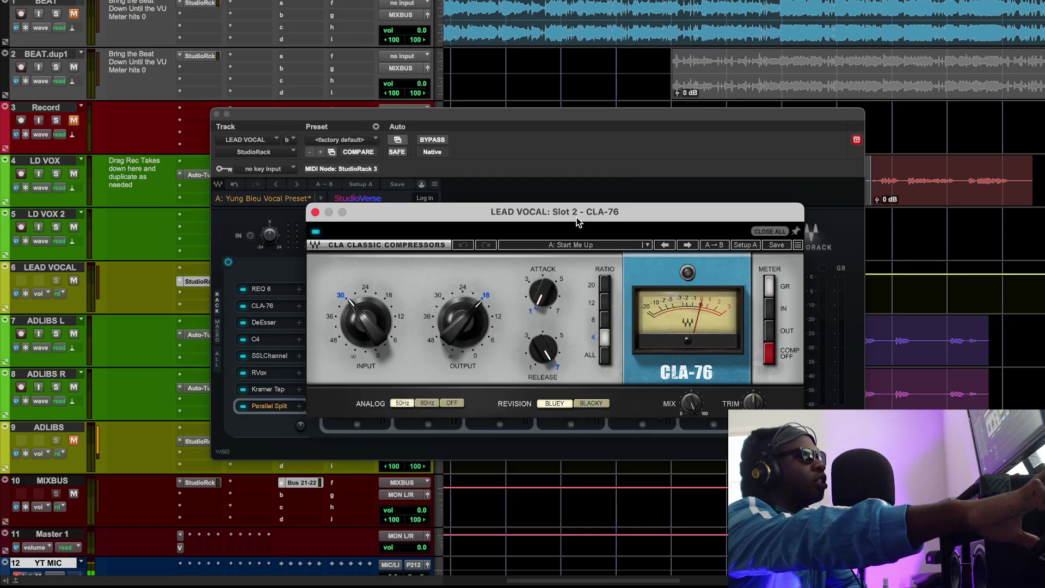
pyautogui.press('space')
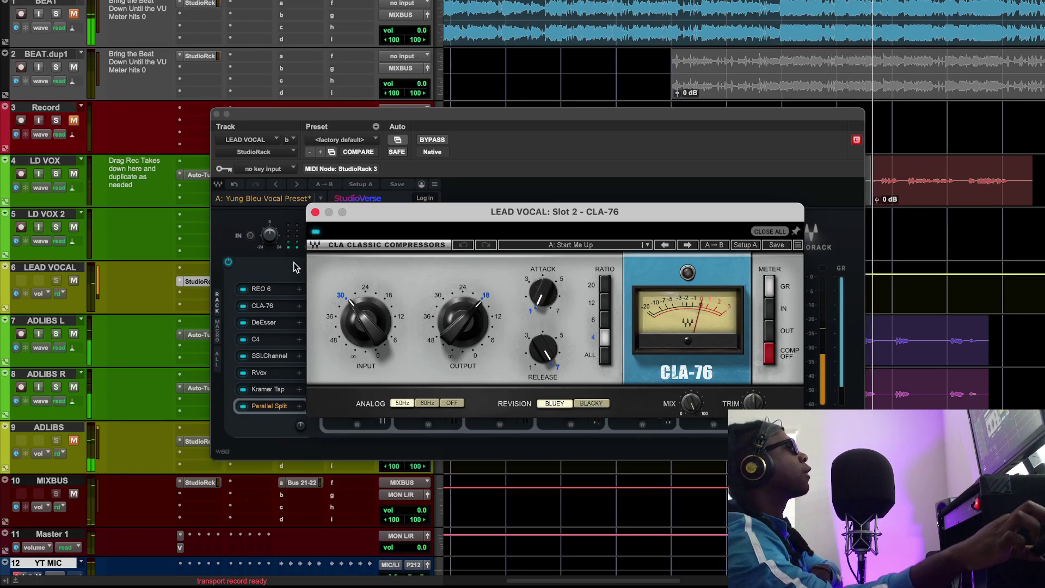
pyautogui.click(74, 441)
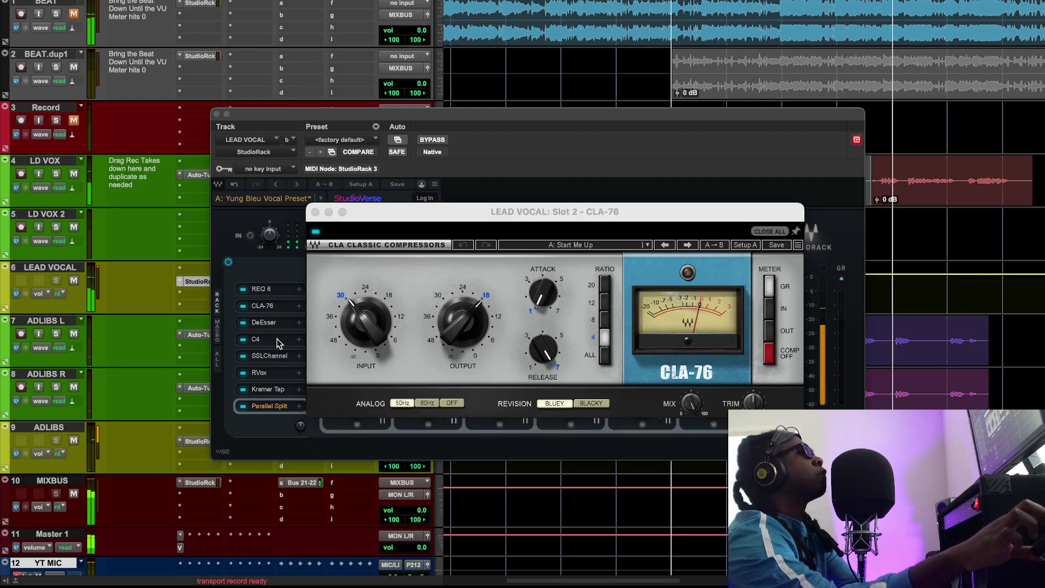
# Audition the lead vocal with CLA-76 bypassed and re-enabled, stop playback and close the compressor
pyautogui.click(314, 232)
pyautogui.click(315, 232)
pyautogui.click(417, 89)
pyautogui.press('space')
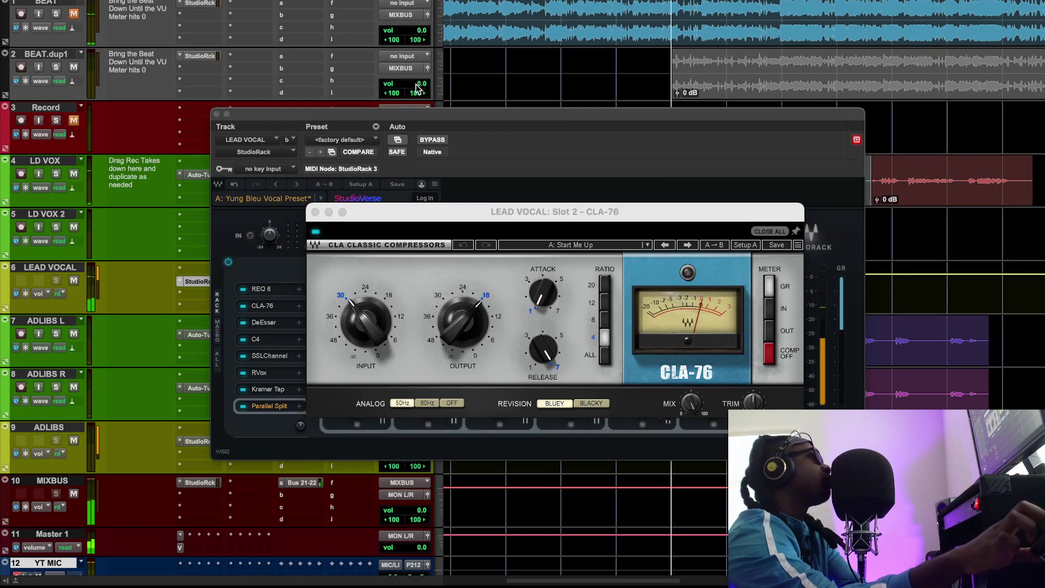
pyautogui.click(315, 212)
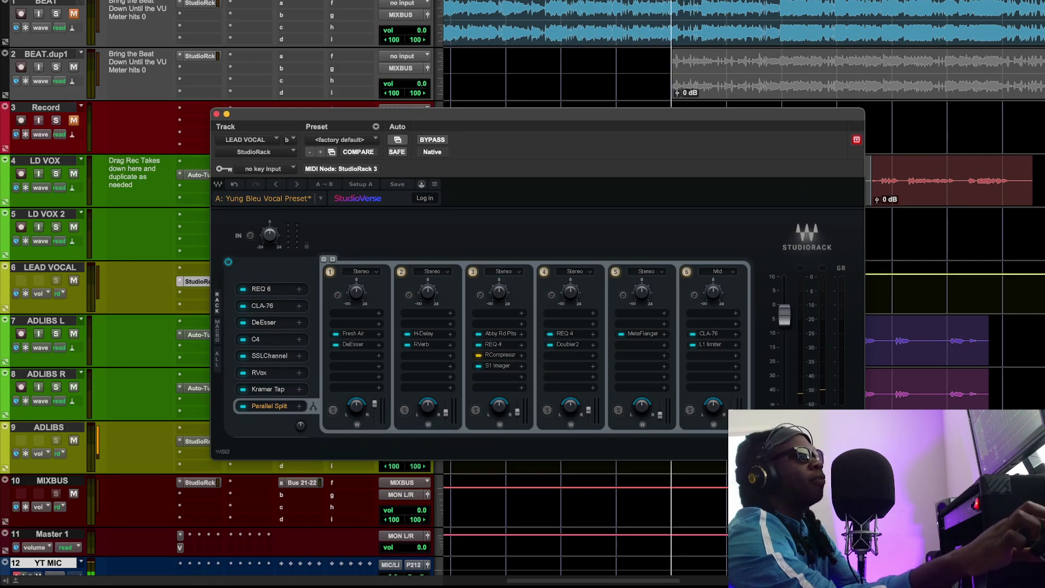
# Open the DeEsser in the LEAD VOCAL rack, examine its frequency and threshold, audition the vocal through it and close it
pyautogui.moveTo(0, 90); pyautogui.dragTo(471, 167)
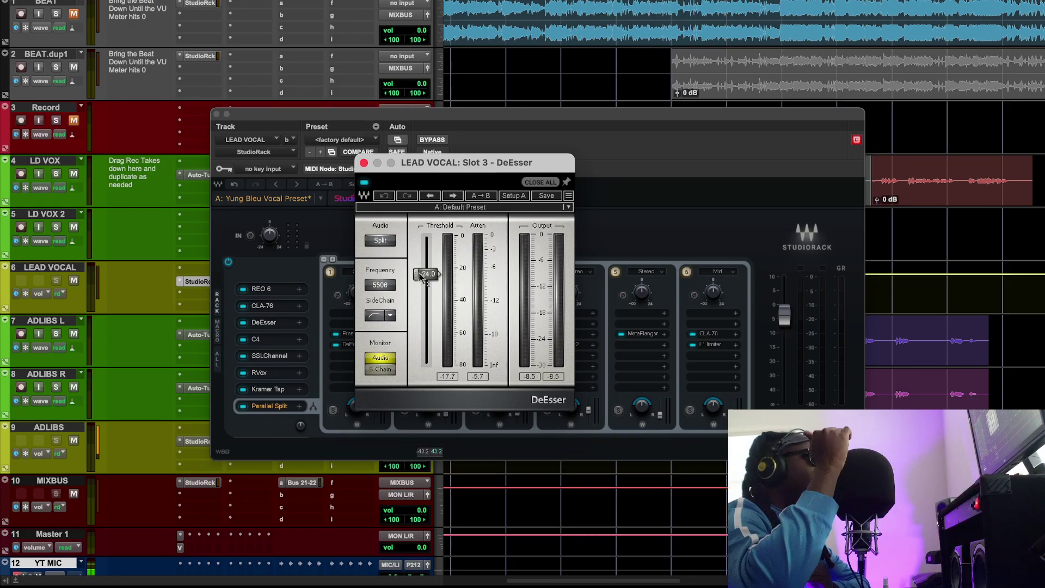
pyautogui.press('space')
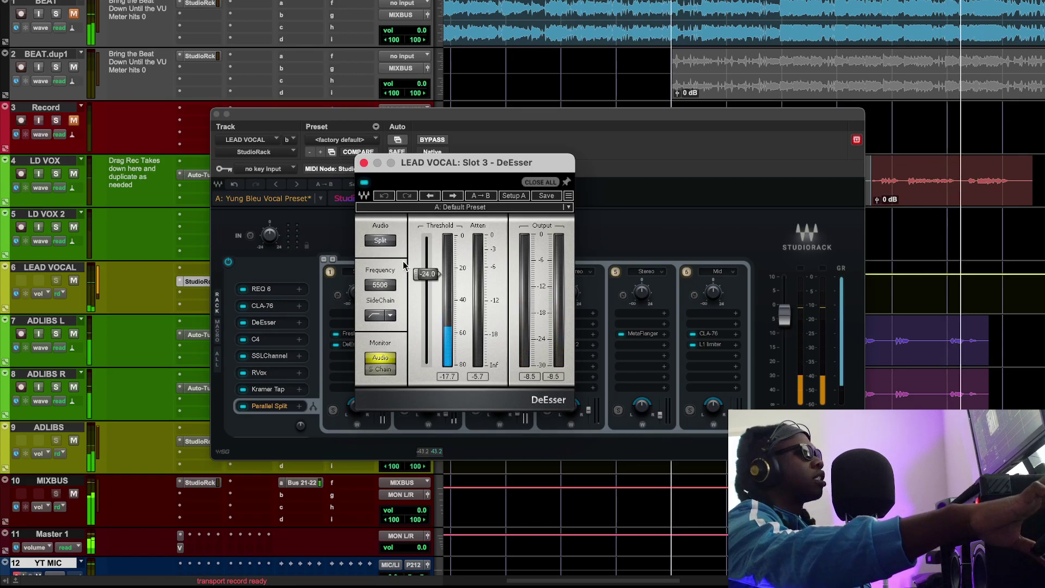
pyautogui.press('space')
pyautogui.click(365, 163)
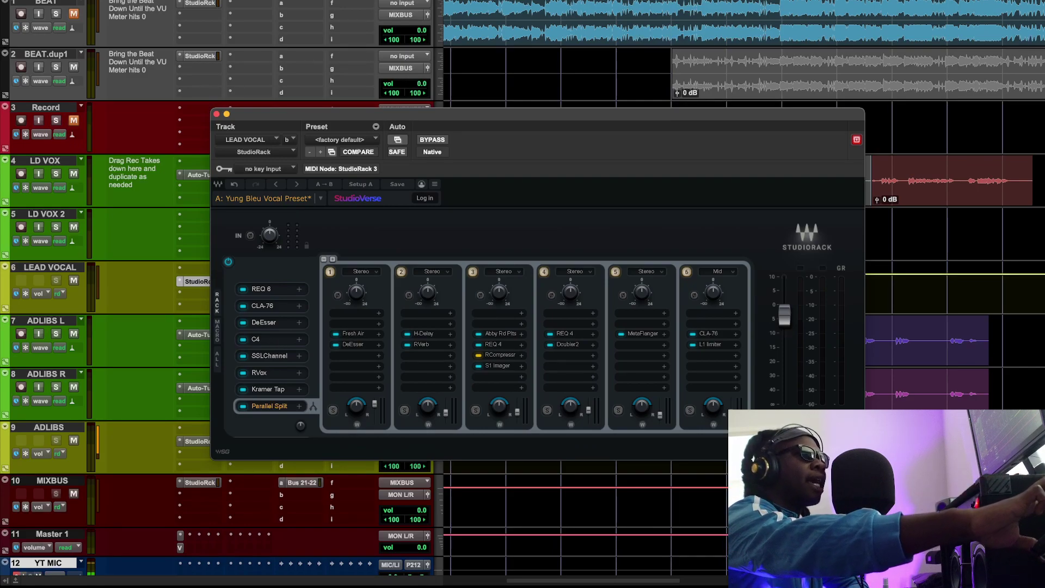
# Open the C4 multiband processor in the LEAD VOCAL rack, examine its bands and compare the vocal with it bypassed and enabled
pyautogui.moveTo(0, 82); pyautogui.dragTo(528, 169)
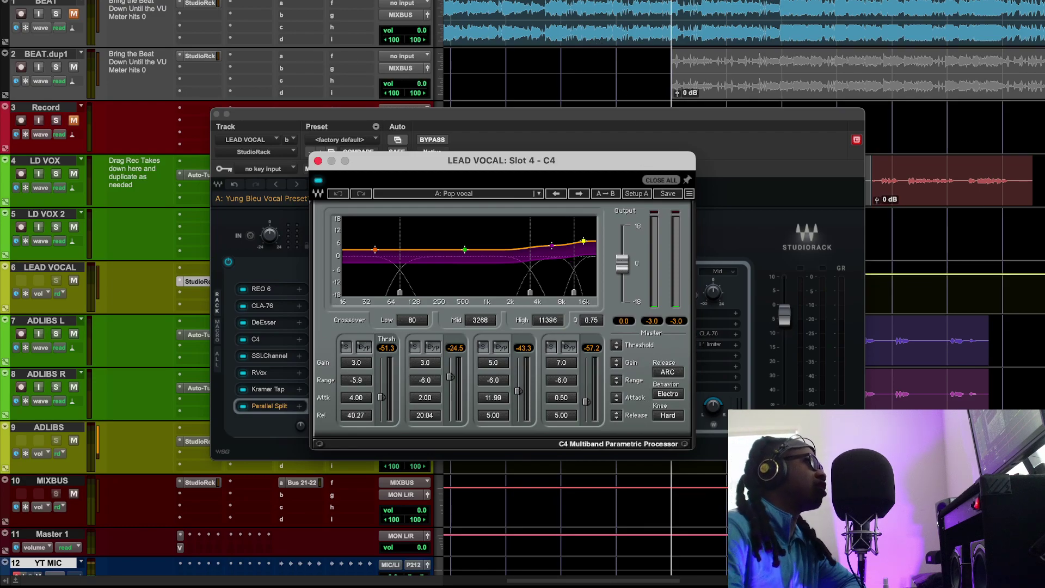
pyautogui.click(319, 181)
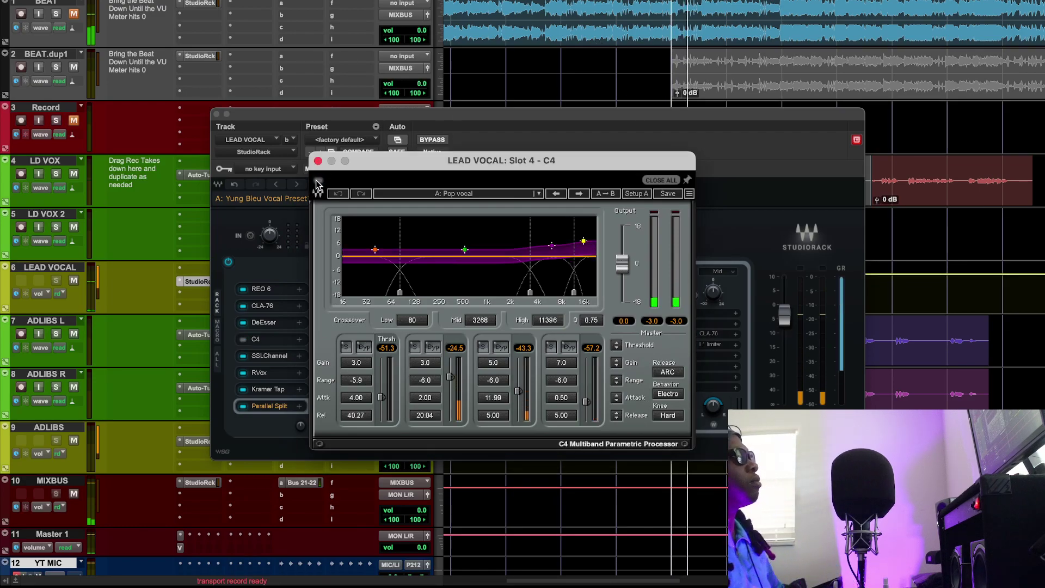
pyautogui.click(318, 181)
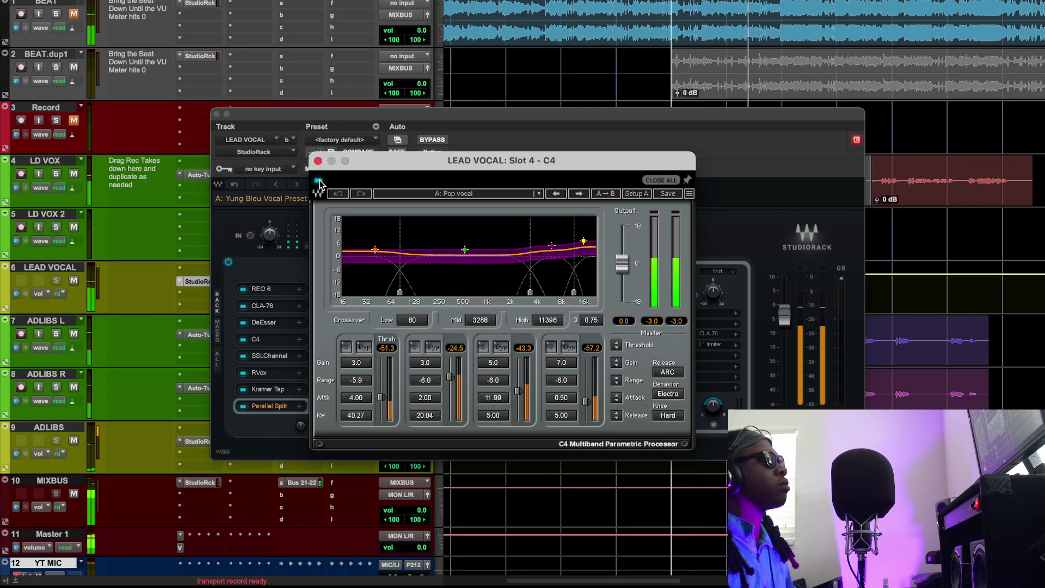
pyautogui.click(319, 181)
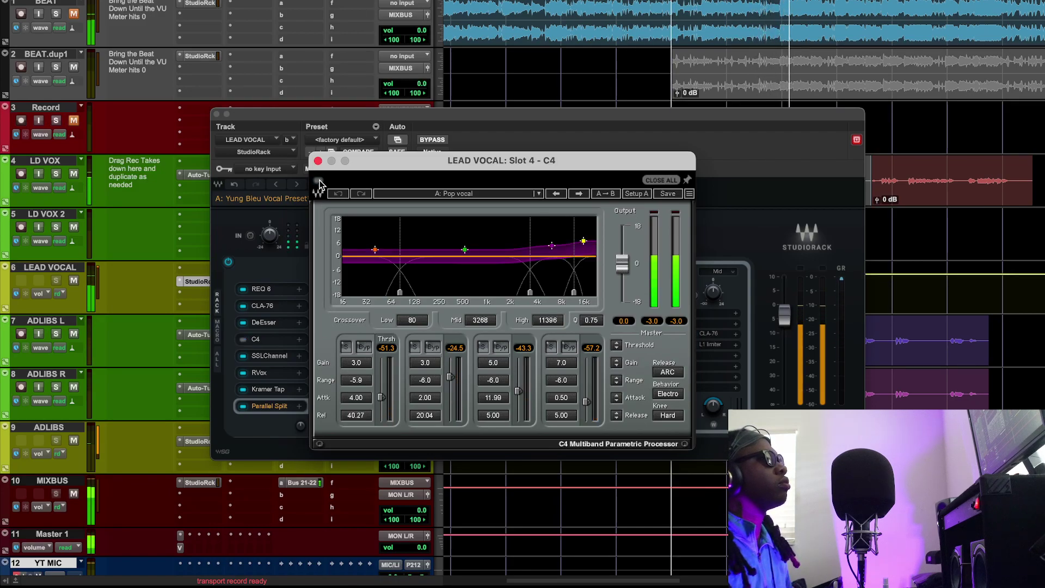
pyautogui.click(320, 181)
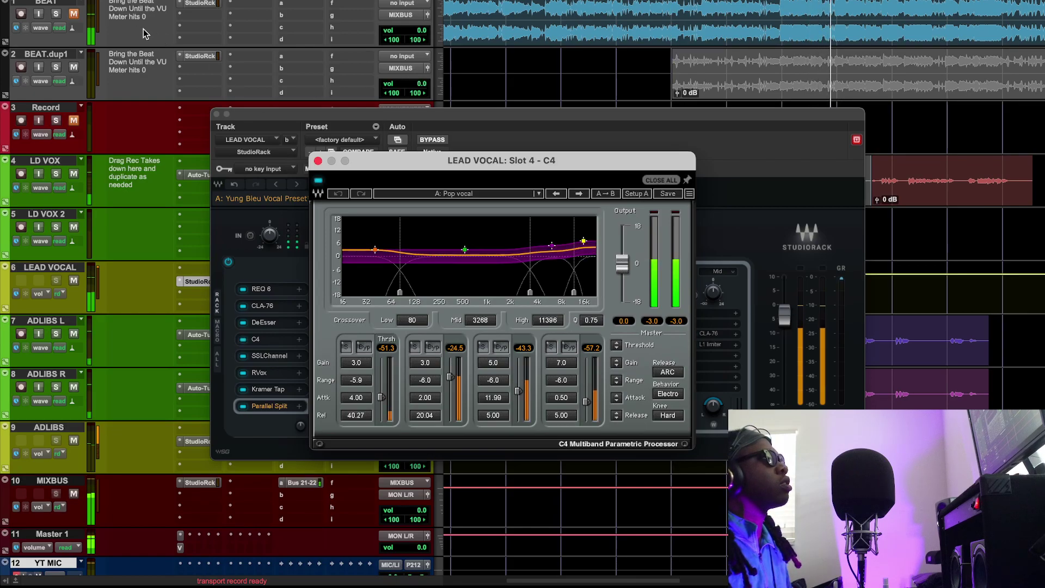
# Unmute the BEAT track to audition C4 against the beat, stop playback and close the C4 window
pyautogui.click(74, 14)
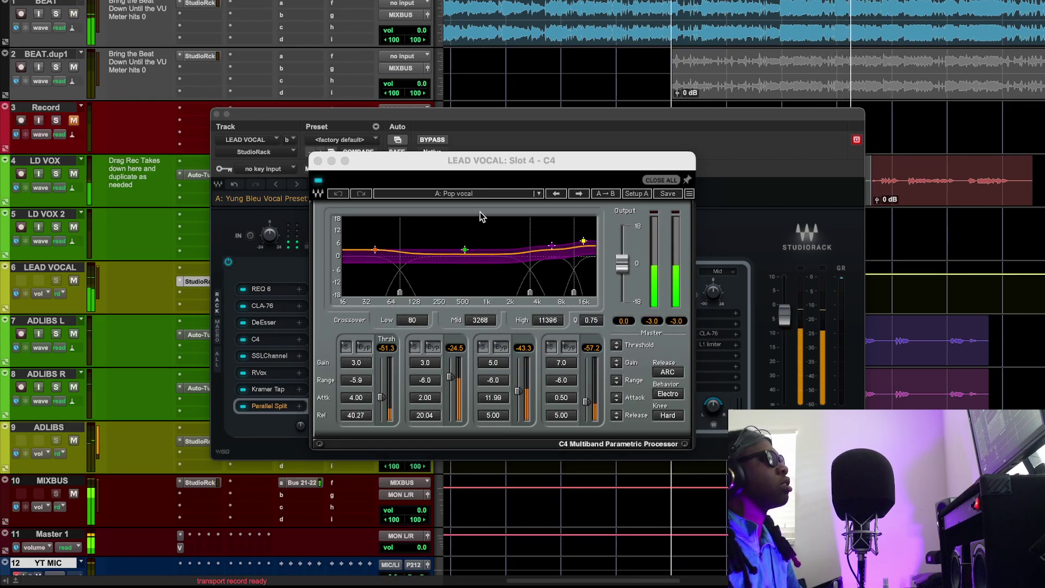
pyautogui.click(318, 184)
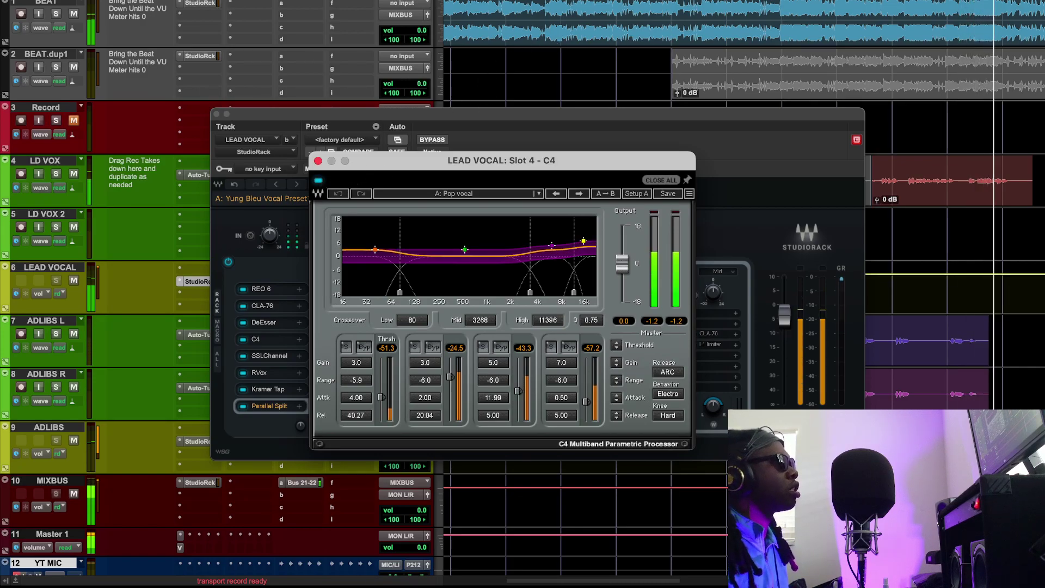
pyautogui.click(576, 88)
pyautogui.press('space')
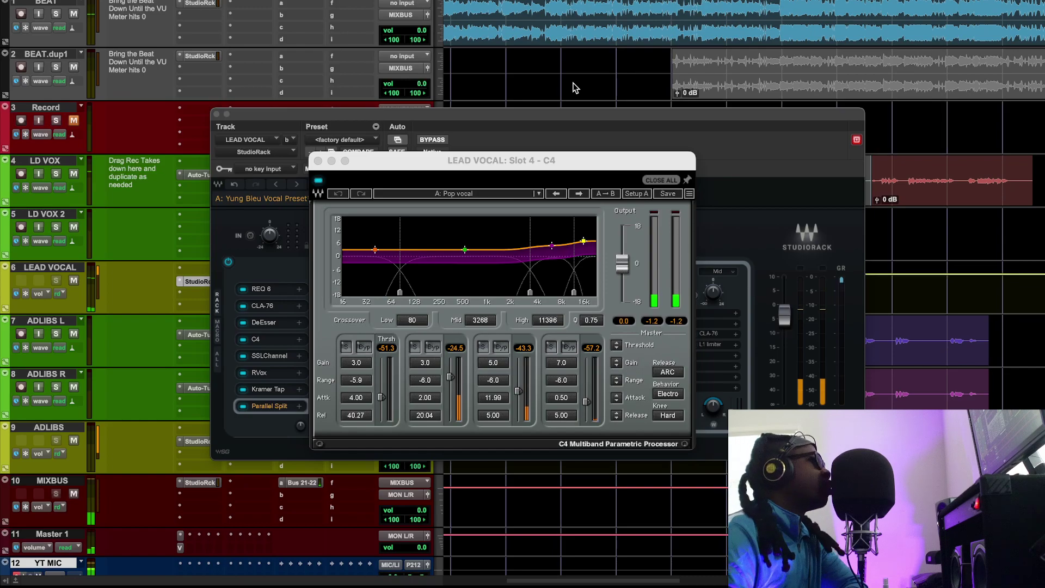
pyautogui.click(318, 161)
# Open SSLChannel in the LEAD VOCAL rack, reposition its window over the rack and mute the BEAT track
pyautogui.click(267, 355)
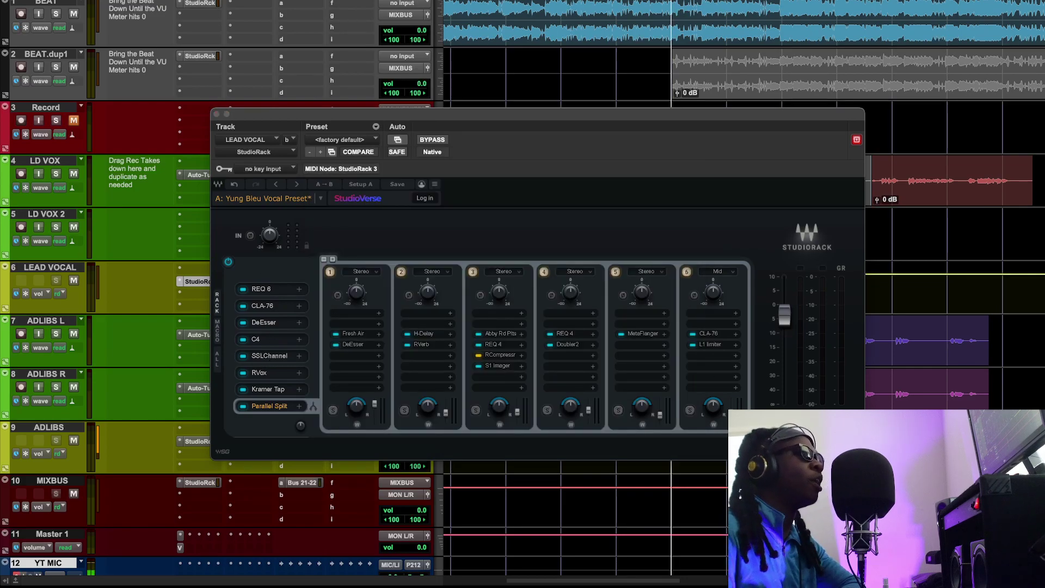
pyautogui.moveTo(0, 2); pyautogui.dragTo(726, 42)
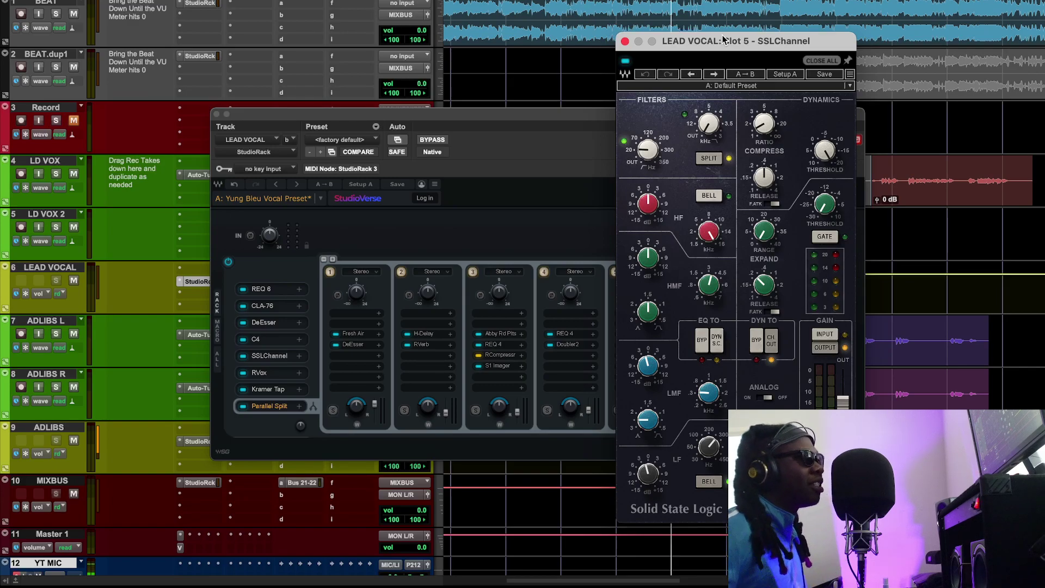
pyautogui.moveTo(716, 49); pyautogui.dragTo(565, 117)
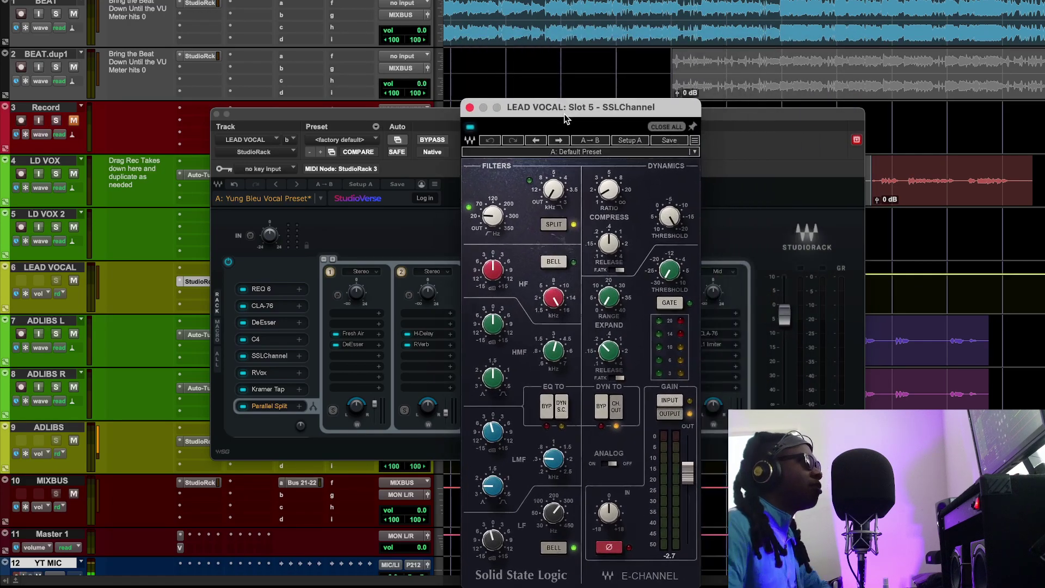
pyautogui.click(74, 14)
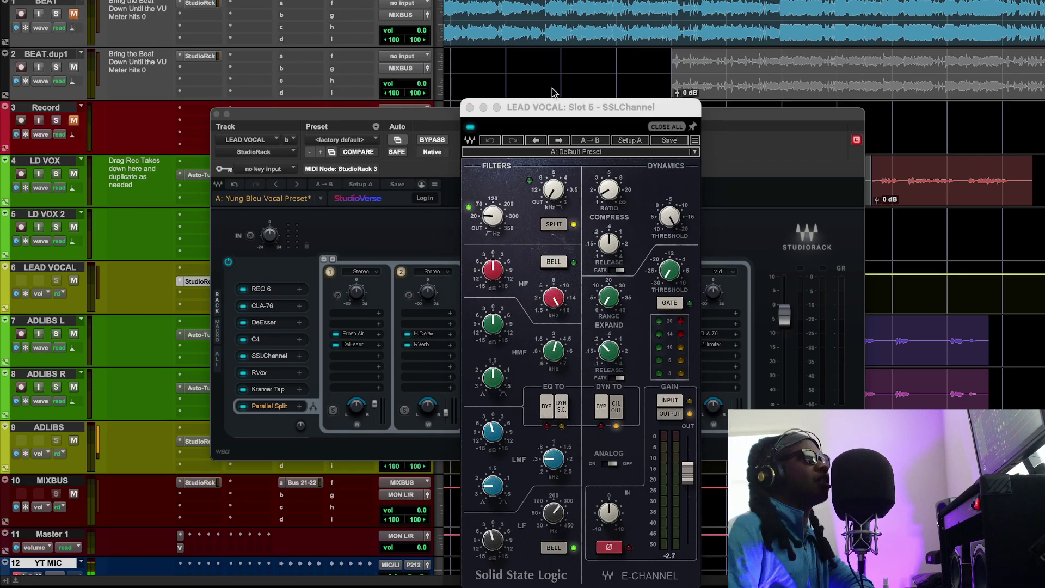
# Move the SSLChannel window so all its controls show and examine the HMF frequency and LMF gain settings
pyautogui.moveTo(556, 104); pyautogui.dragTo(527, 9)
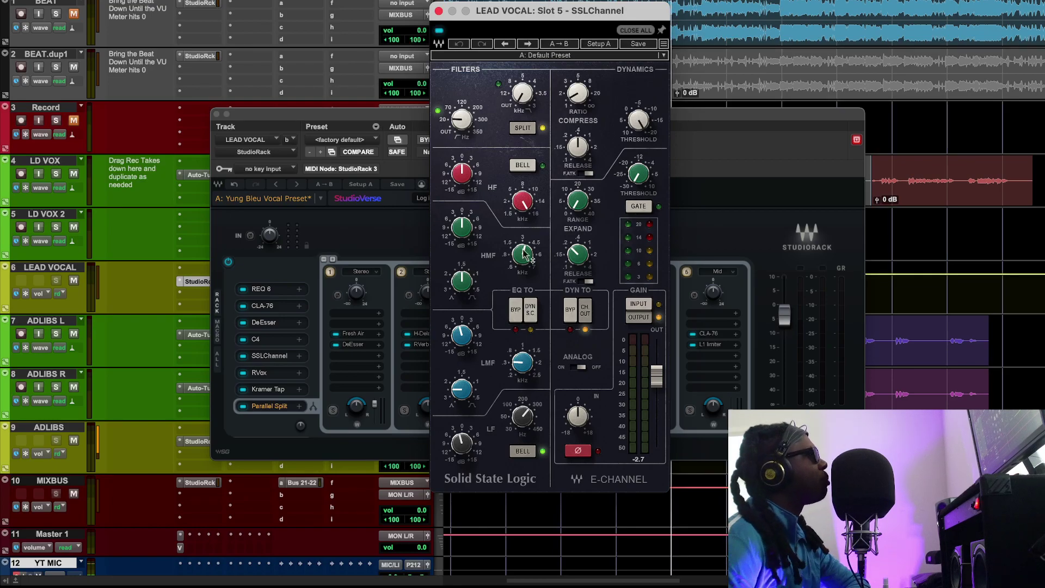
pyautogui.moveTo(529, 255)
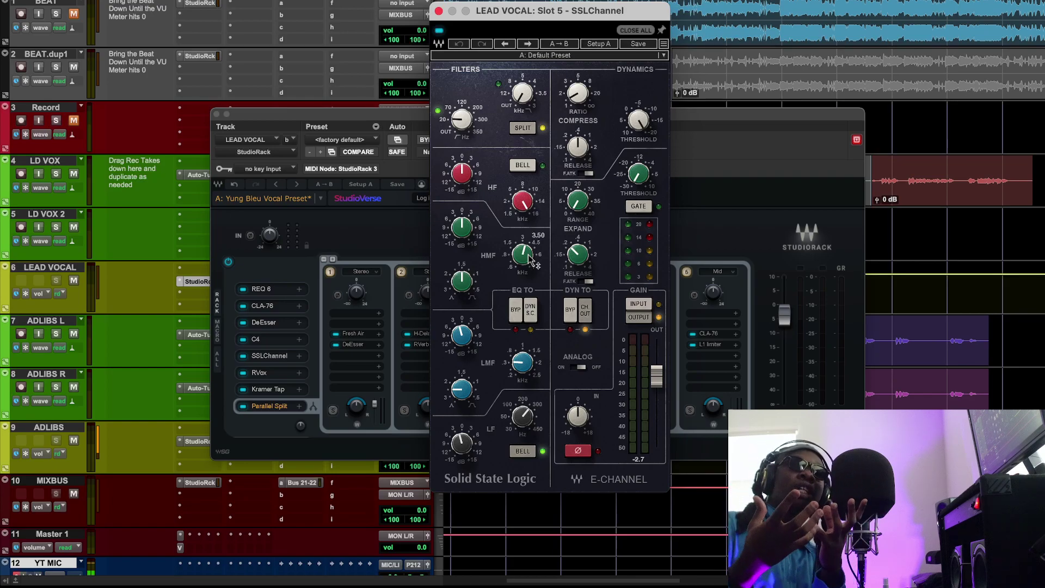
pyautogui.click(462, 343)
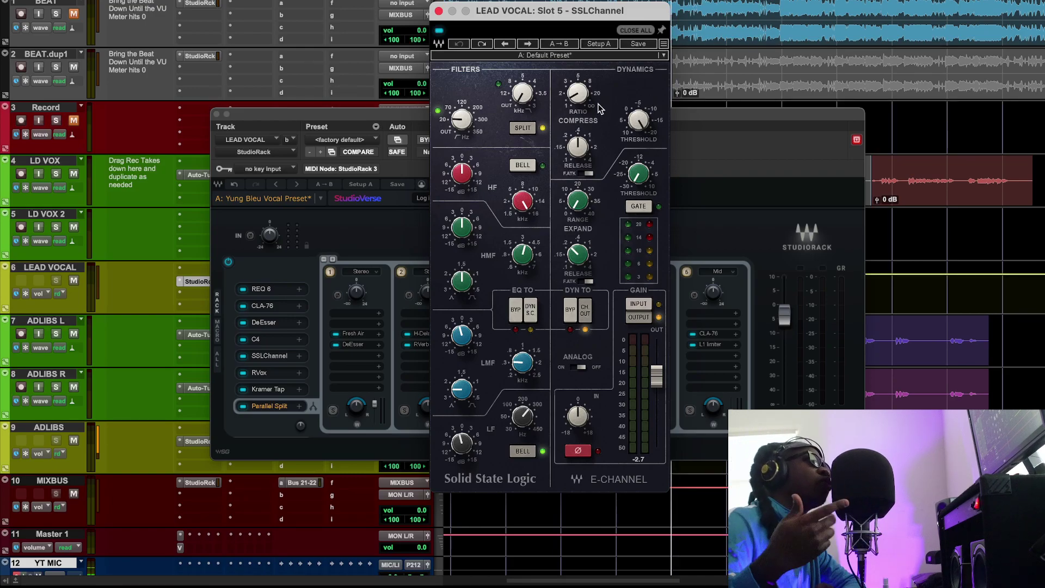
# Start playback, audition the vocal with SSLChannel bypassed and re-enabled, and toggle the BEAT track's mute
pyautogui.press('space')
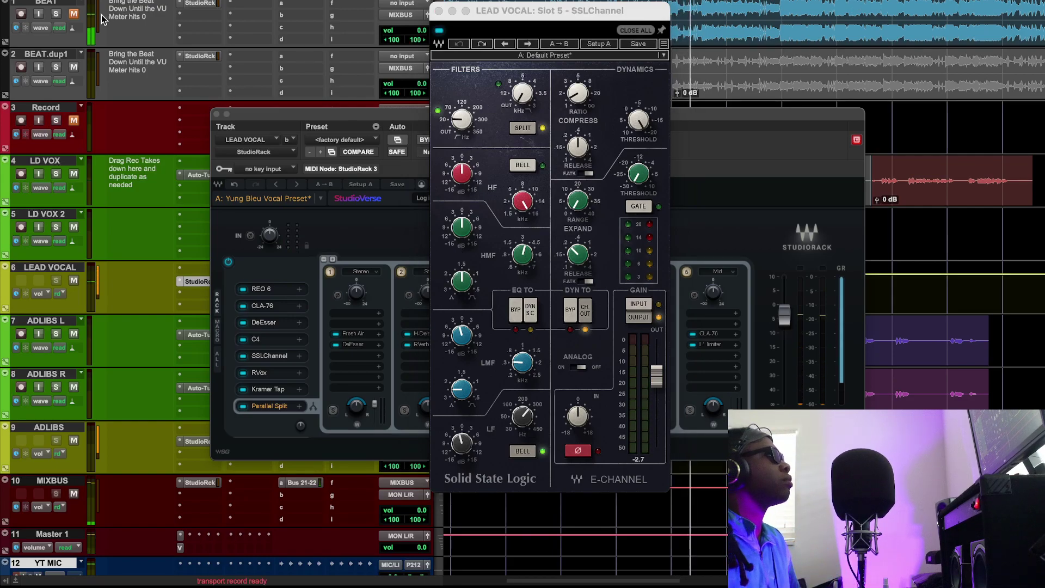
pyautogui.click(439, 31)
pyautogui.click(439, 31)
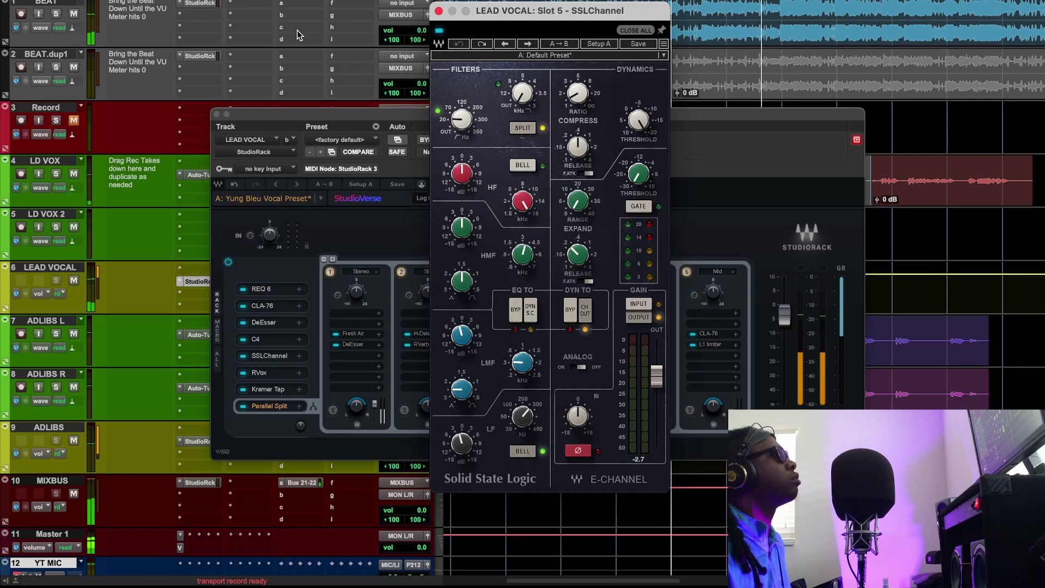
pyautogui.click(73, 14)
# Compare the lead vocal twice more with SSLChannel bypassed and enabled, then stop playback
pyautogui.click(439, 31)
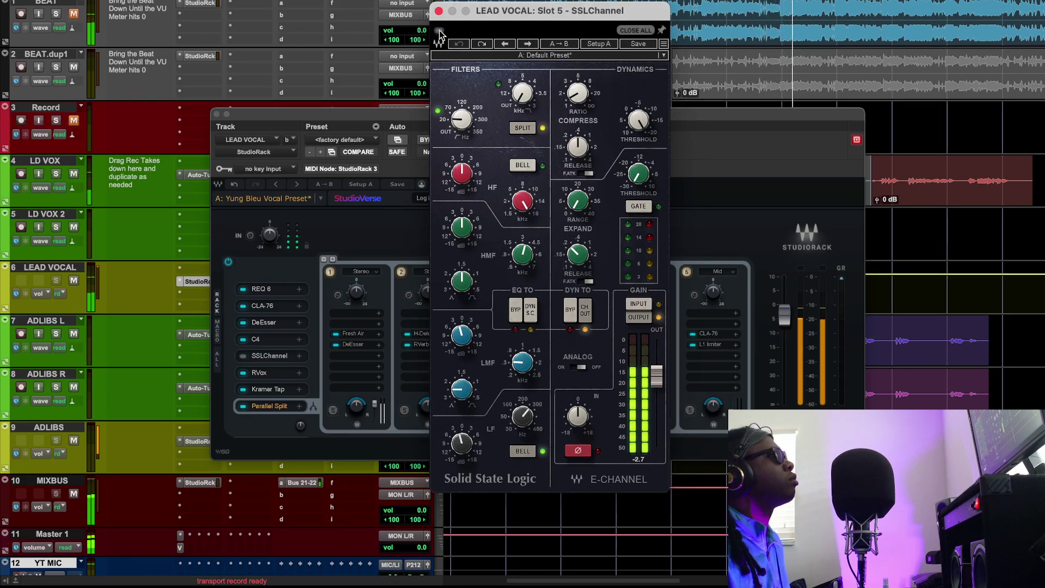
pyautogui.click(439, 30)
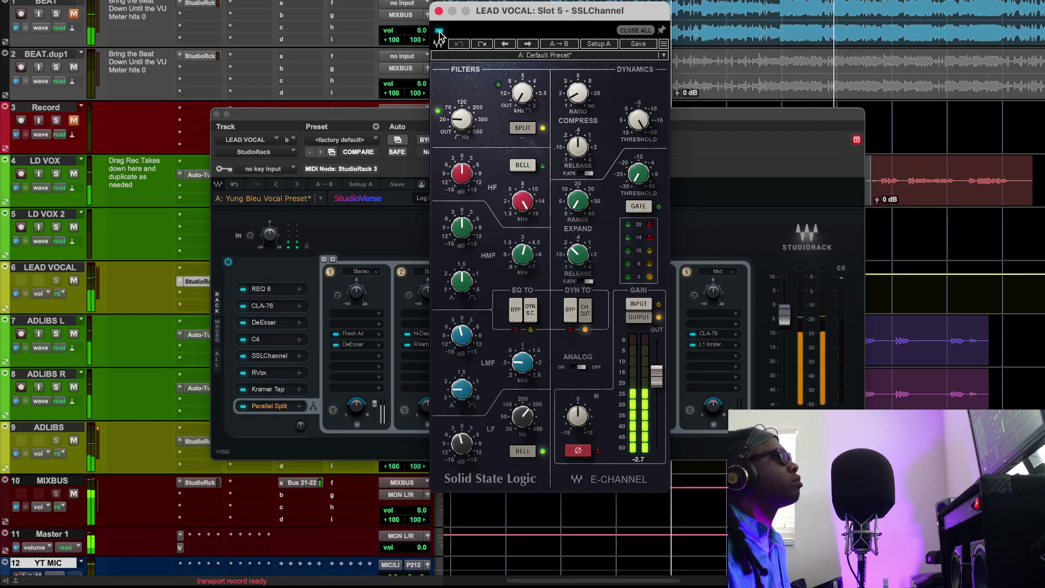
pyautogui.click(440, 31)
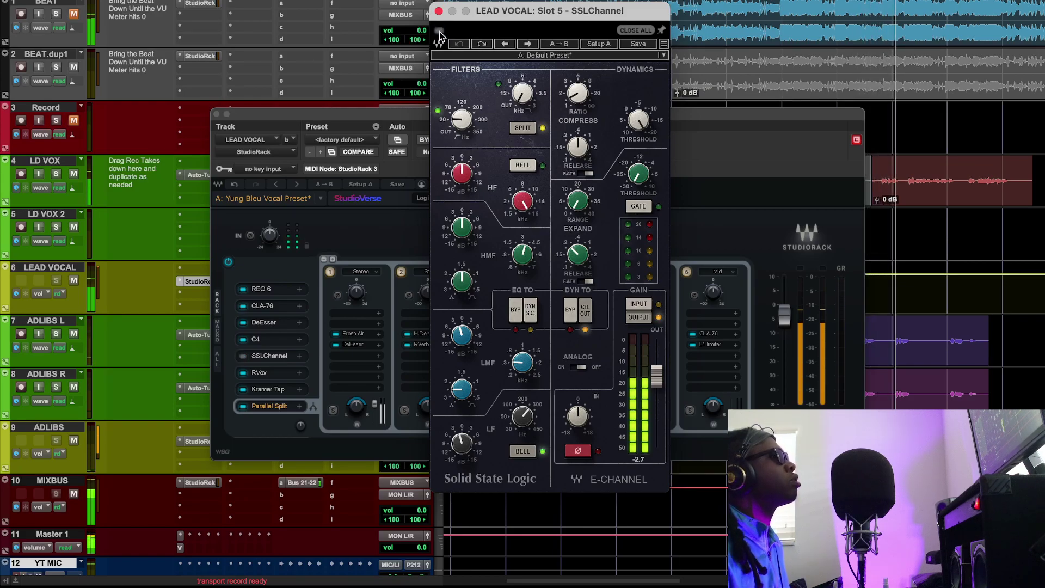
pyautogui.click(439, 31)
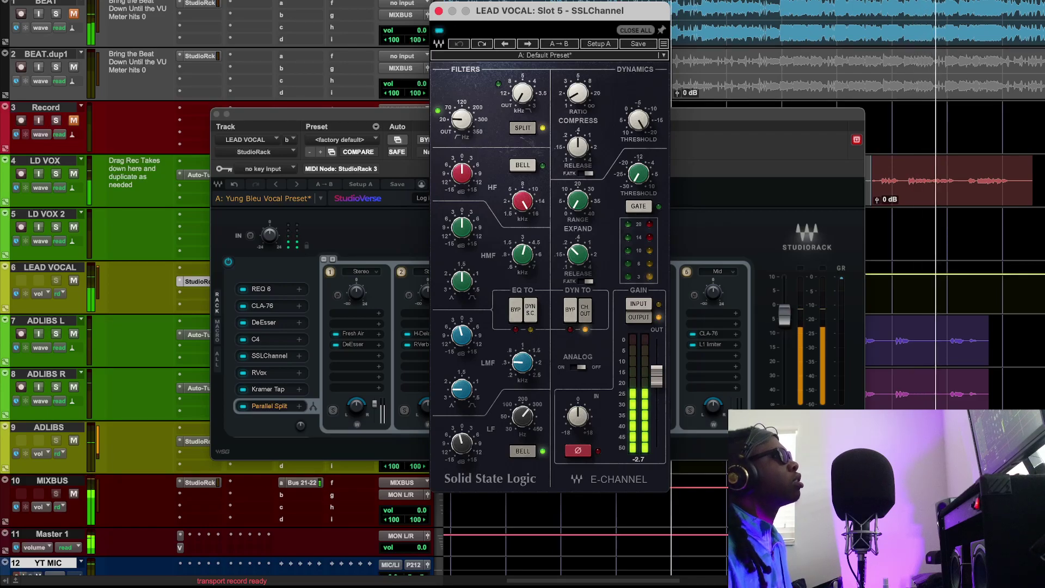
pyautogui.press('space')
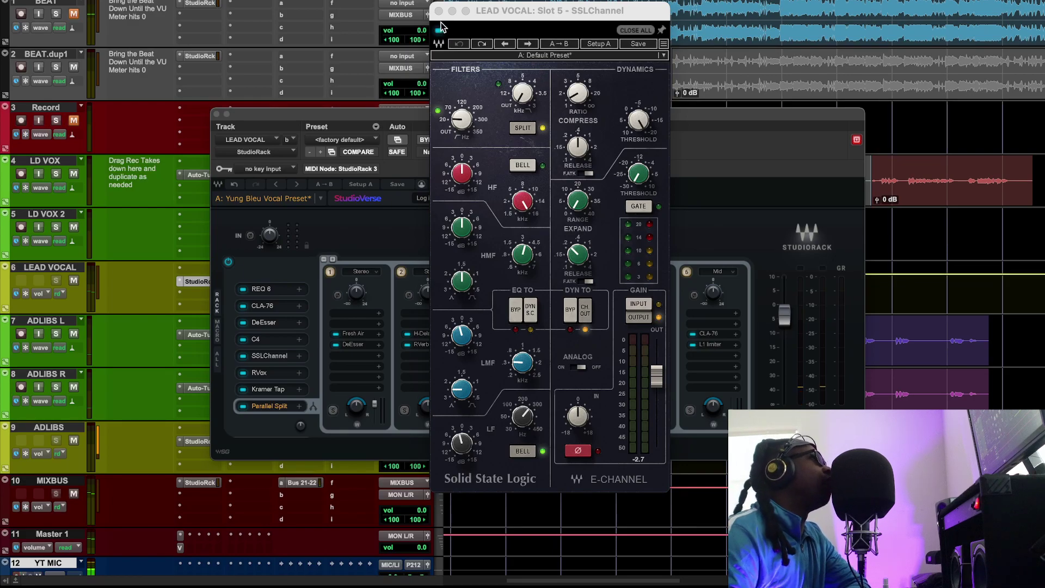
# Examine SSLChannel's low-frequency filter and the compressor threshold, then close the plug-in
pyautogui.click(466, 126)
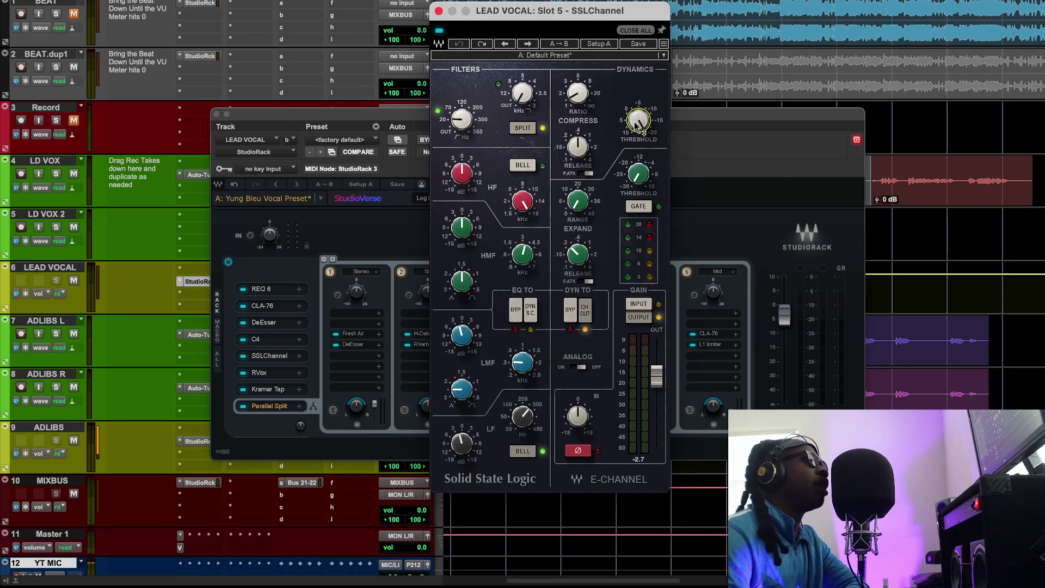
pyautogui.moveTo(641, 125)
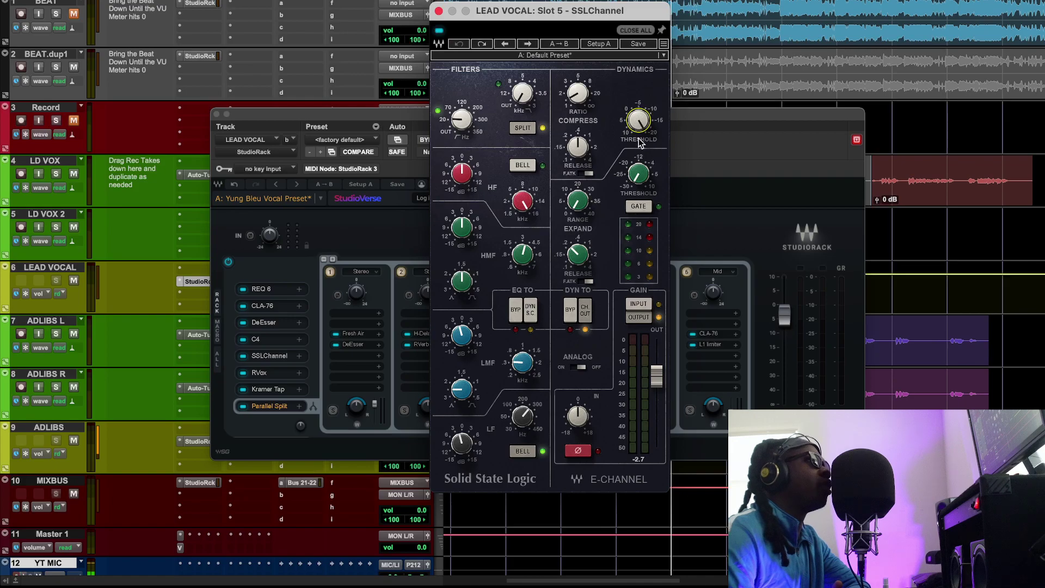
pyautogui.click(439, 10)
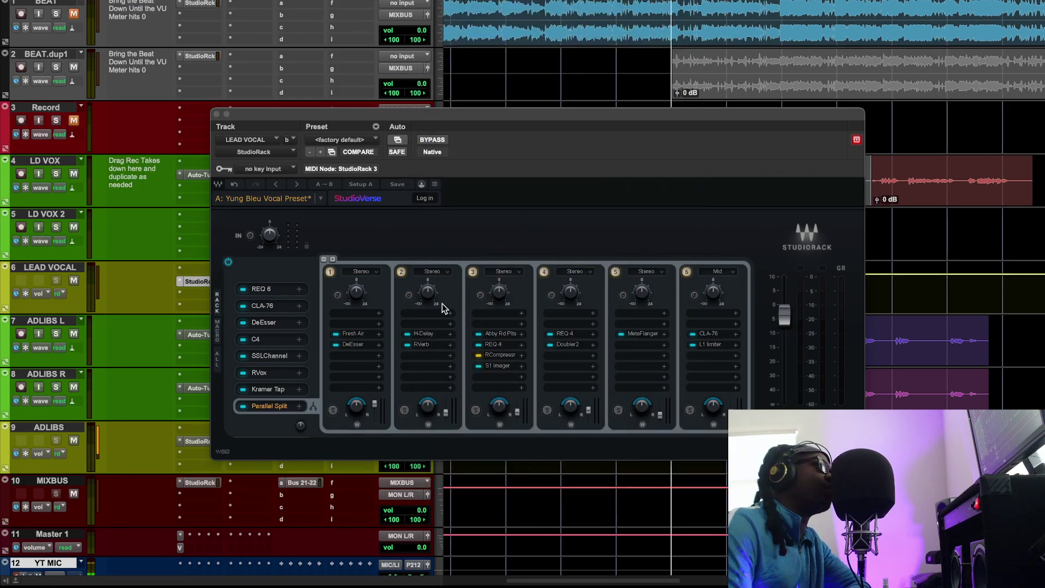
# Open RVox from the LEAD VOCAL rack, place it over the rack, and review it alongside SSLChannel and CLA-76
pyautogui.click(284, 377)
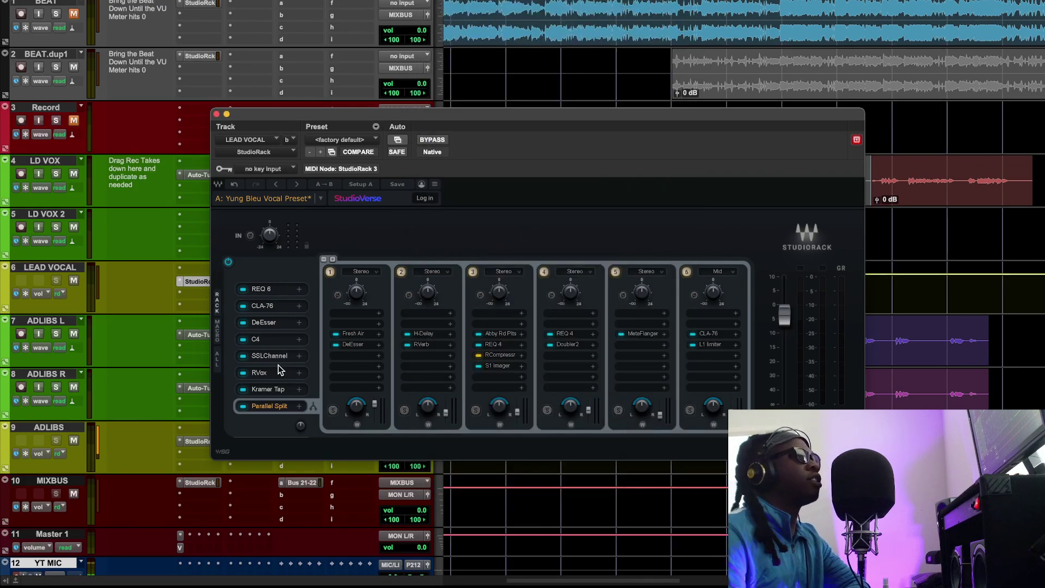
pyautogui.moveTo(1, 65); pyautogui.dragTo(511, 115)
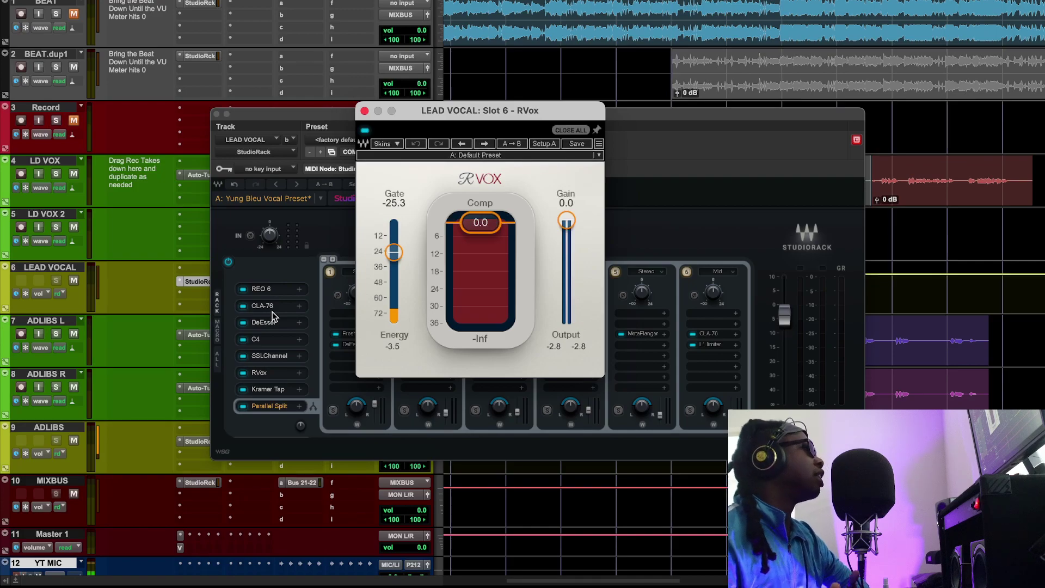
pyautogui.click(275, 356)
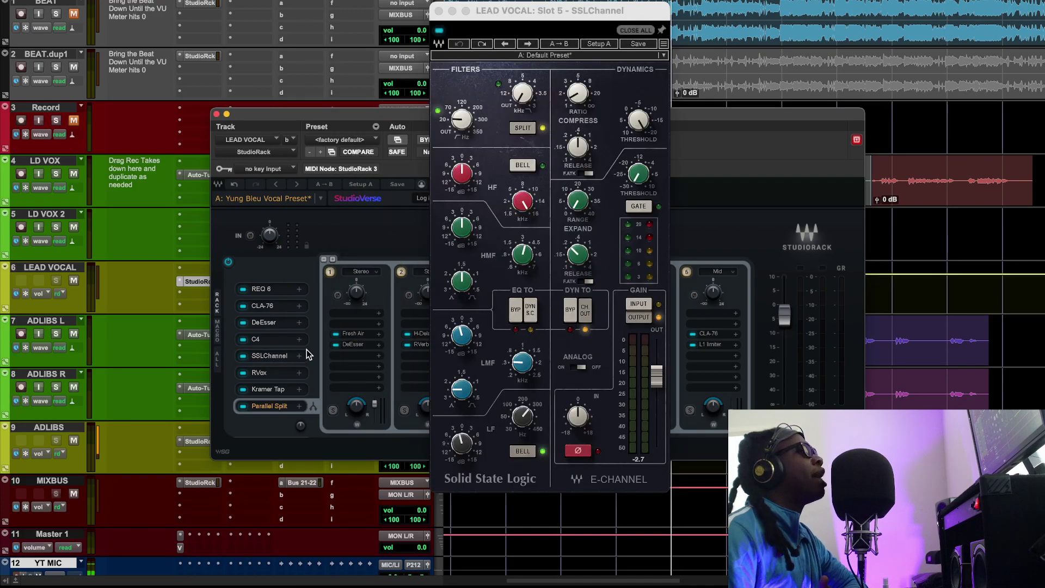
pyautogui.click(276, 306)
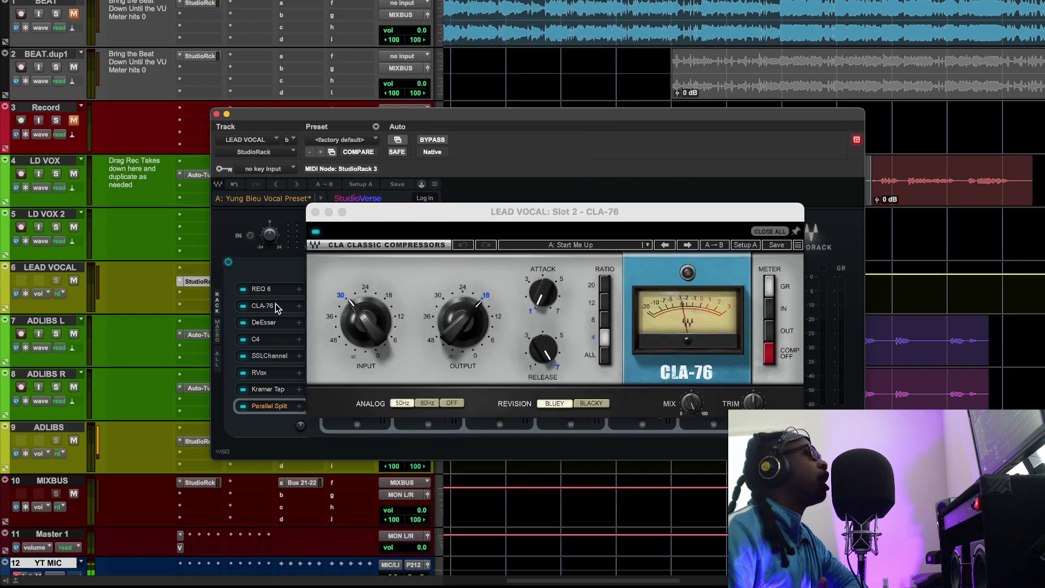
pyautogui.click(272, 369)
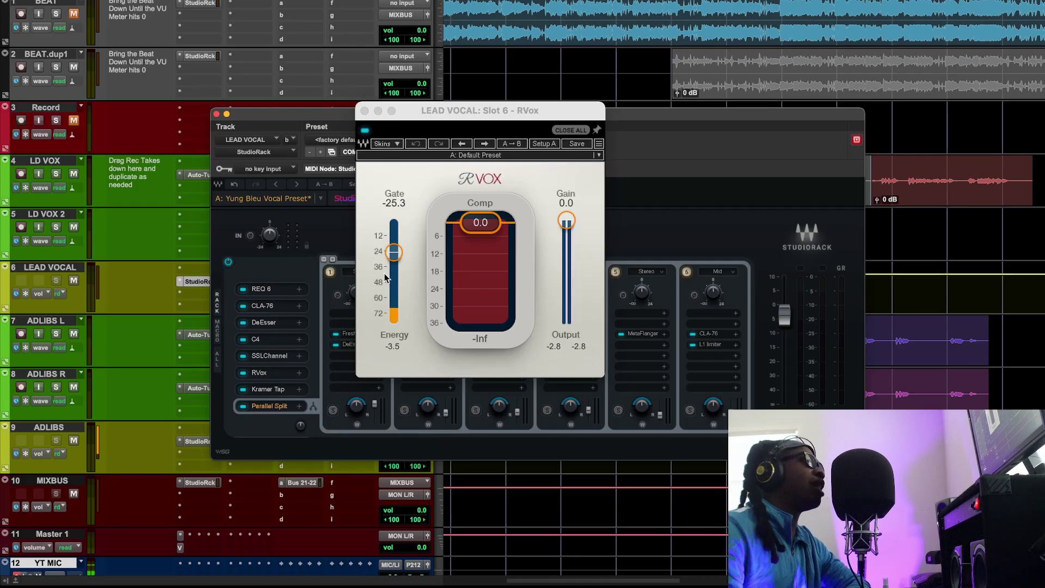
# Open Kramer Tape from the rack, move its window into full view and examine the record level
pyautogui.click(272, 391)
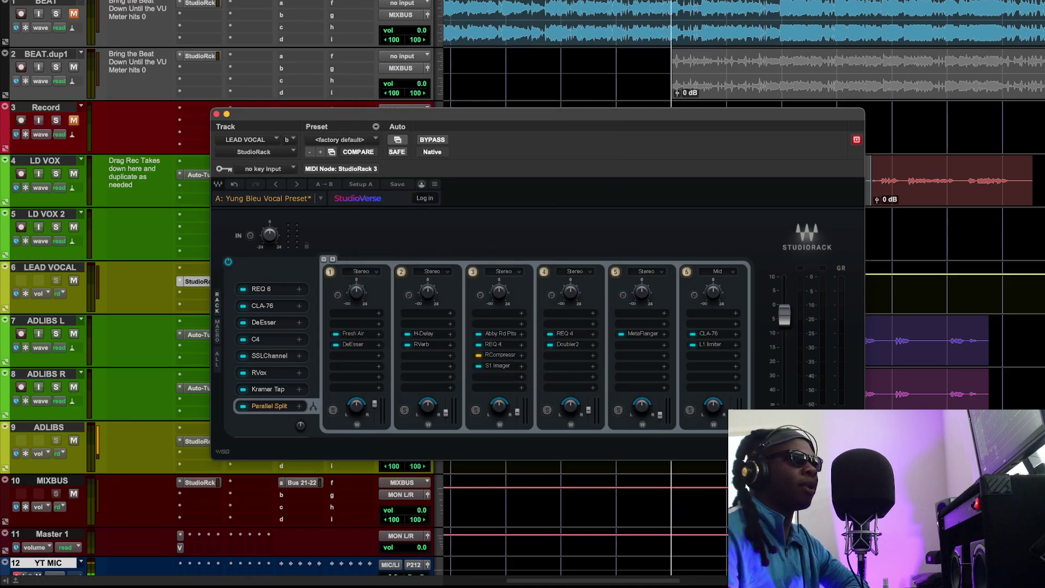
pyautogui.moveTo(0, 44); pyautogui.dragTo(540, 78)
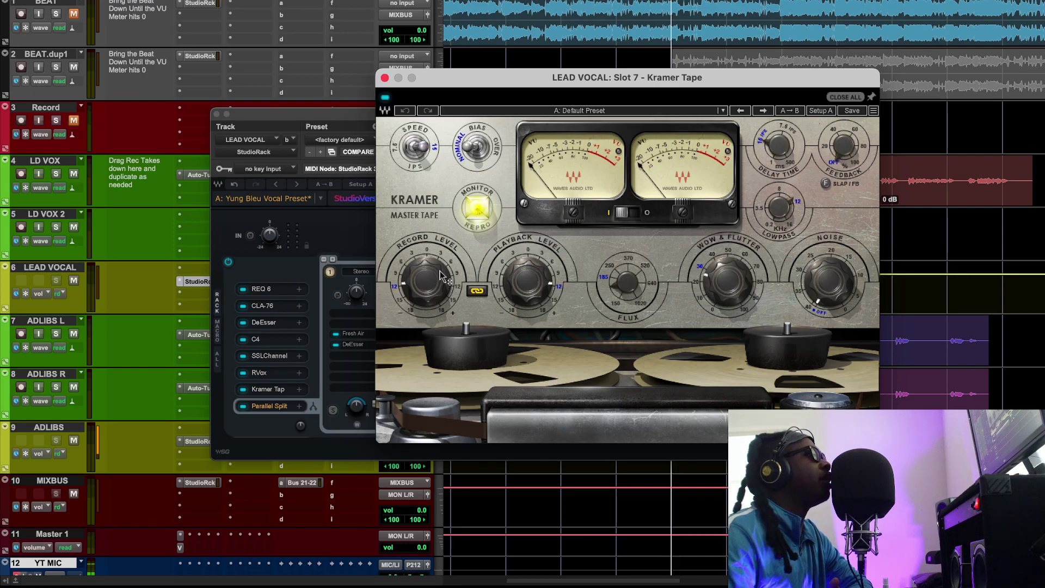
pyautogui.moveTo(425, 285)
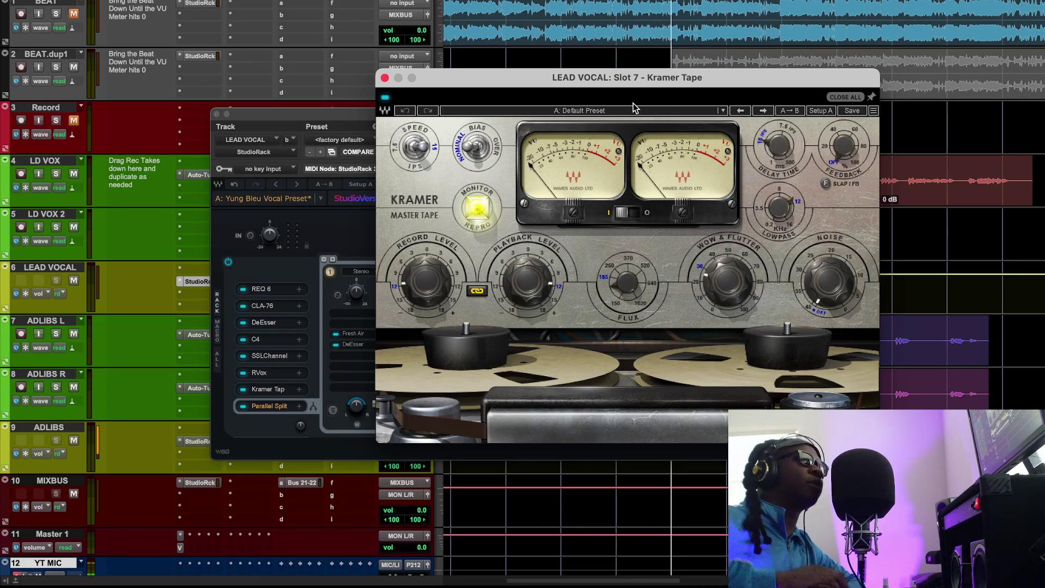
# Start playback and compare the vocal with Kramer Tape bypassed and enabled, unmuting the BEAT track between comparisons
pyautogui.press('space')
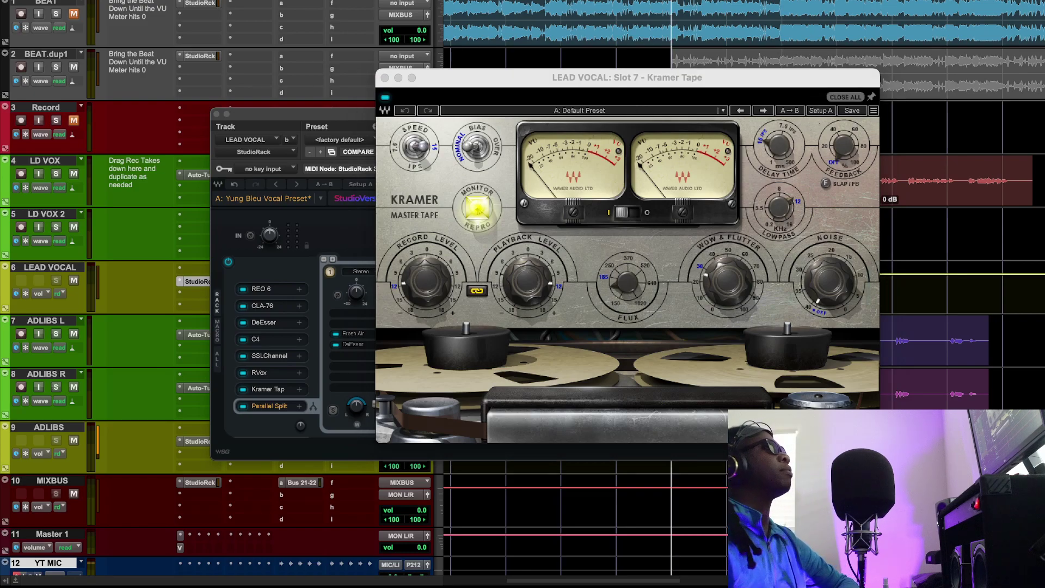
pyautogui.click(385, 98)
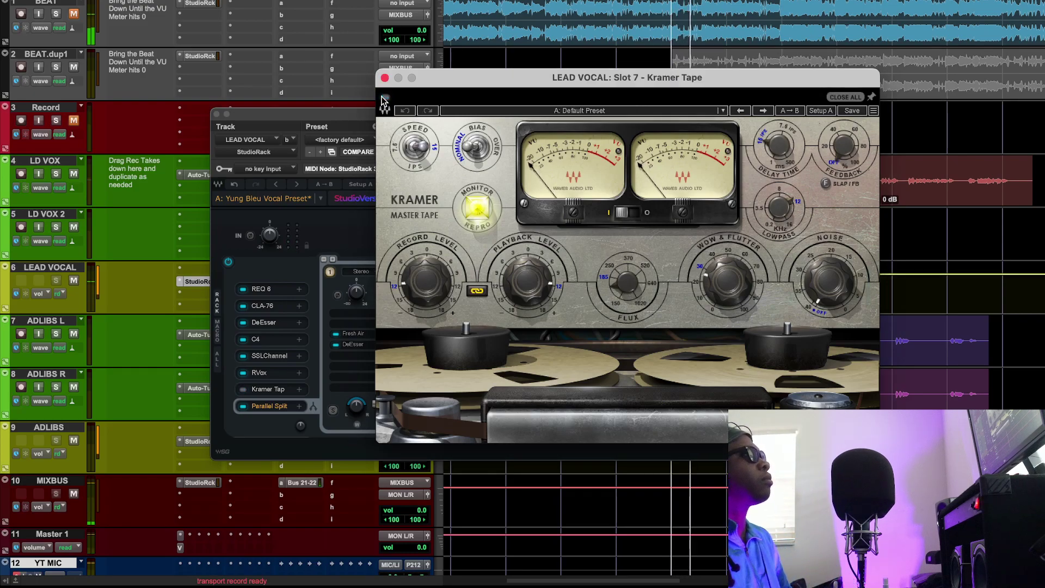
pyautogui.click(385, 98)
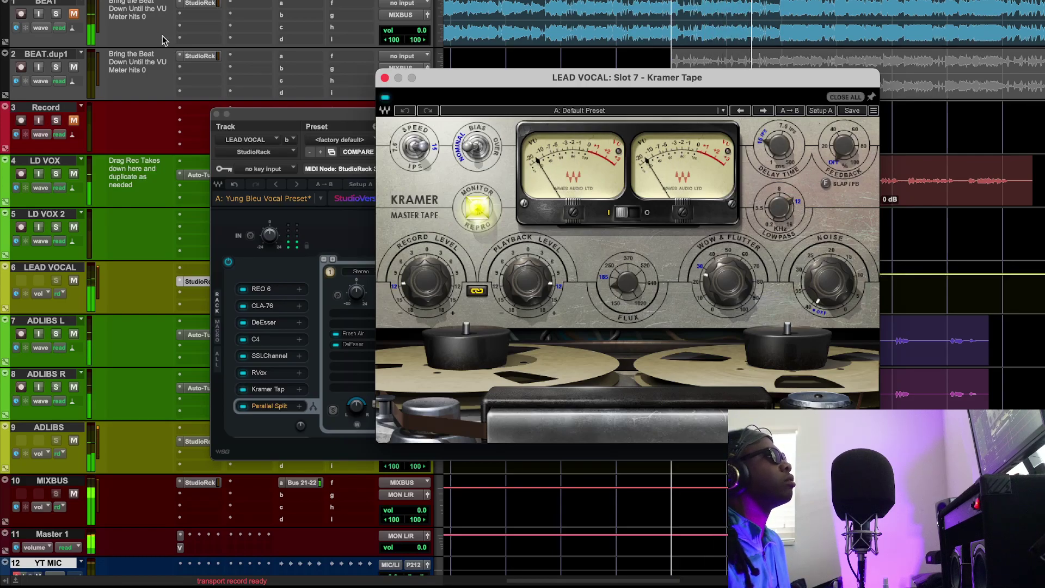
pyautogui.click(76, 9)
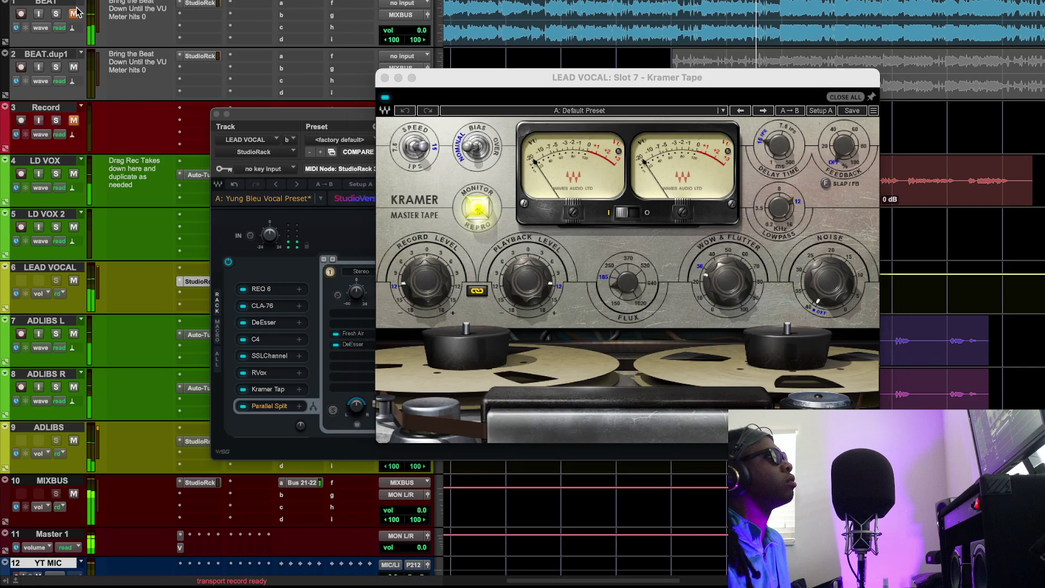
pyautogui.click(385, 98)
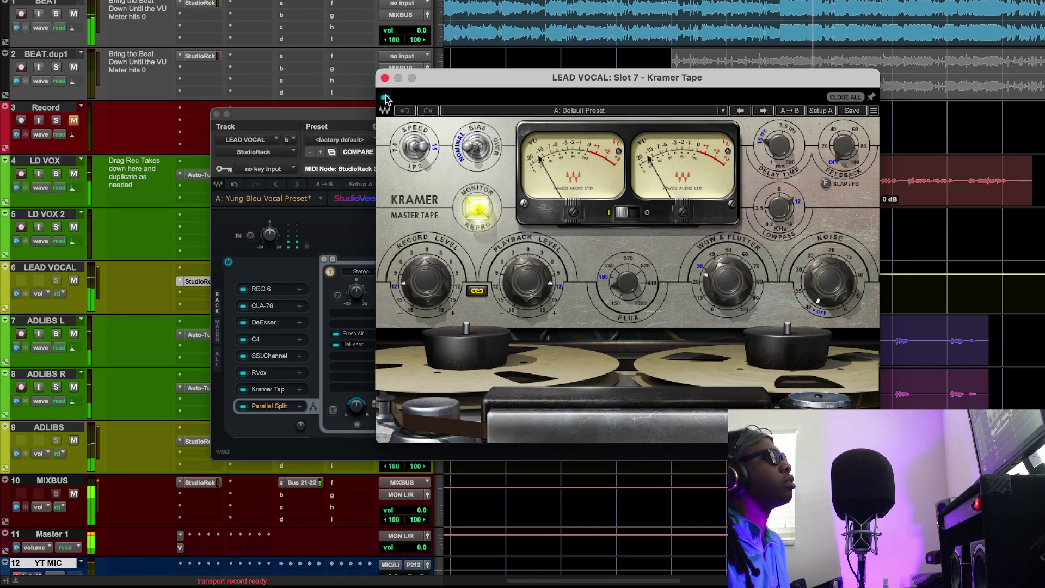
pyautogui.click(385, 98)
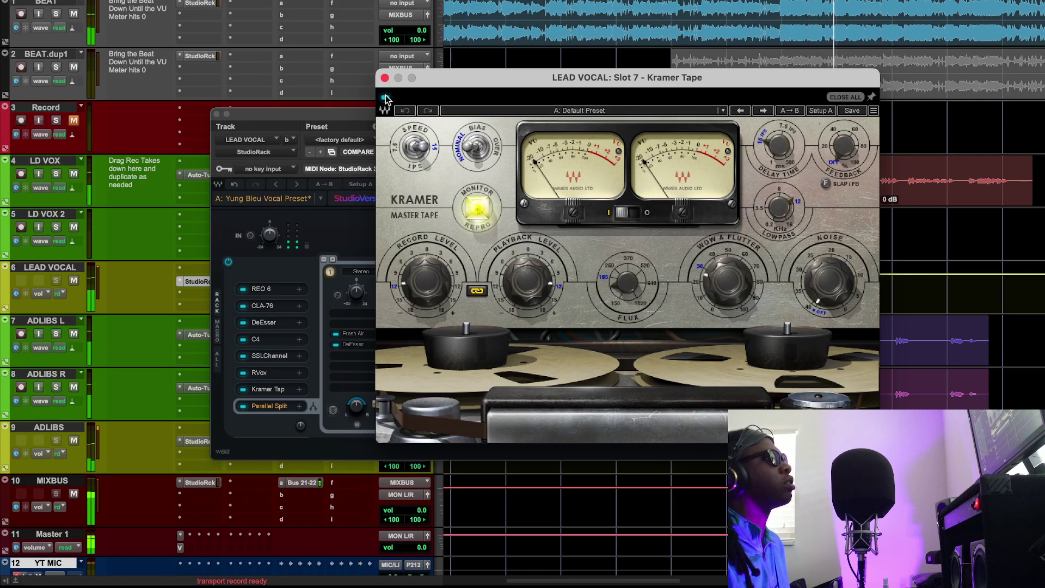
# Mute the BEAT track, compare the vocal again with Kramer Tape bypassed and enabled, then stop playback and close the plug-in
pyautogui.click(73, 15)
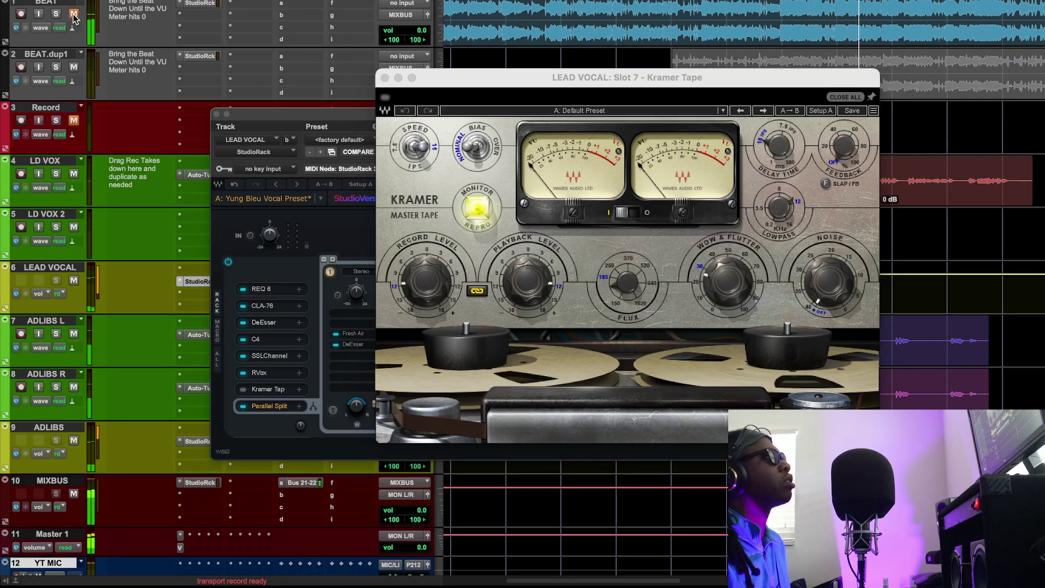
pyautogui.click(384, 98)
pyautogui.click(384, 99)
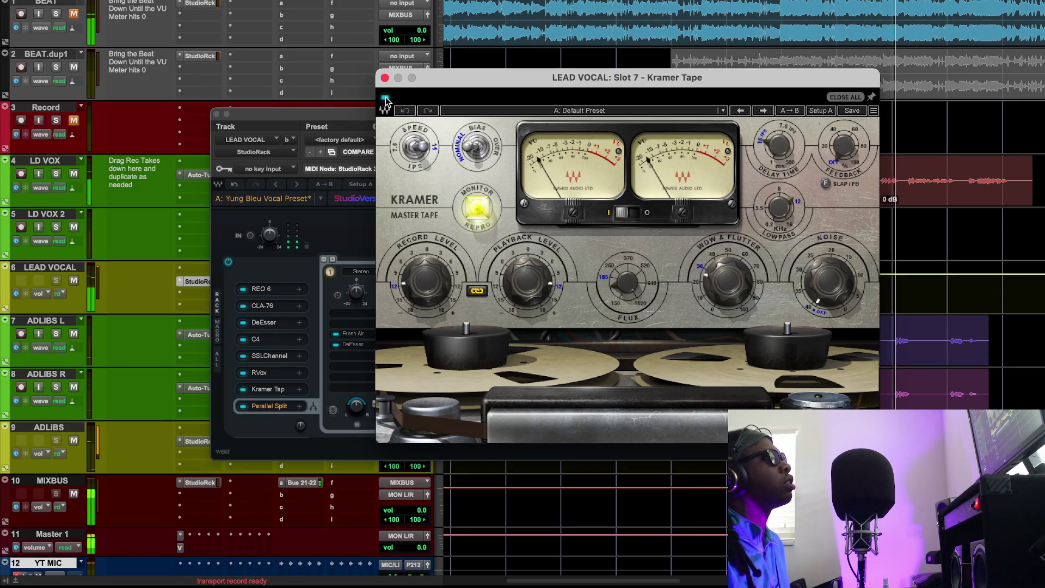
pyautogui.click(385, 98)
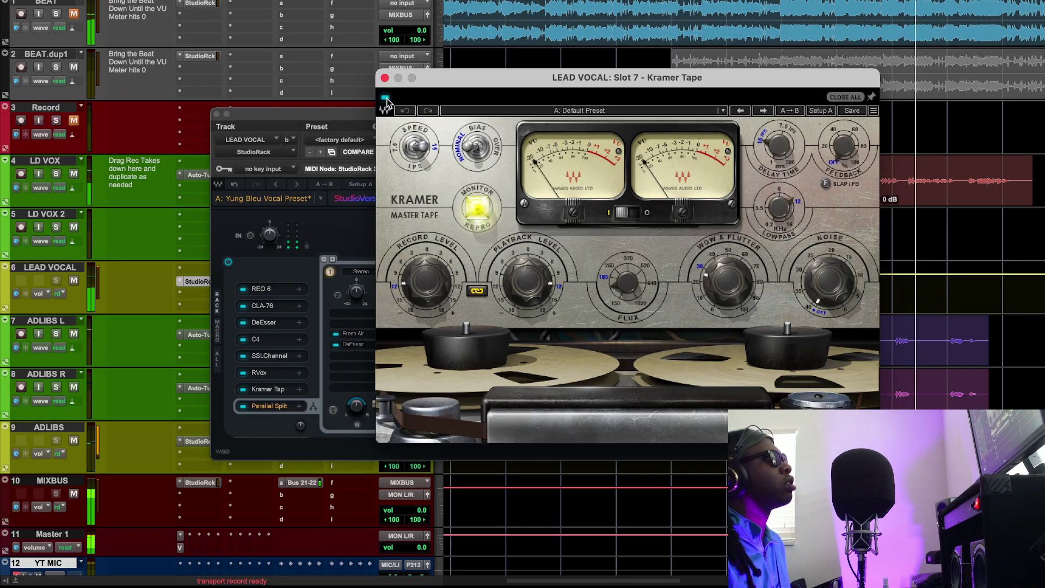
pyautogui.click(386, 98)
pyautogui.press('space')
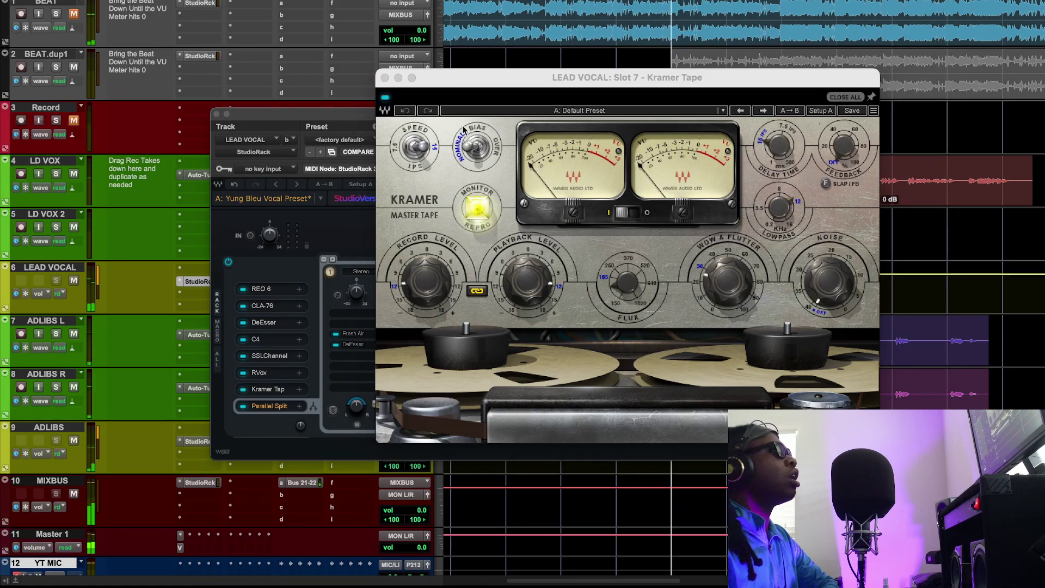
pyautogui.click(385, 77)
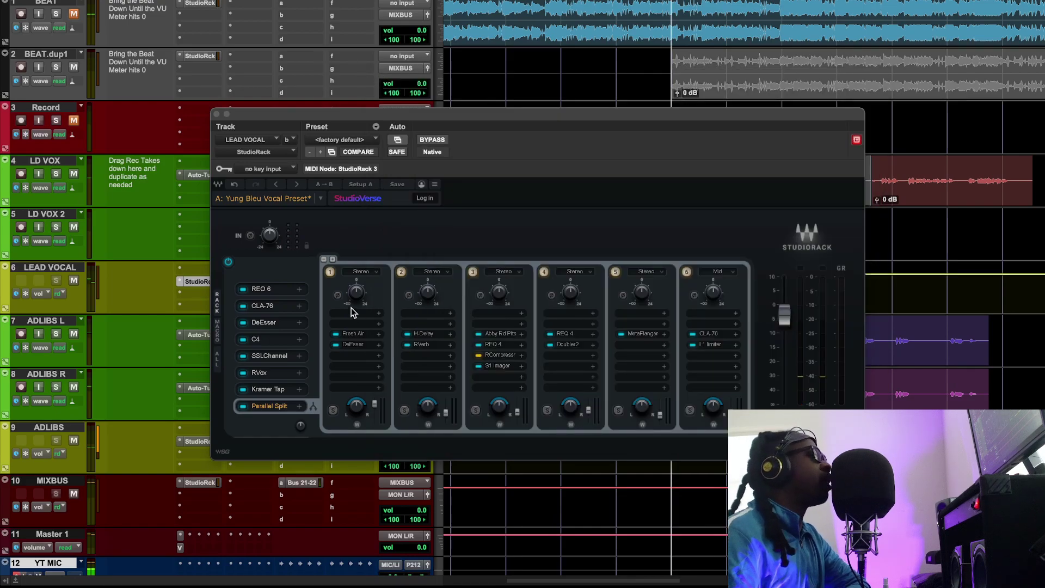
# Open Fresh Air in the first parallel split and reposition its window to examine the Mid Air and High Air settings
pyautogui.click(353, 334)
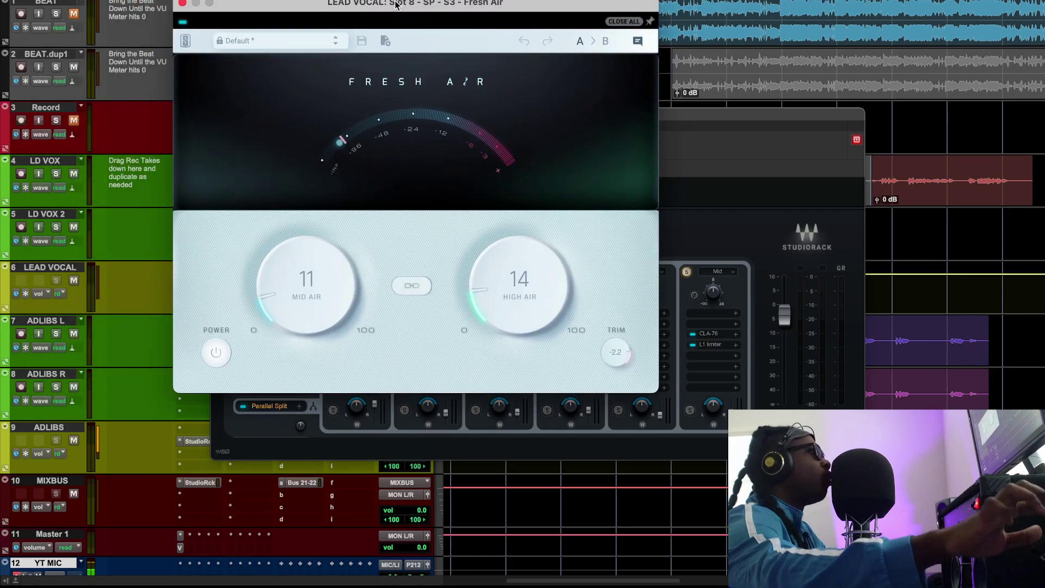
pyautogui.moveTo(396, 5); pyautogui.dragTo(609, 110)
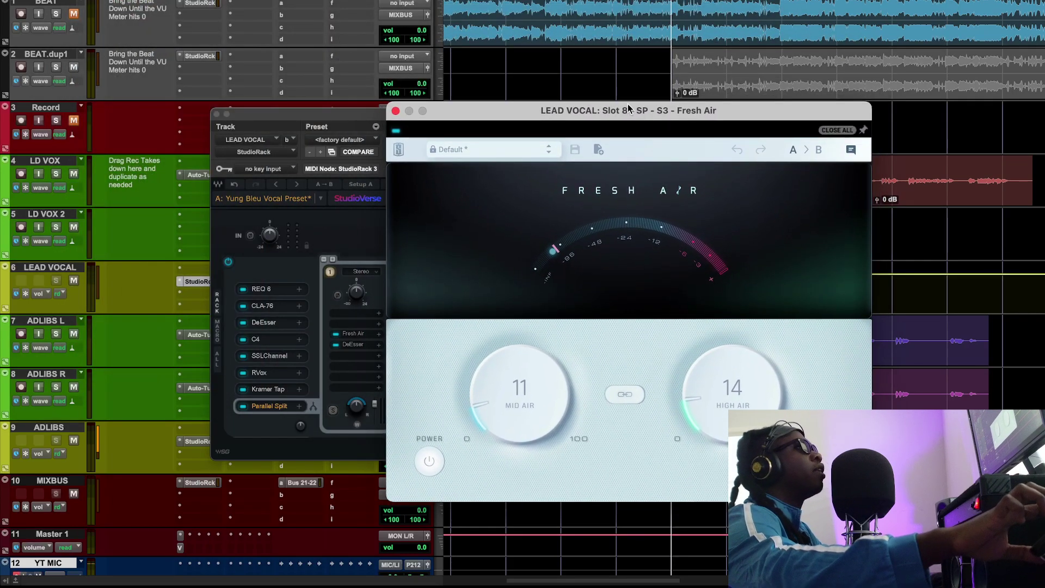
pyautogui.moveTo(502, 110); pyautogui.dragTo(387, 103)
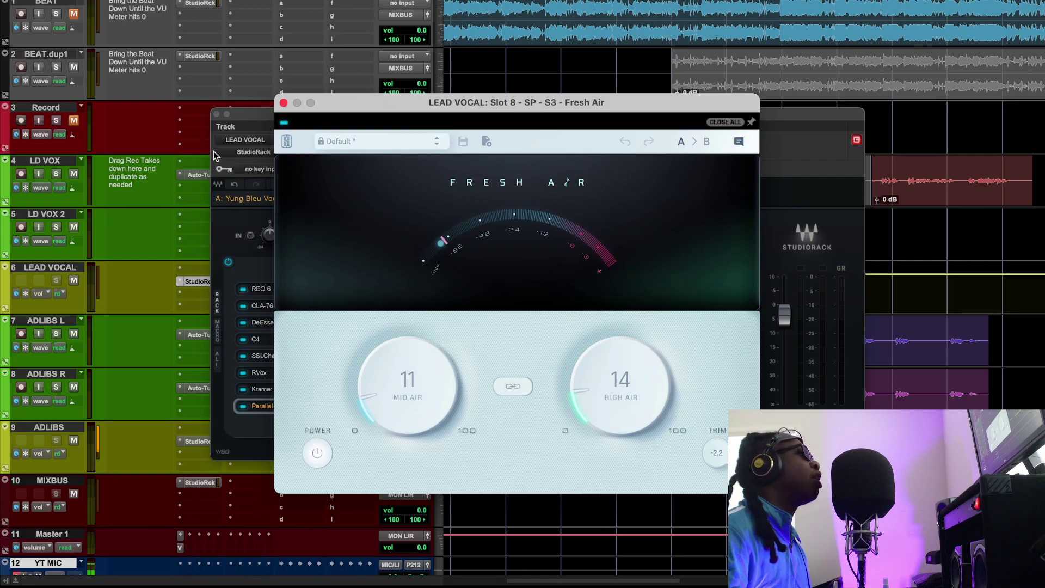
pyautogui.moveTo(355, 103); pyautogui.dragTo(464, 119)
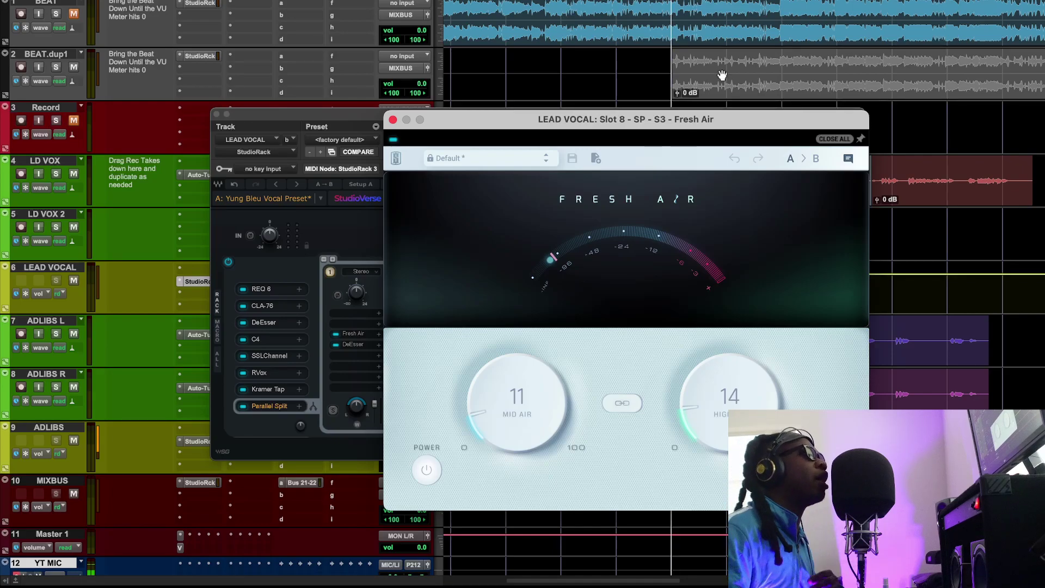
# Audition the lead vocal with Fresh Air bypassed and enabled, shift its window to reveal the rack's output meters, then close it and stop playback
pyautogui.press('space')
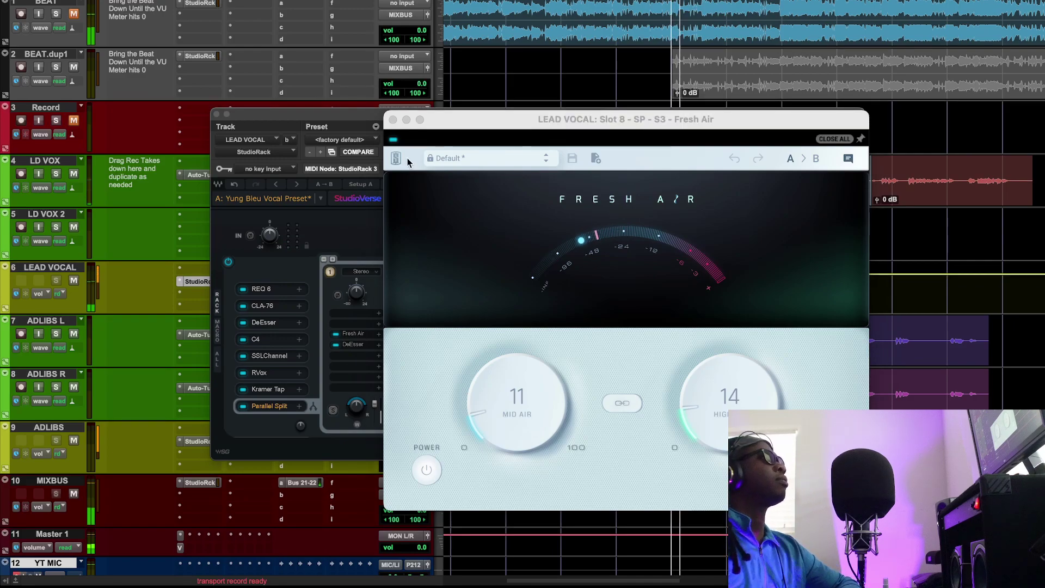
pyautogui.click(395, 143)
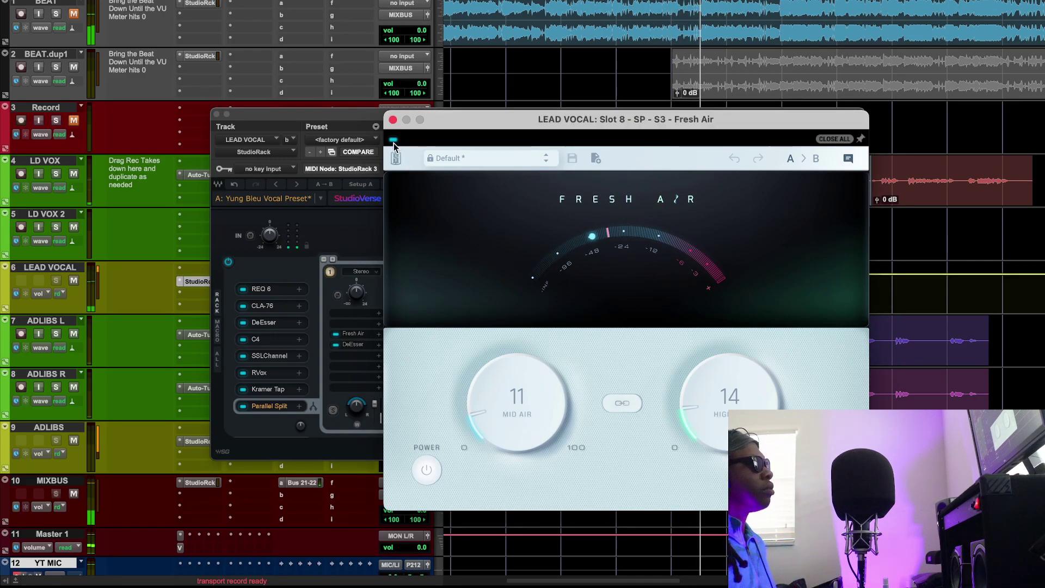
pyautogui.click(394, 141)
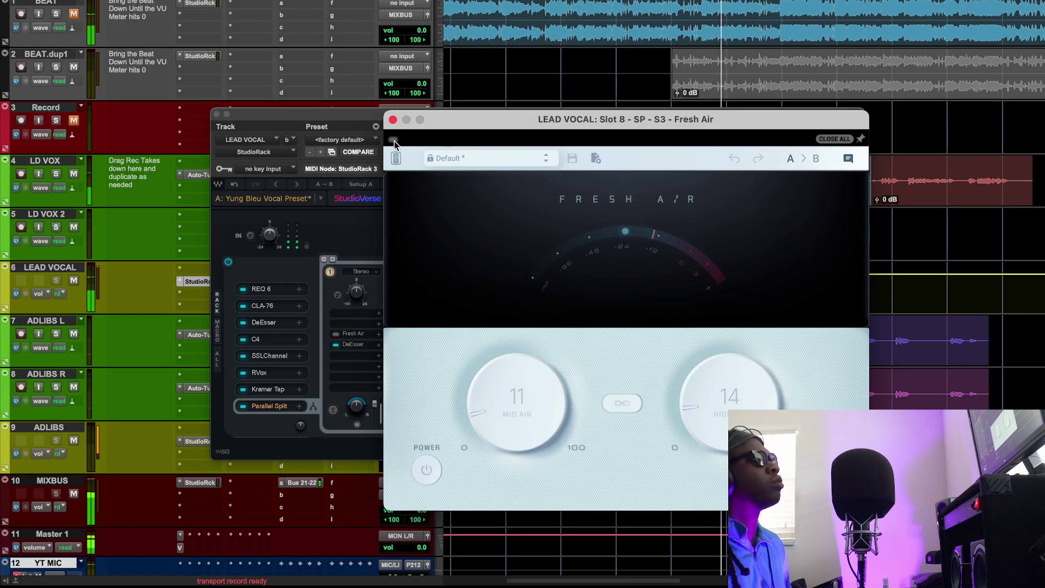
pyautogui.click(393, 141)
pyautogui.moveTo(437, 130); pyautogui.dragTo(326, 131)
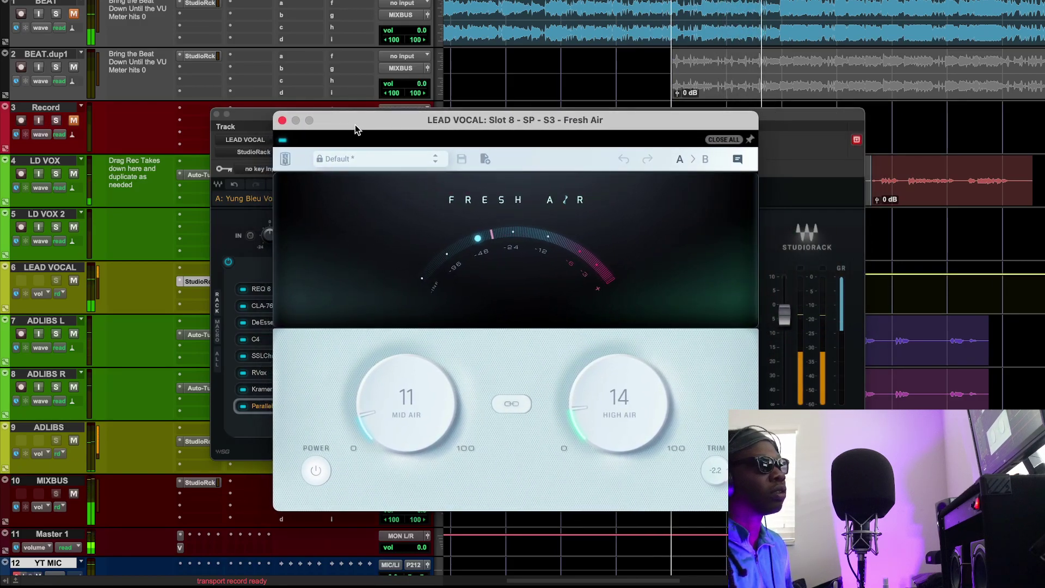
pyautogui.moveTo(462, 121); pyautogui.dragTo(451, 139)
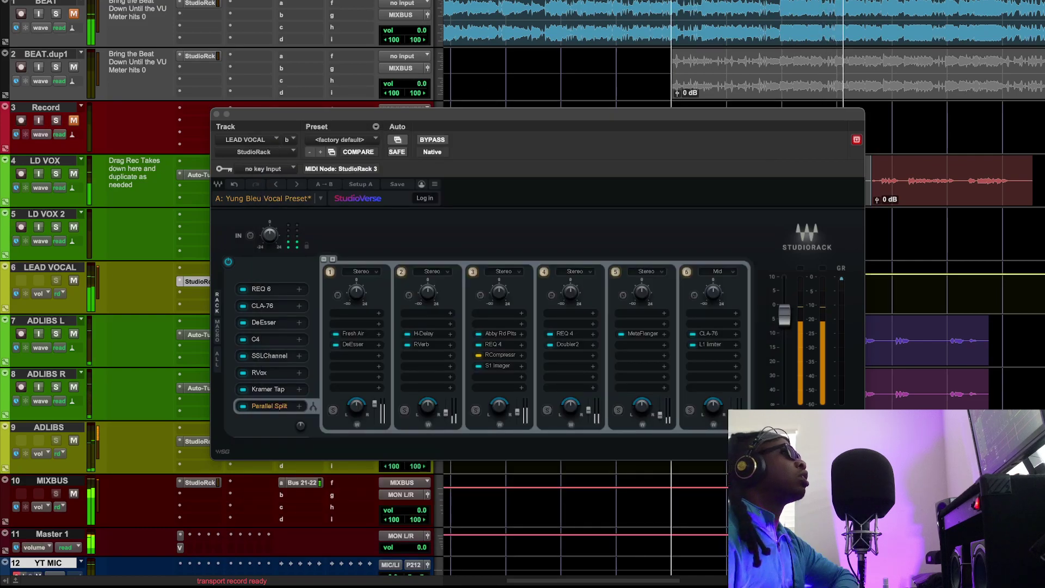
pyautogui.press('space')
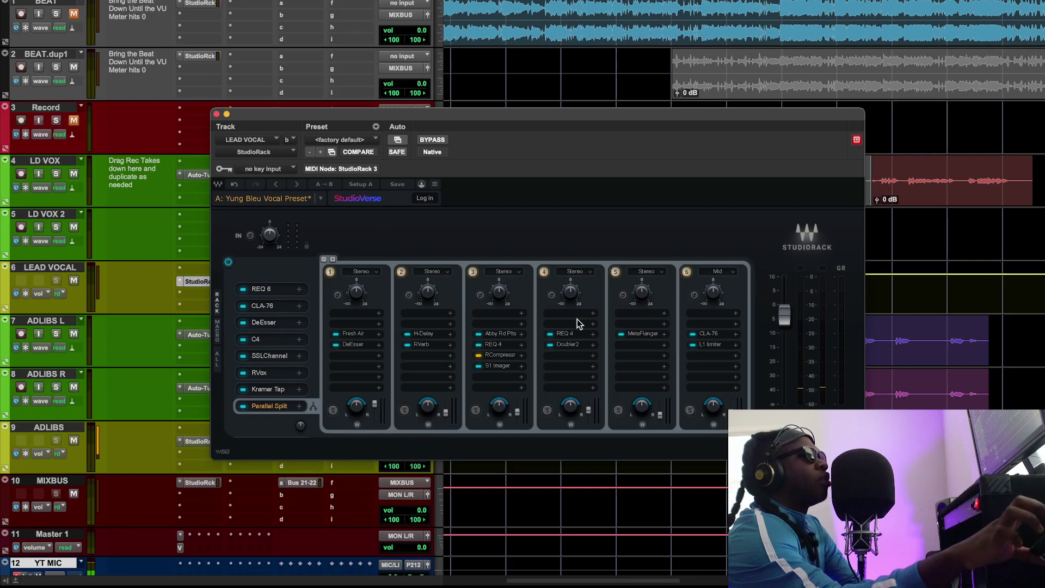
# Open MetaFlanger in the fifth parallel split, place it over the rack, examine its flange settings and close it
pyautogui.moveTo(1, 133); pyautogui.dragTo(652, 221)
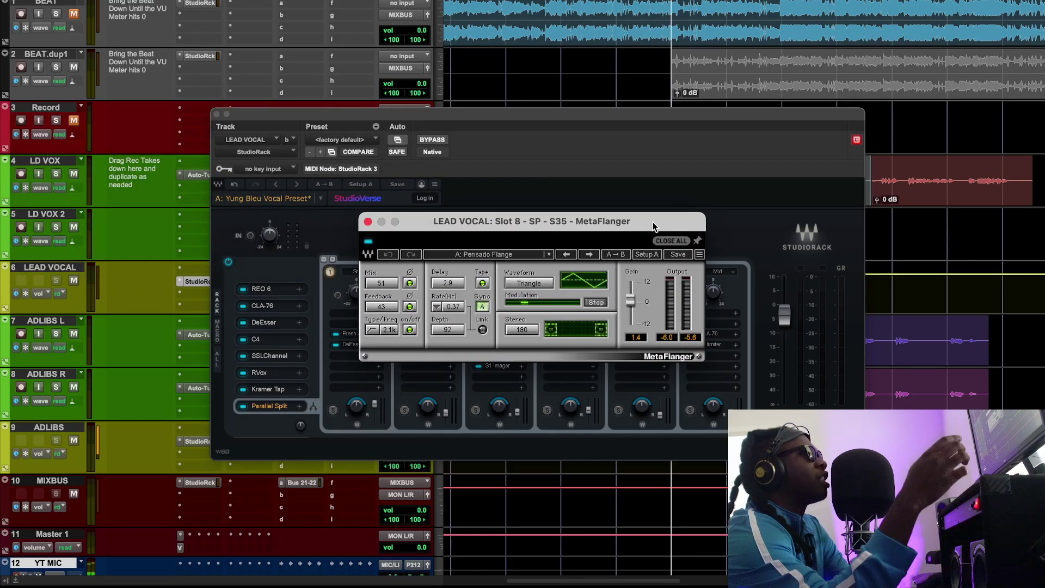
pyautogui.click(480, 306)
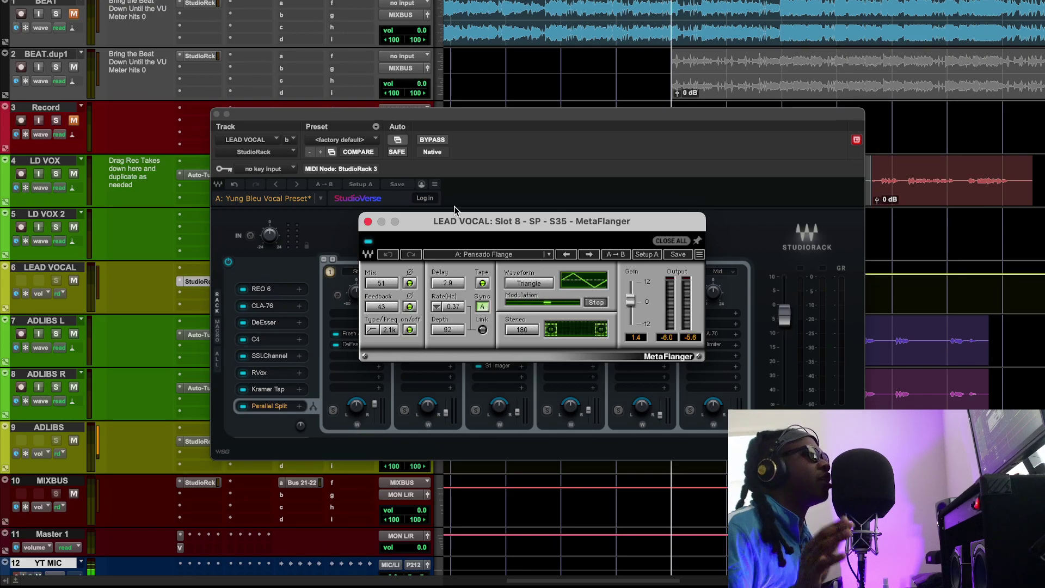
pyautogui.click(368, 221)
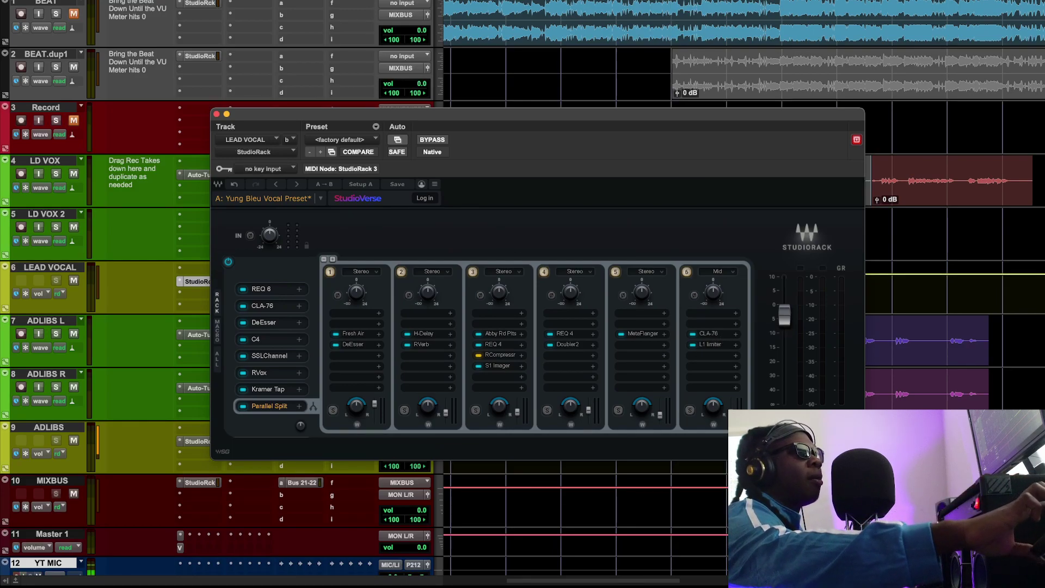
# Open Abbey Road Plates in the third parallel split, place it over the rack to examine the Smooth Vocal preset, and close it
pyautogui.moveTo(0, 160); pyautogui.dragTo(657, 209)
pyautogui.click(335, 201)
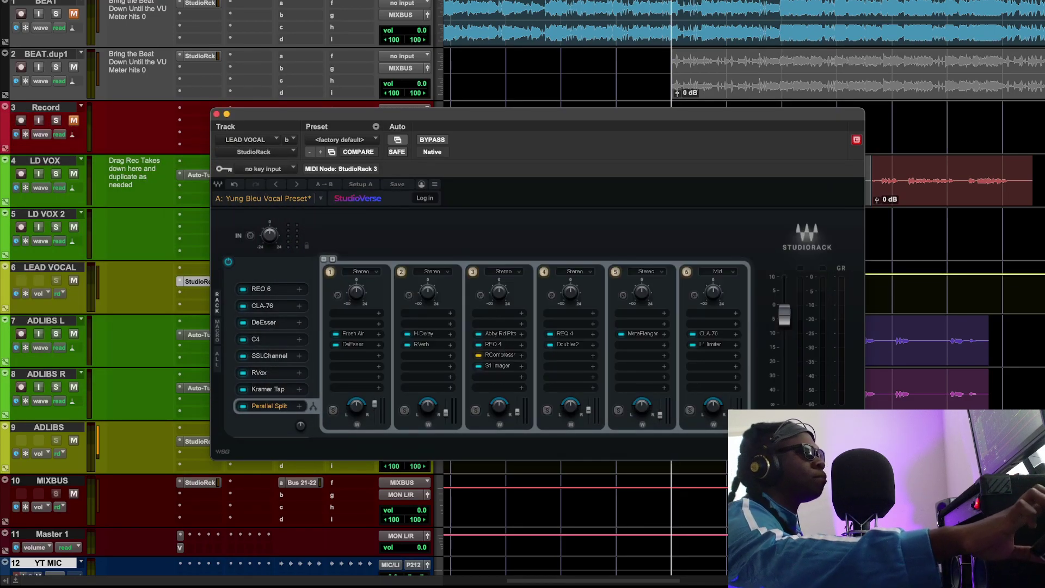
pyautogui.click(498, 333)
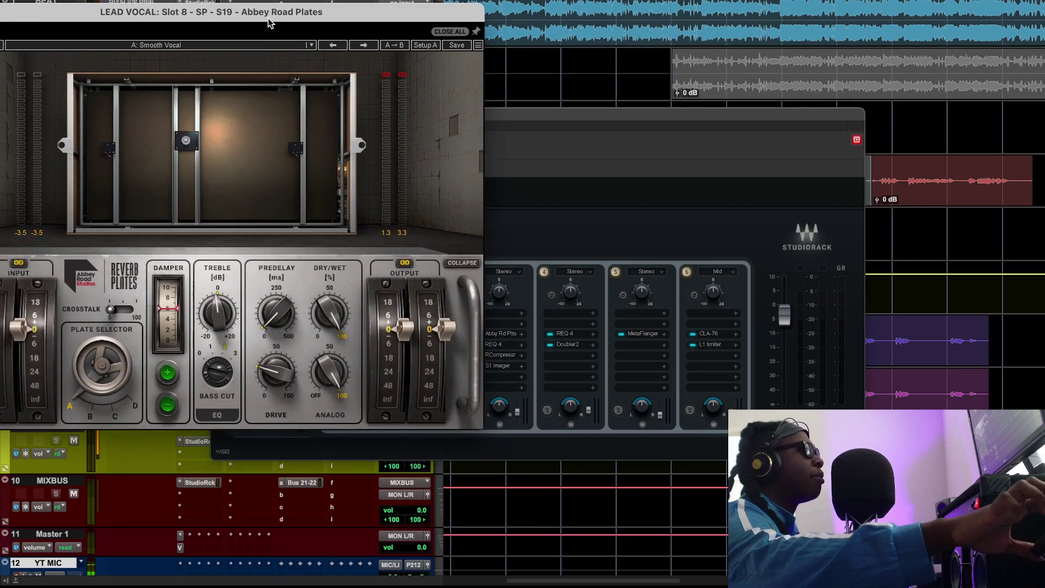
pyautogui.moveTo(269, 18); pyautogui.dragTo(593, 112)
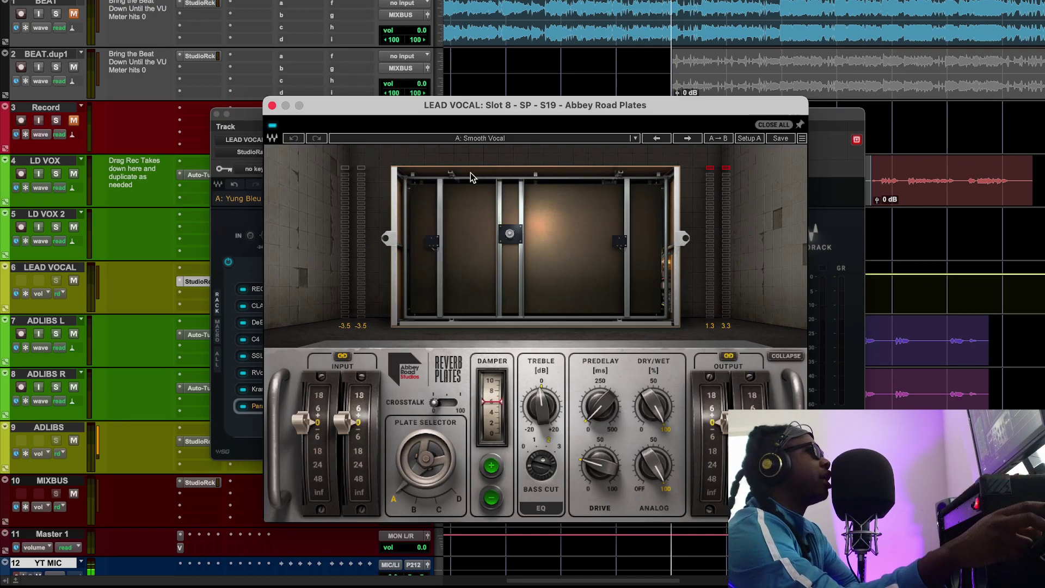
pyautogui.click(272, 106)
# Play the session, examine RCompressor in the third parallel split, then close it and stop playback
pyautogui.press('space')
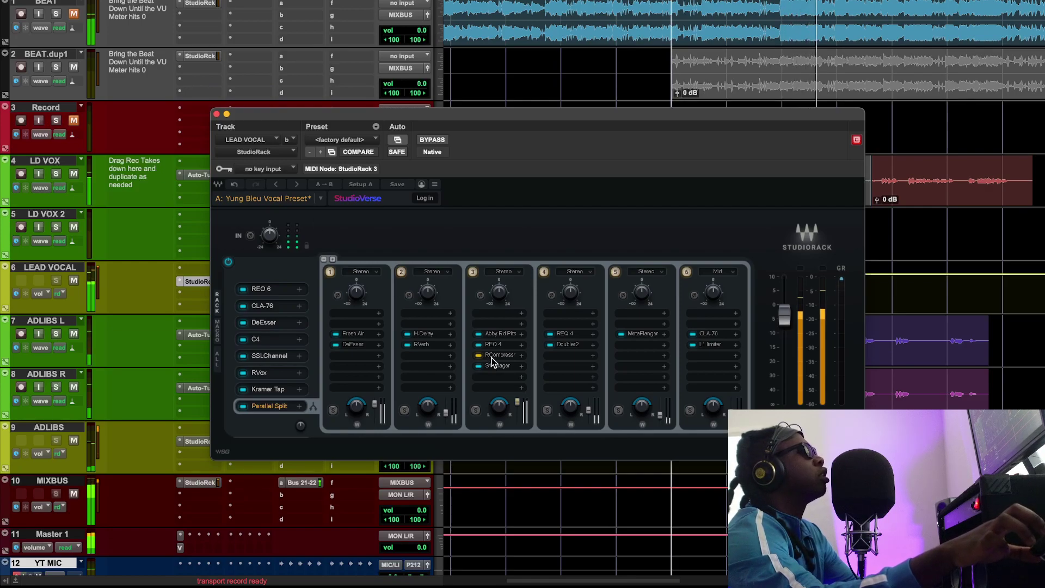
pyautogui.moveTo(1, 2); pyautogui.dragTo(500, 51)
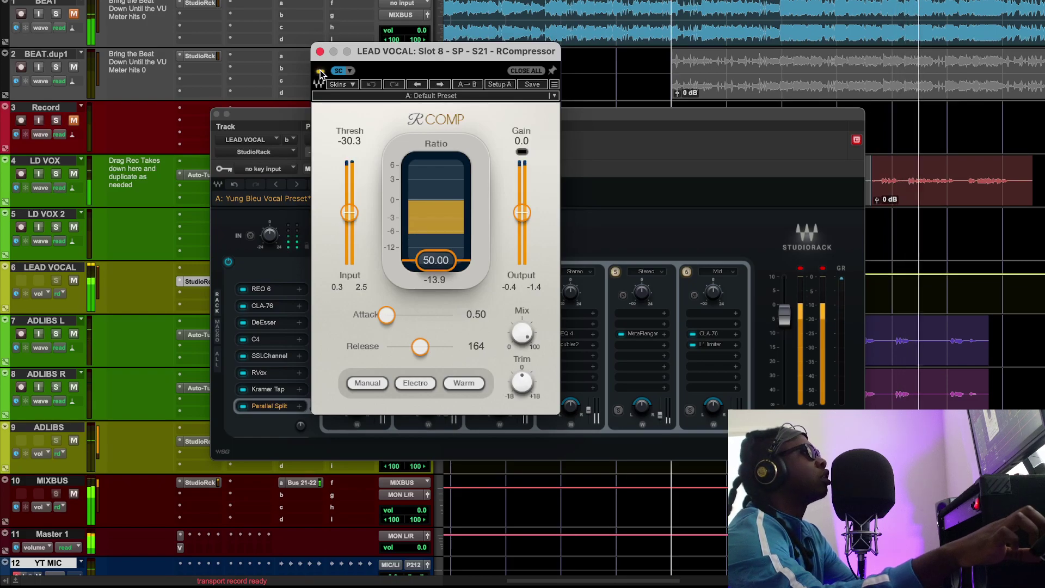
pyautogui.click(320, 51)
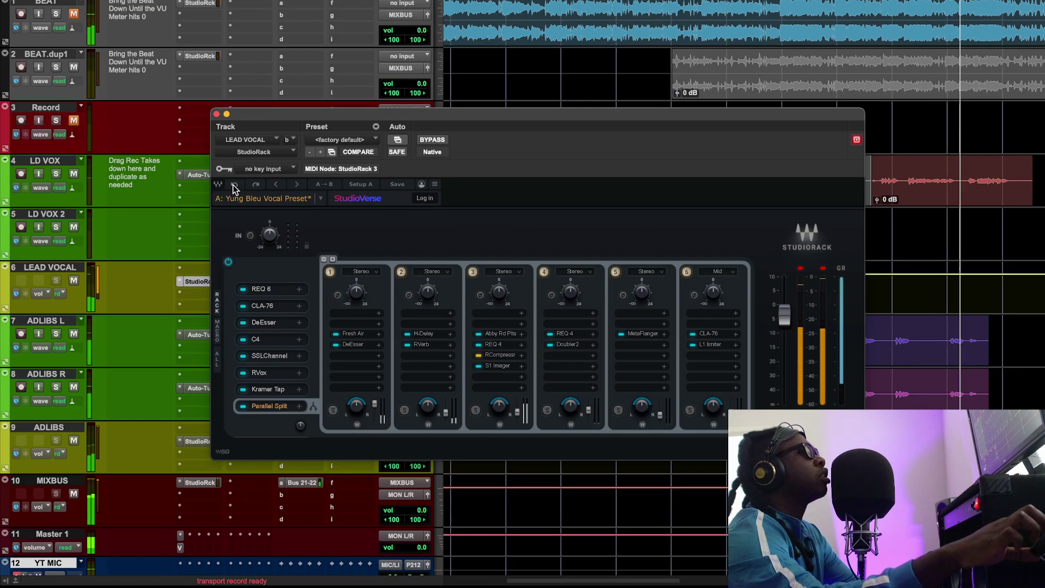
pyautogui.press('space')
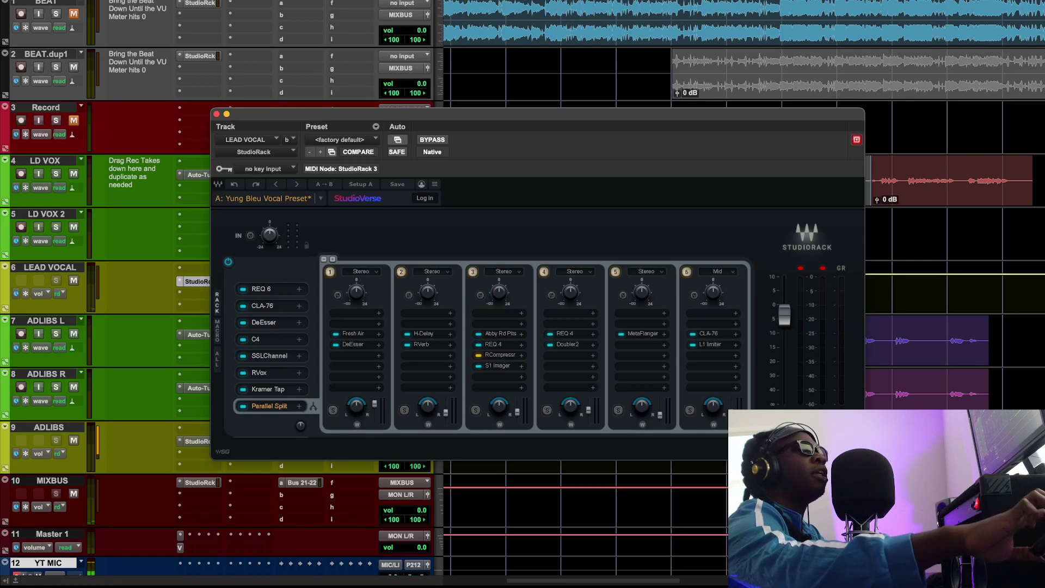
# Reopen Abbey Road Plates, examine its Drive, Bass Cut and other reverb controls, then close it and the lead vocal rack
pyautogui.click(493, 334)
pyautogui.moveTo(273, 18); pyautogui.dragTo(510, 66)
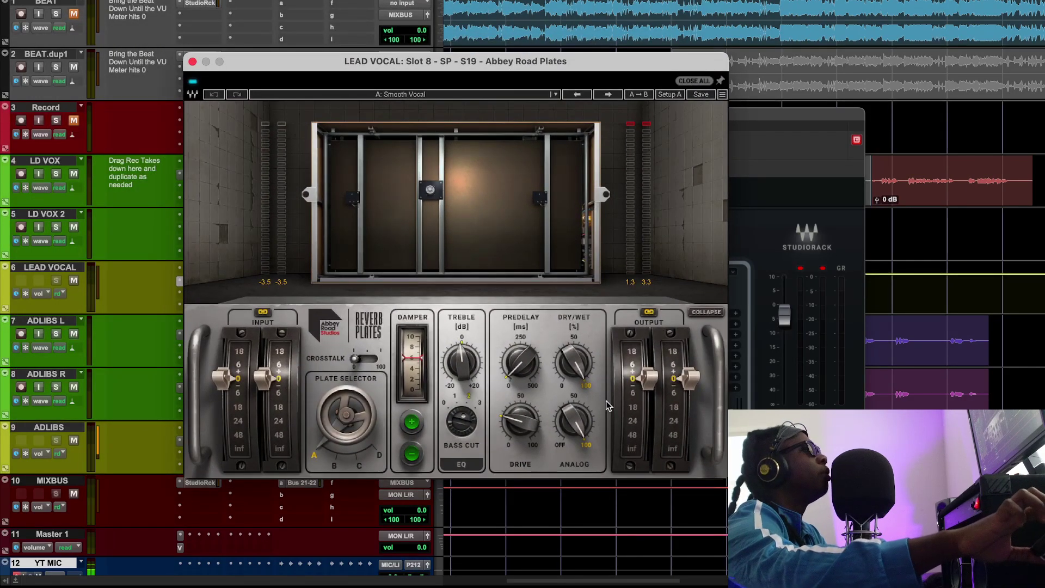
pyautogui.click(526, 440)
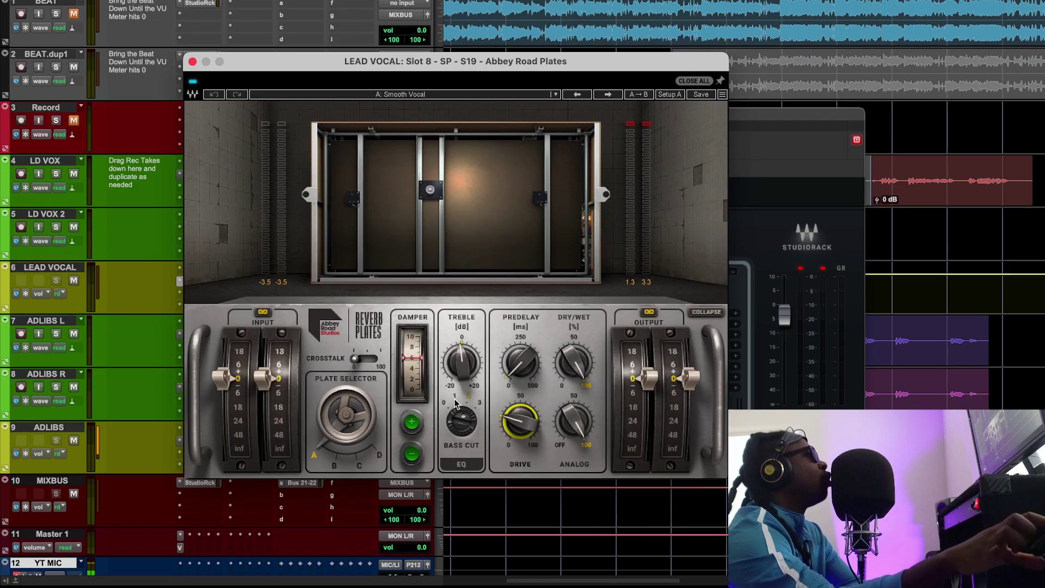
pyautogui.click(193, 62)
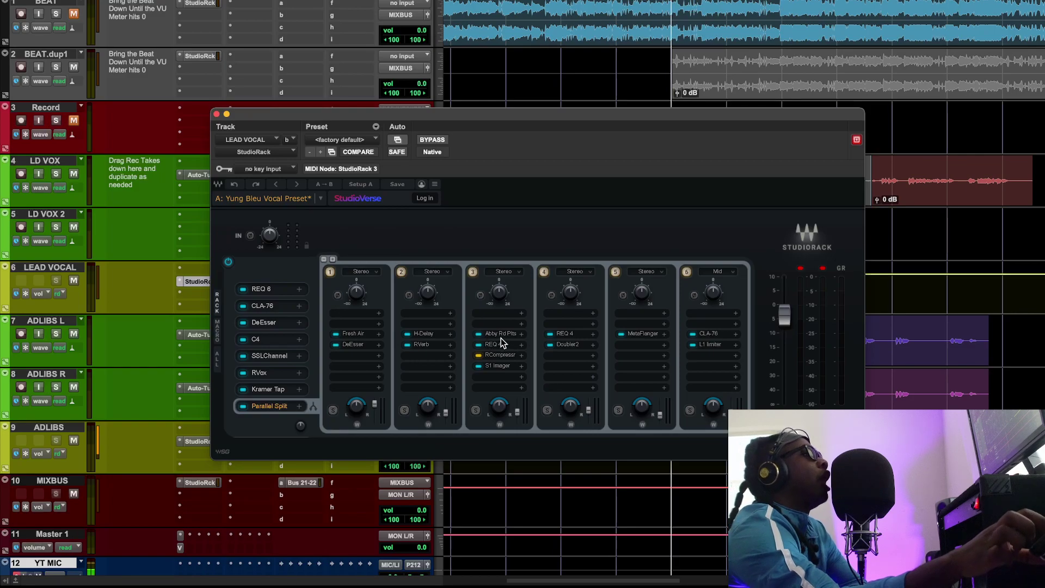
pyautogui.click(216, 113)
# Open StudioRack on the ADLIBS track, examine the REQ 4 curve in its first slot, then close the equalizer
pyautogui.scroll(-3, 225, 419)
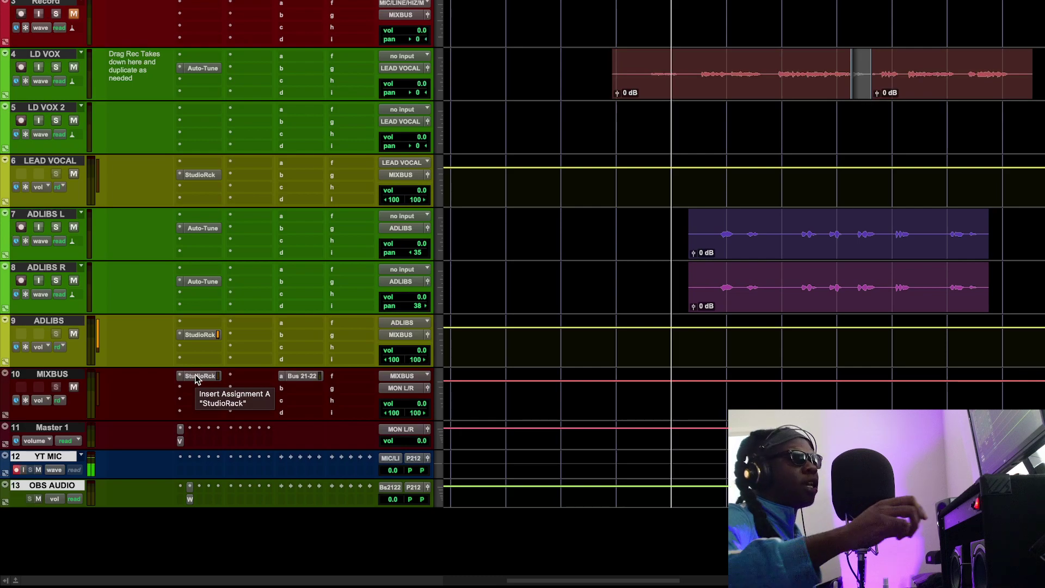
pyautogui.click(200, 335)
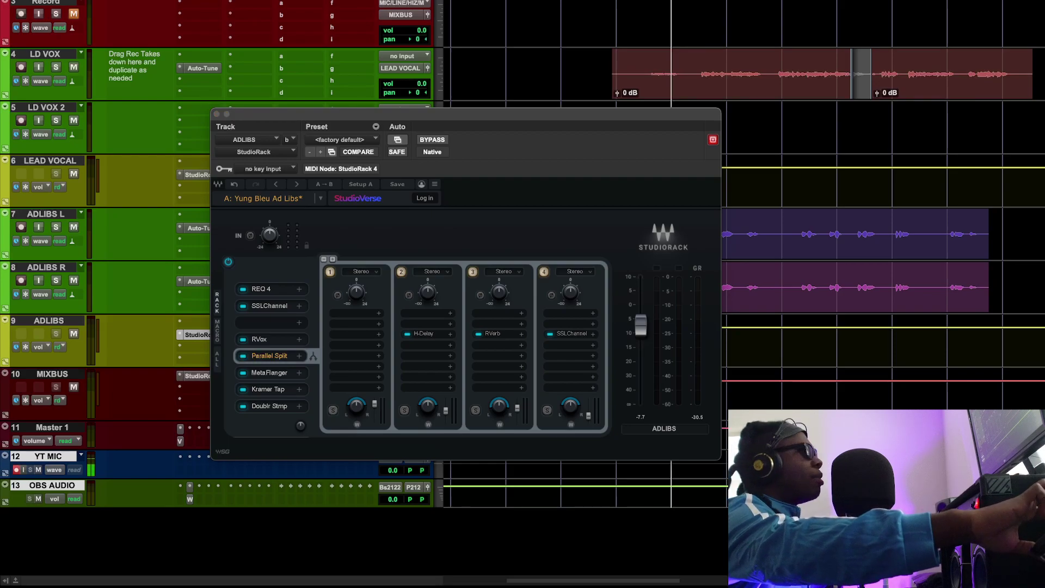
pyautogui.click(261, 288)
pyautogui.moveTo(479, 73); pyautogui.dragTo(584, 95)
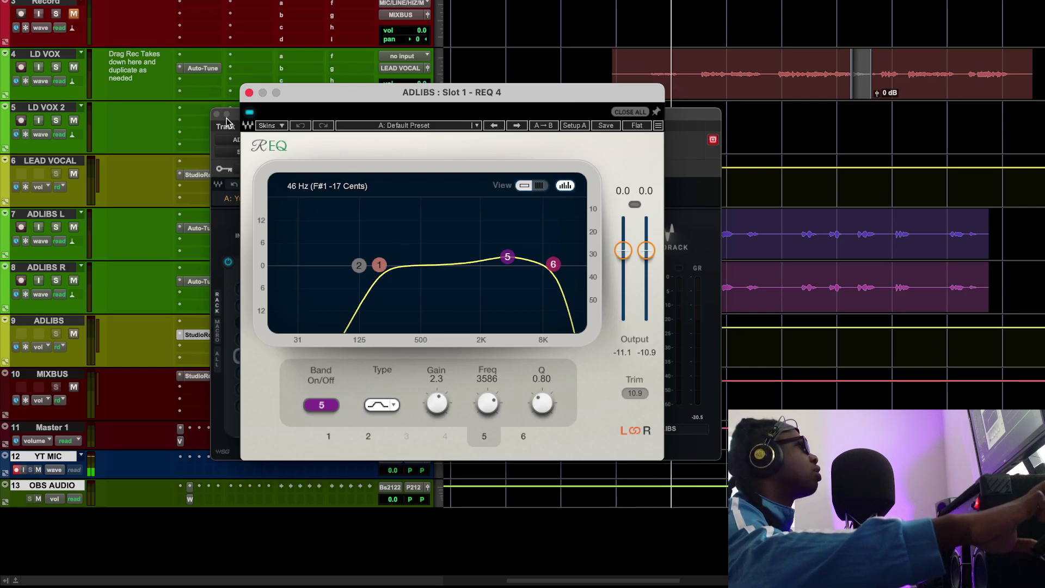
pyautogui.click(249, 93)
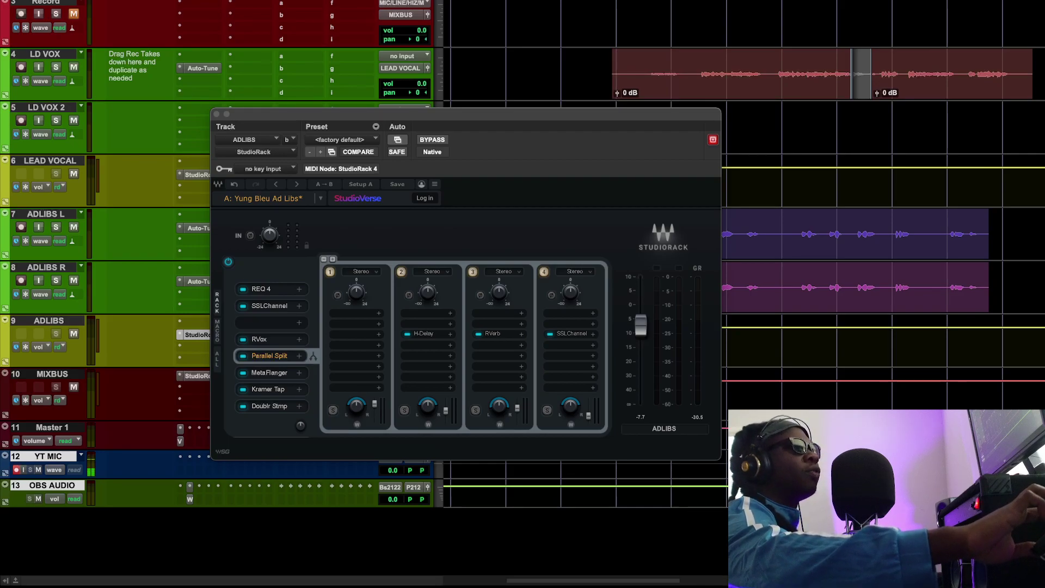
# Open the ad-lib rack's SSLChannel, play the session while examining its settings and output fader, then close the plug-in
pyautogui.click(269, 306)
pyautogui.moveTo(2, 17); pyautogui.dragTo(481, 68)
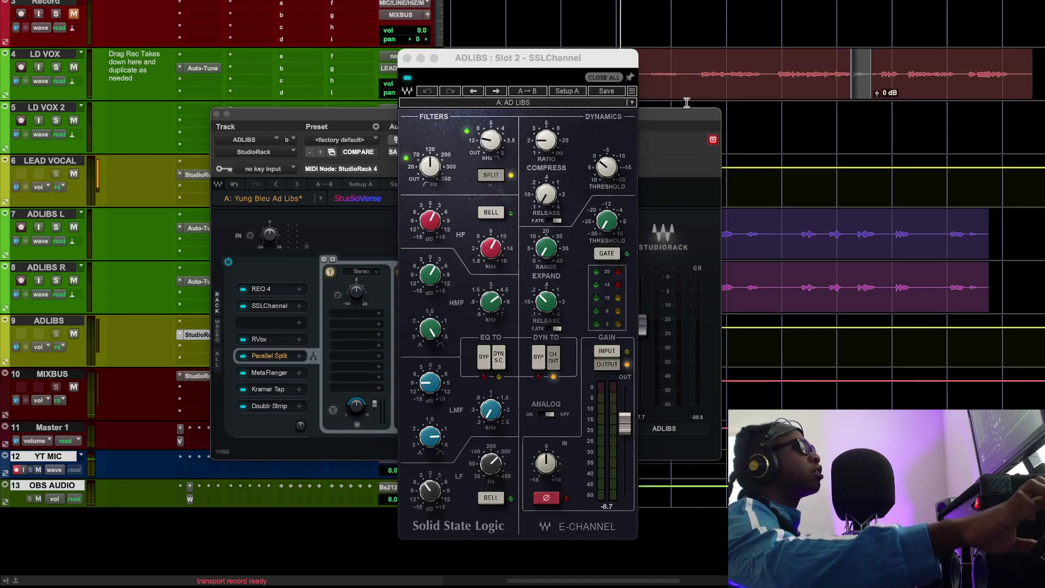
pyautogui.press('space')
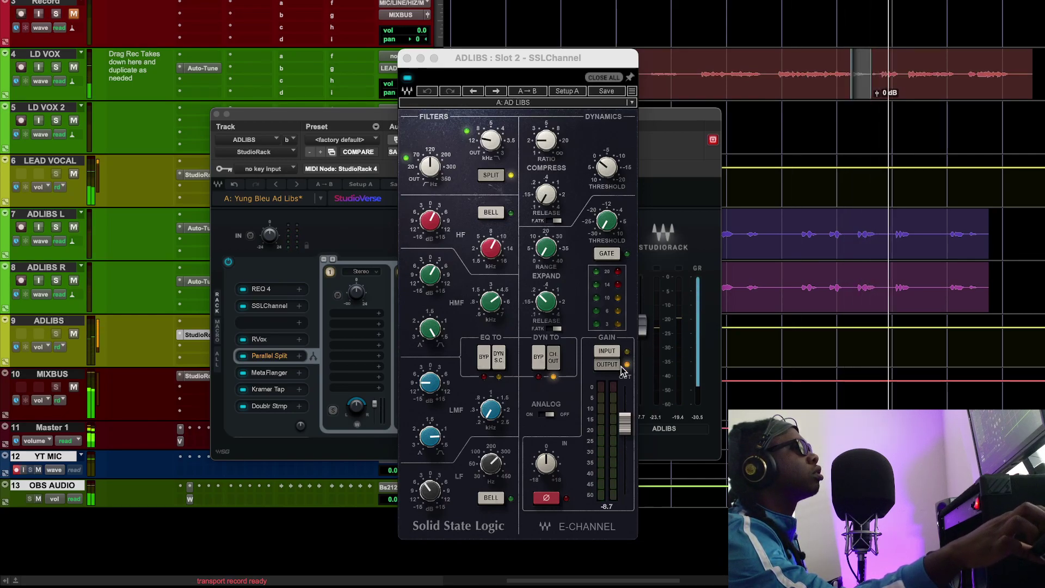
pyautogui.click(625, 423)
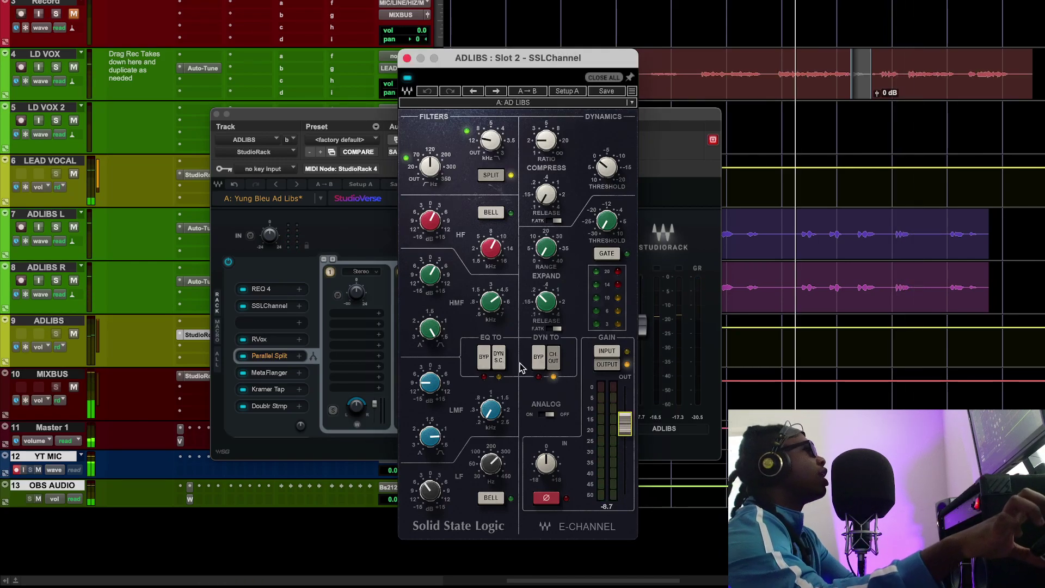
pyautogui.click(407, 57)
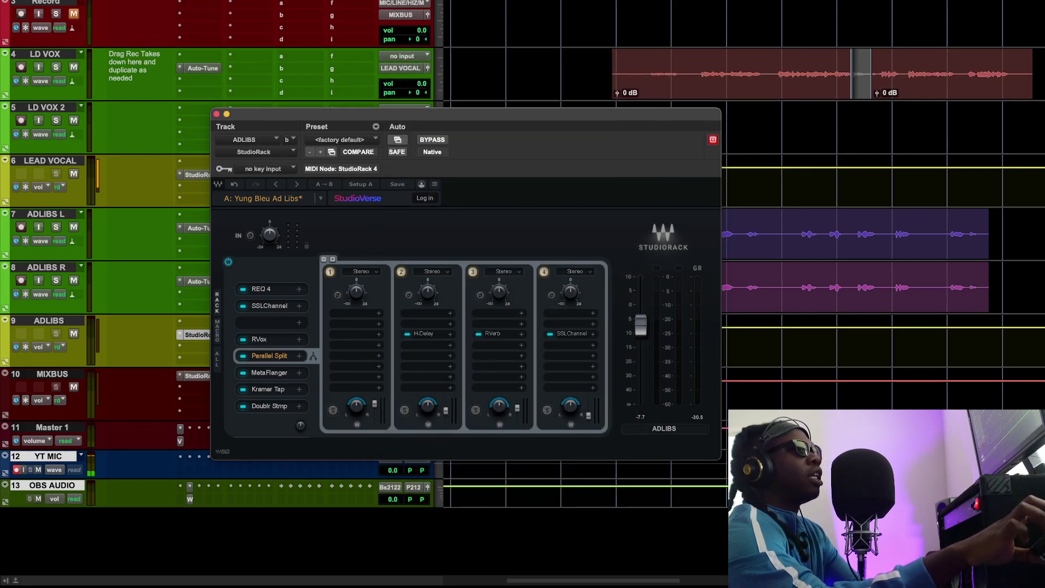
# Open RVox in the ad-lib rack, examine its gate and compression settings, audition the ad-libs briefly, and close it
pyautogui.click(795, 234)
pyautogui.moveTo(0, 112); pyautogui.dragTo(615, 213)
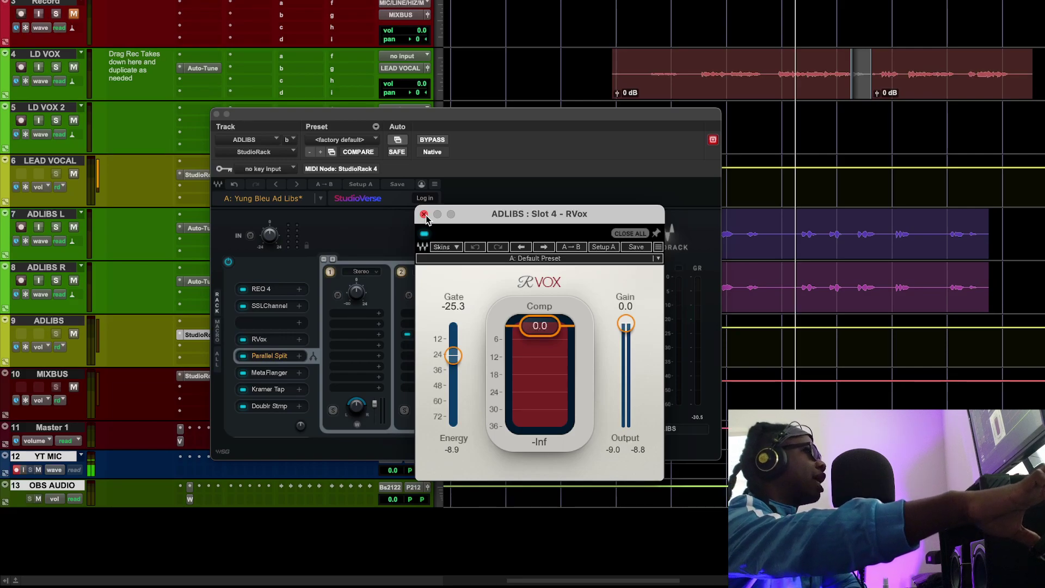
pyautogui.press('space')
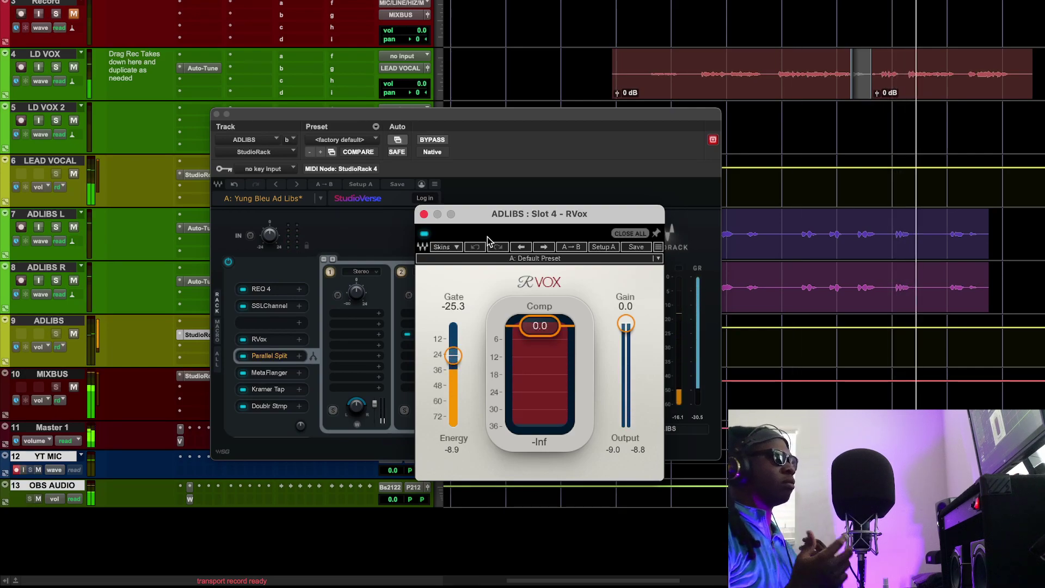
pyautogui.press('space')
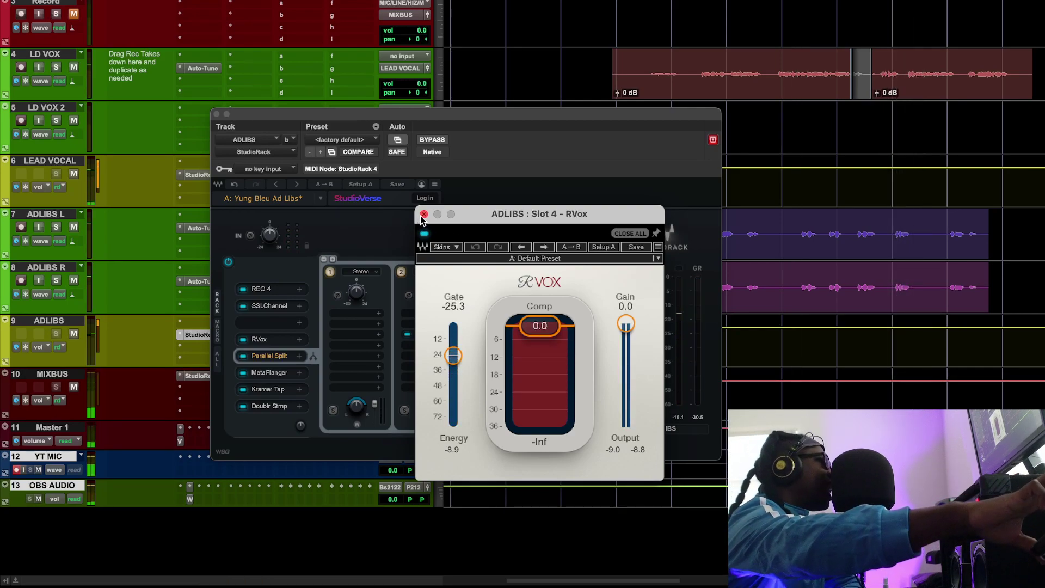
pyautogui.click(424, 215)
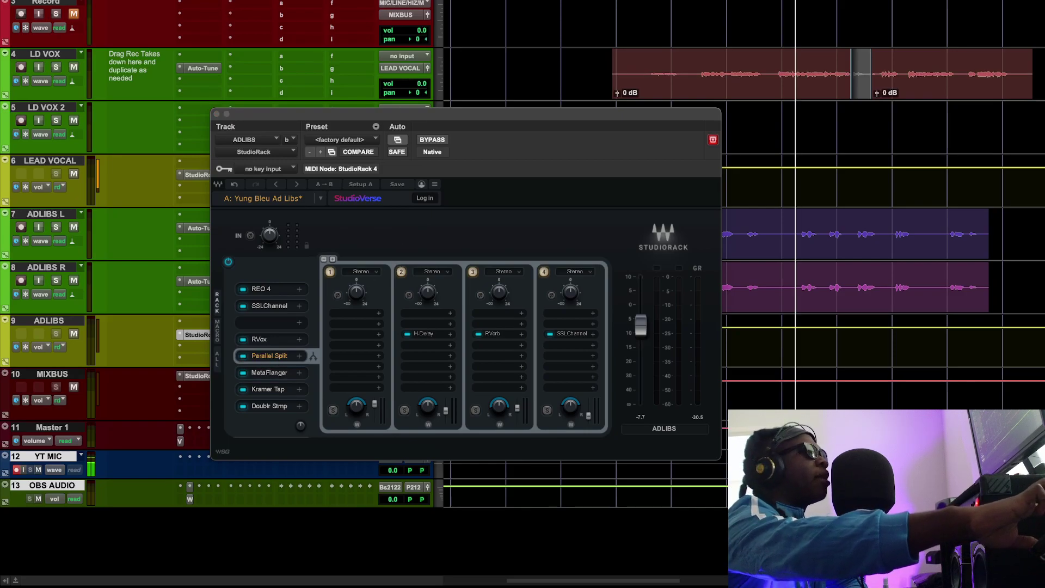
# Open MetaFlanger in the ad-lib rack and place it over the rack to examine its Mix, Feedback, Delay and modulation settings
pyautogui.click(269, 373)
pyautogui.moveTo(384, 109); pyautogui.dragTo(586, 189)
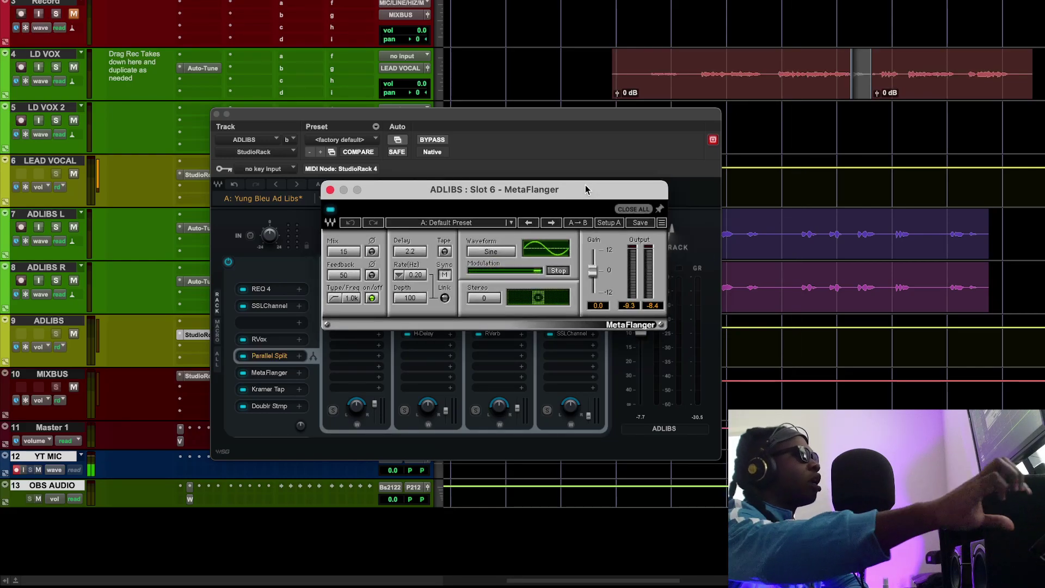
pyautogui.scroll(2, 157, 90)
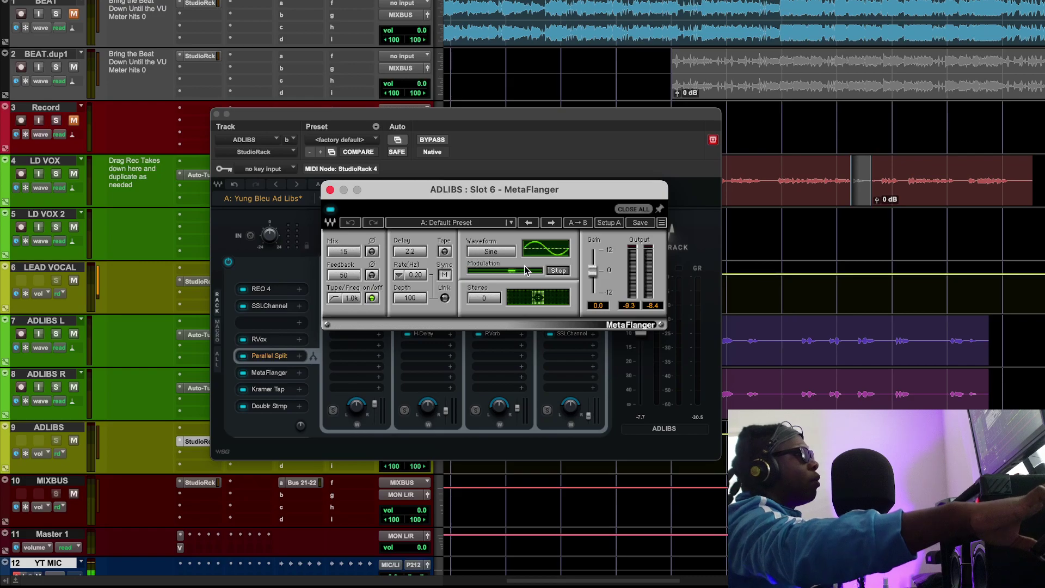
# Audition the ad-libs with MetaFlanger bypassed and enabled, then stop playback and close the plug-in
pyautogui.press('space')
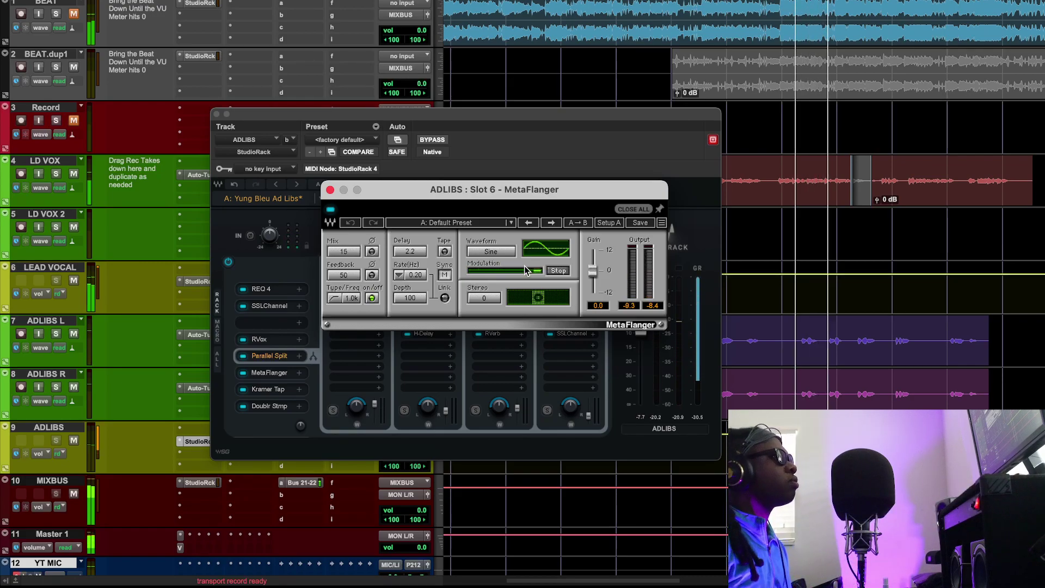
pyautogui.click(331, 209)
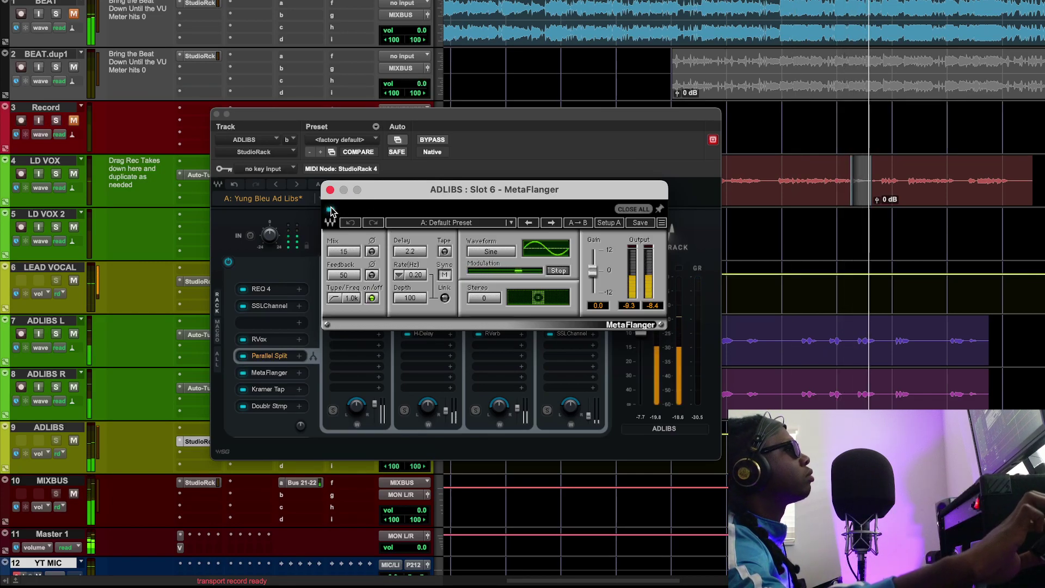
pyautogui.click(331, 209)
pyautogui.click(330, 209)
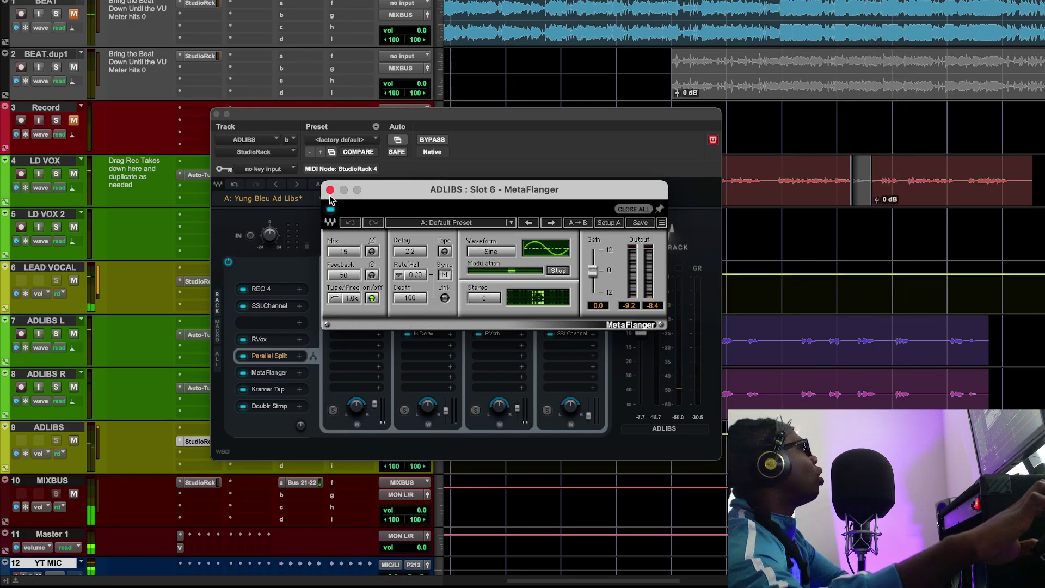
pyautogui.click(330, 190)
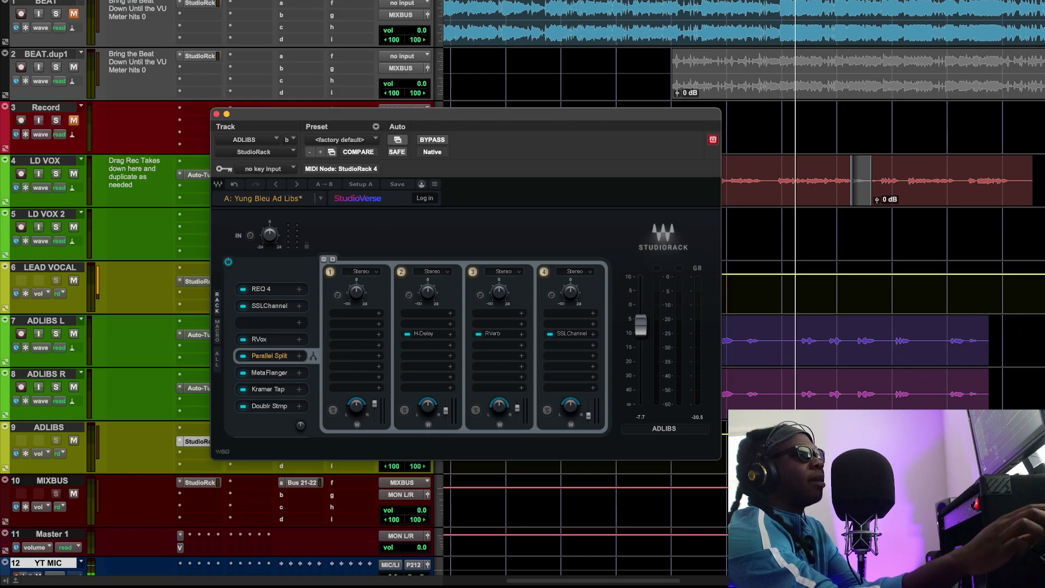
# Open Kramer Tape in the ad-lib rack and examine its speed, Wow & Flutter and Record Level settings
pyautogui.moveTo(1, 2); pyautogui.dragTo(637, 88)
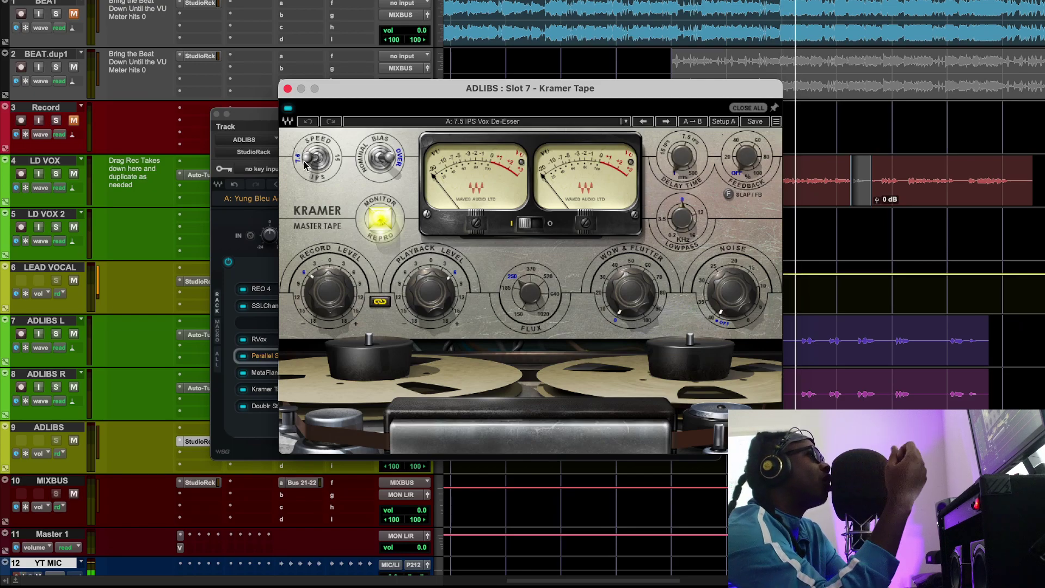
pyautogui.moveTo(625, 291)
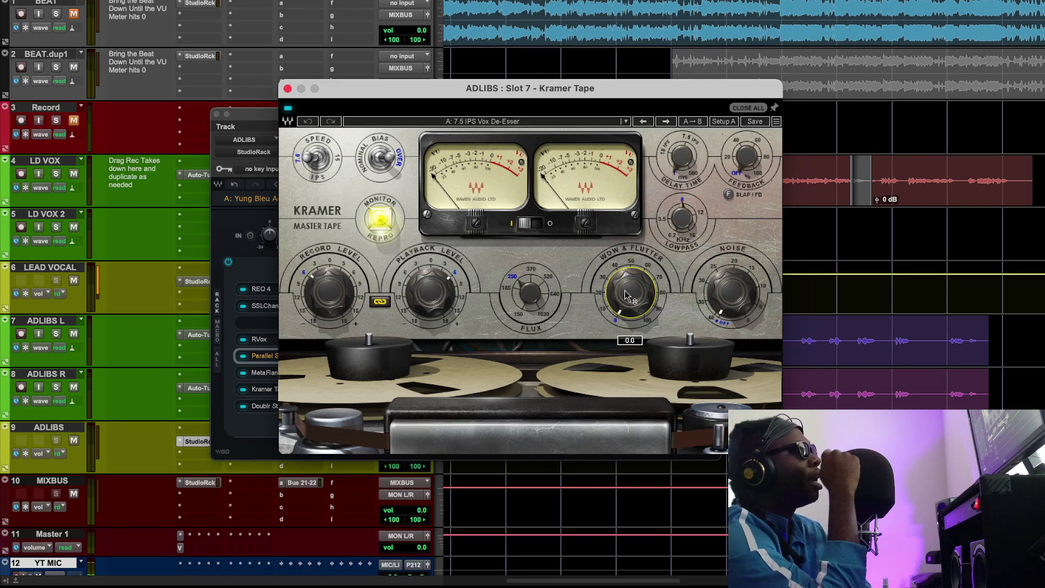
pyautogui.moveTo(344, 296)
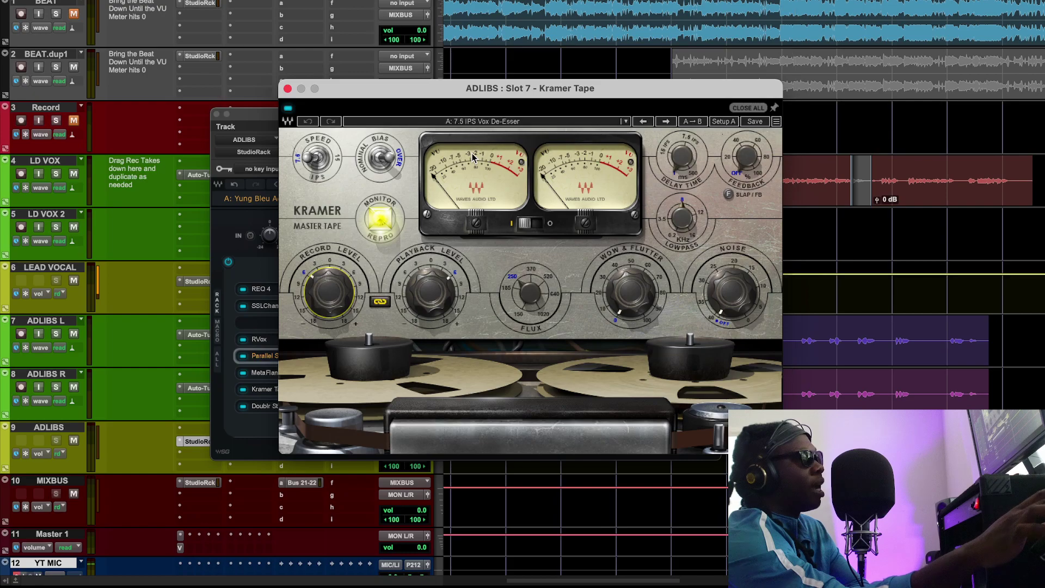
# Compare the ad-libs with Kramer Tape bypassed and enabled during playback, then stop with the plug-in enabled
pyautogui.press('space')
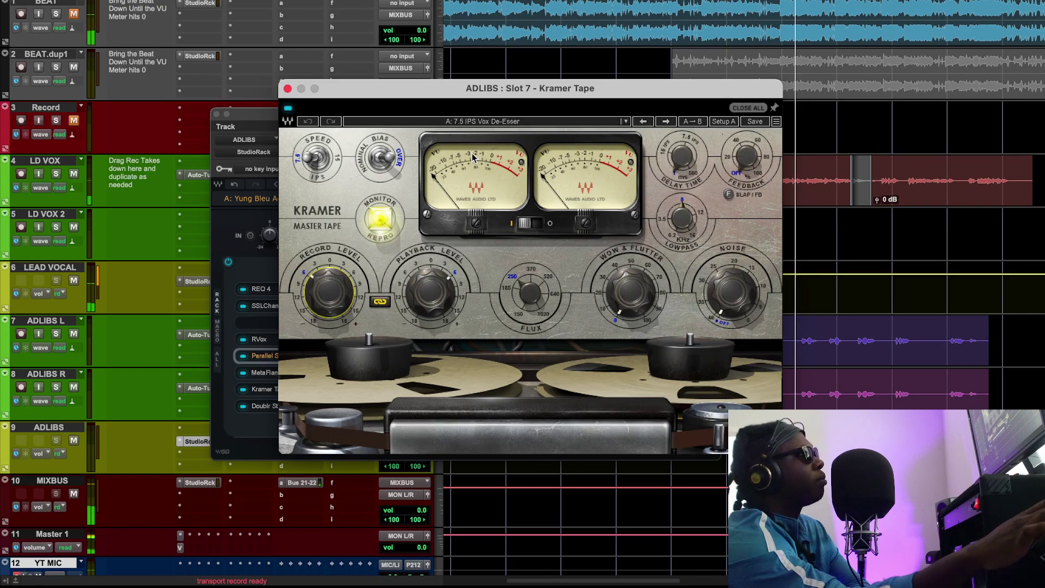
pyautogui.click(288, 110)
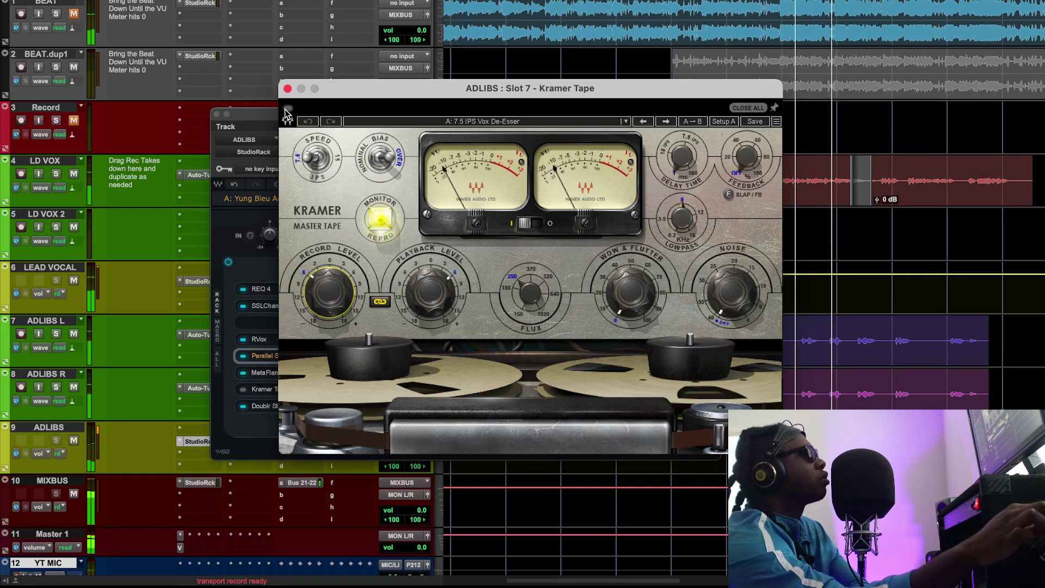
pyautogui.click(287, 111)
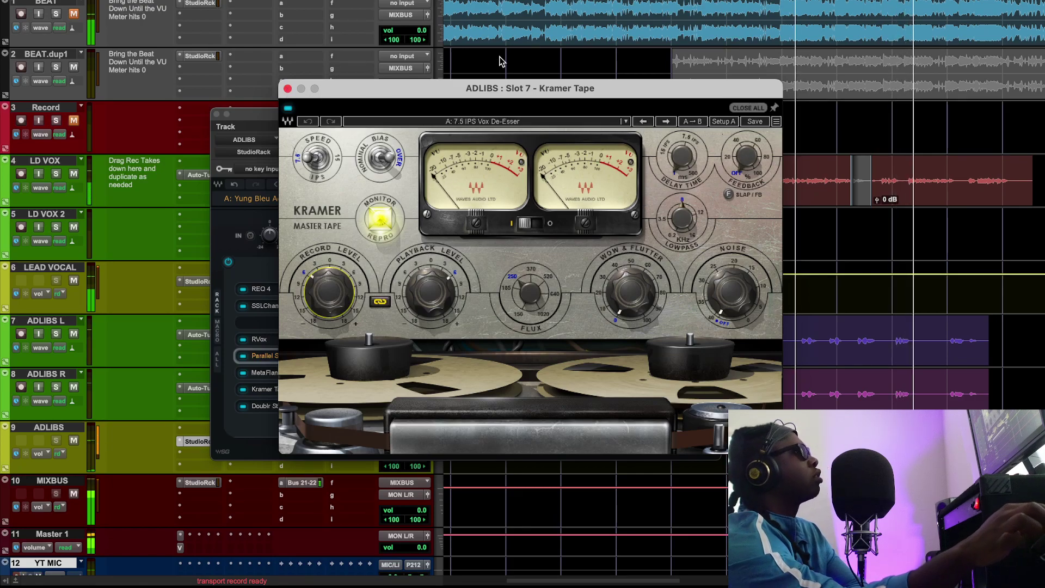
pyautogui.click(288, 108)
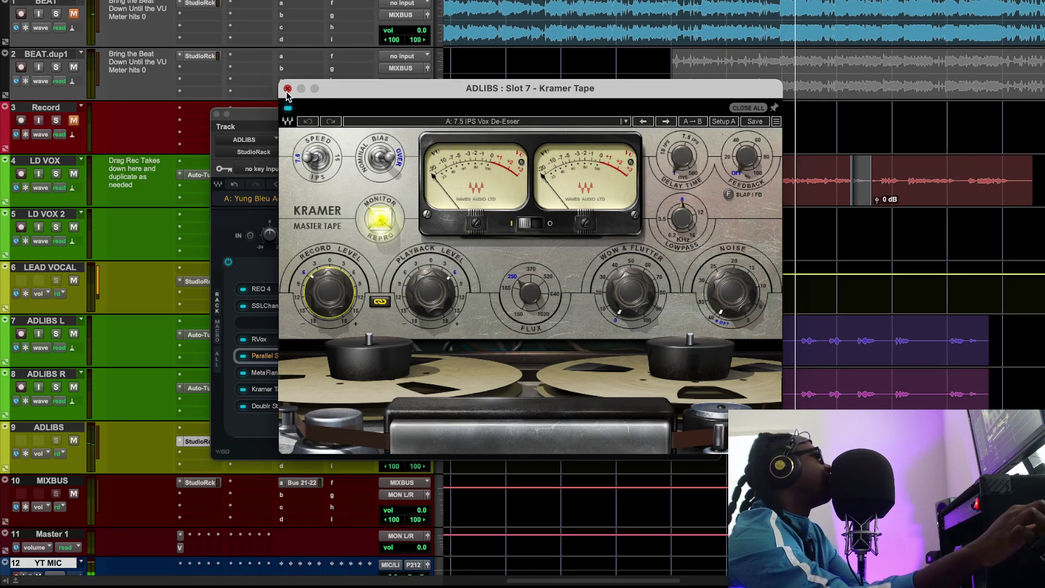
# Close Kramer Tape, then open REQ 4 in the ad-lib rack to review its equalizer curve and close it
pyautogui.click(288, 89)
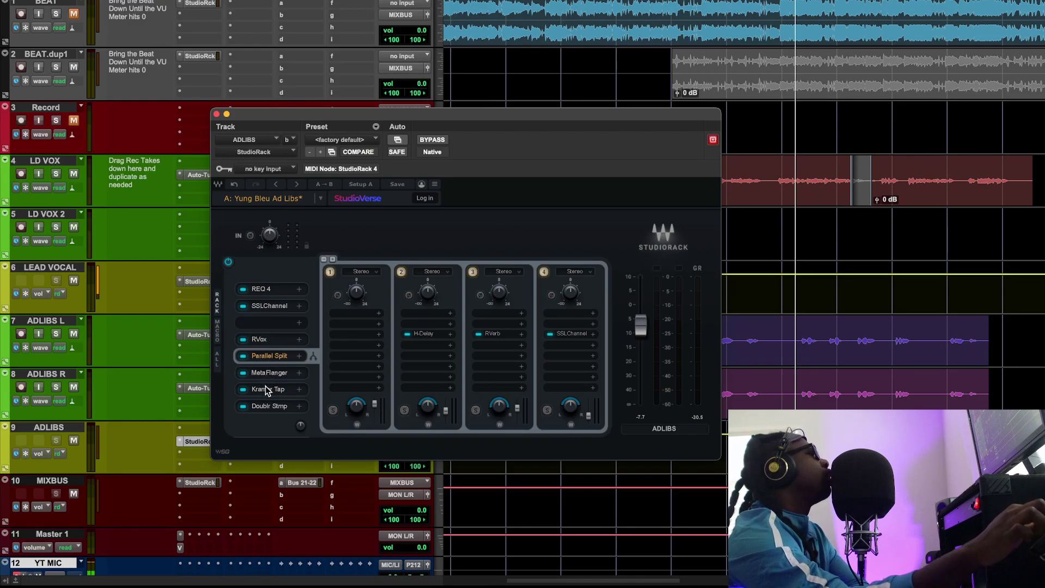
pyautogui.press('space')
pyautogui.moveTo(1, 191); pyautogui.dragTo(575, 192)
pyautogui.click(270, 289)
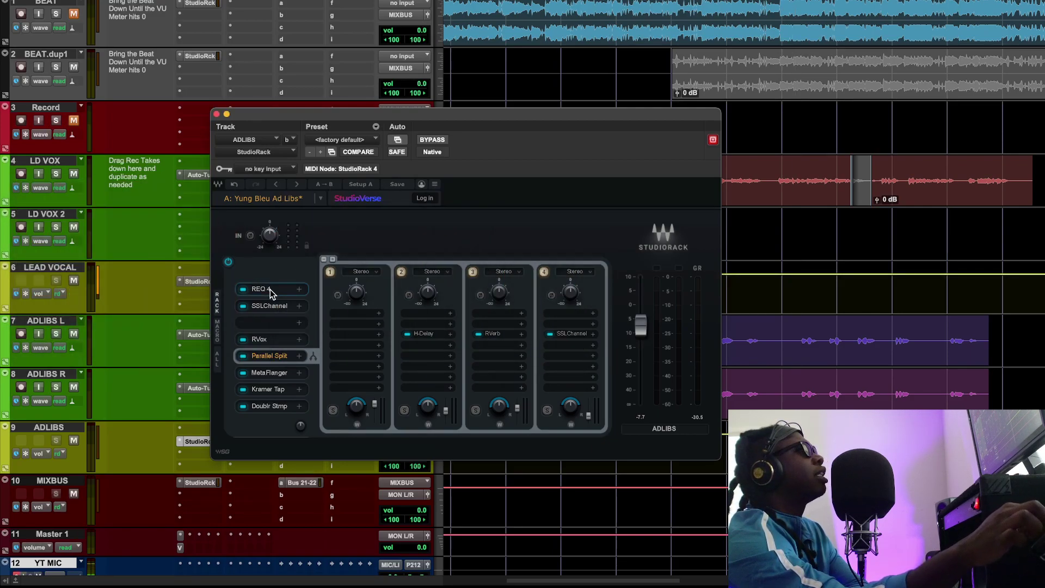
pyautogui.click(270, 290)
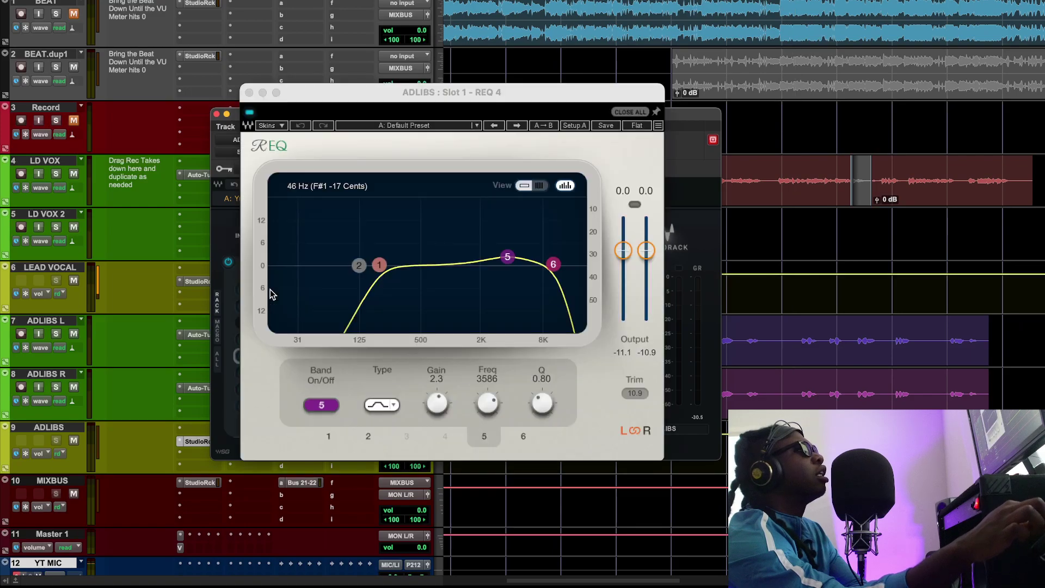
pyautogui.click(250, 93)
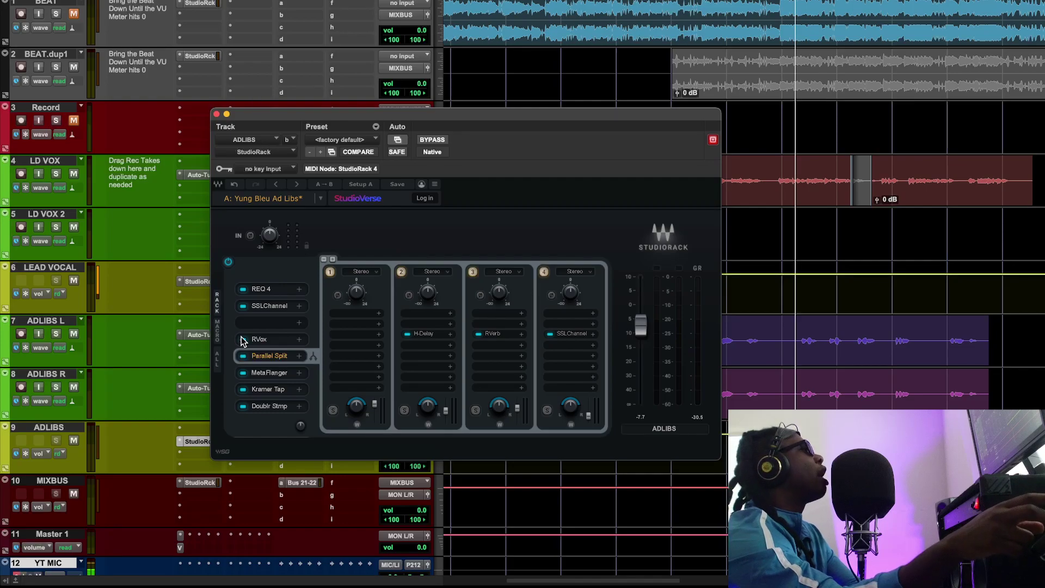
# Open the Doubler pedal in the ad-lib rack and audition the ad-libs with it bypassed and enabled
pyautogui.click(275, 407)
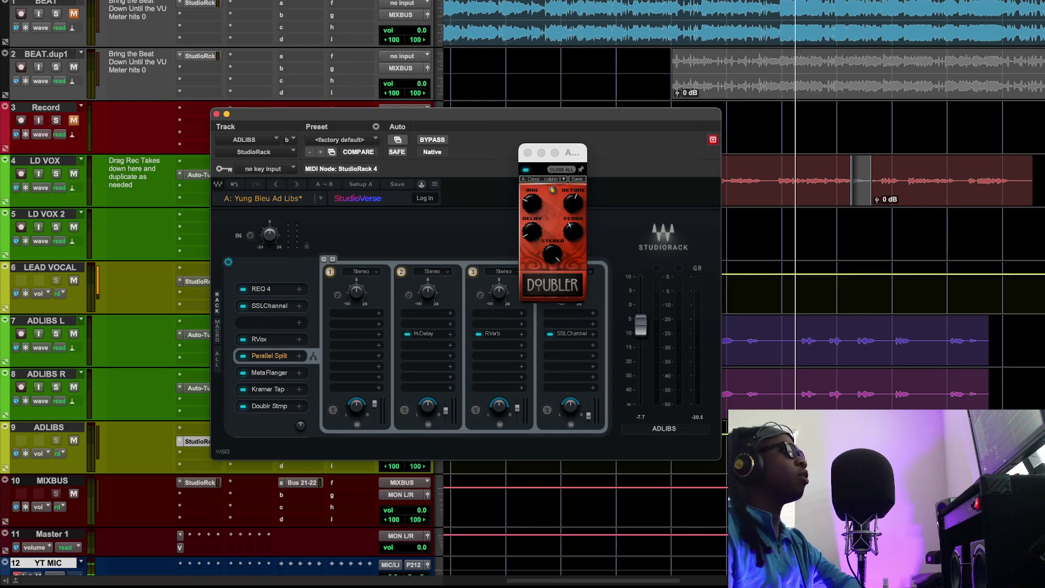
pyautogui.press('space')
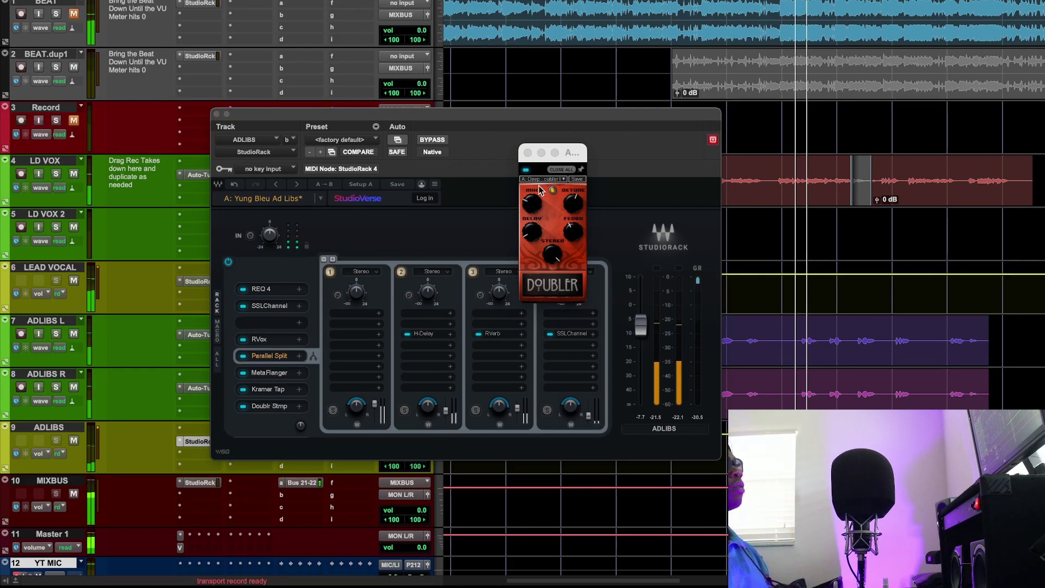
pyautogui.click(526, 170)
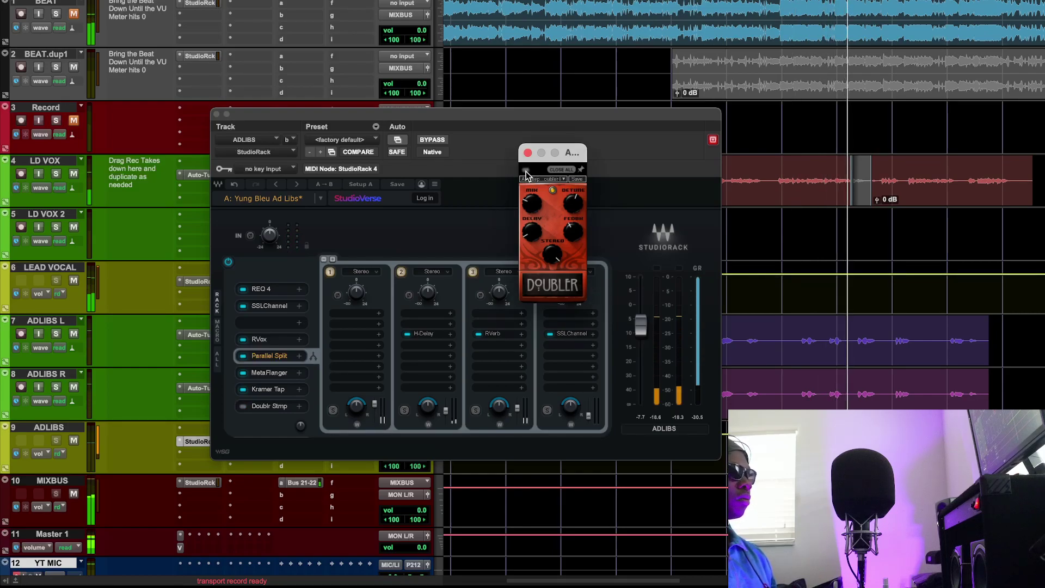
pyautogui.click(527, 171)
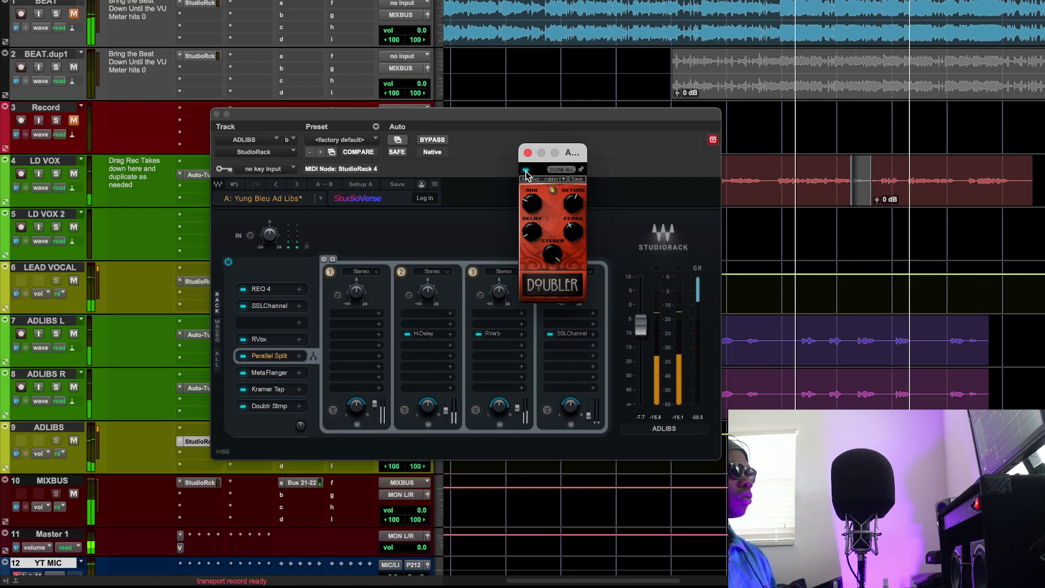
# Replay the ad-libs from slightly earlier with the Doubler toggled off and on, then stop playback and close the pedal
pyautogui.click(714, 96)
pyautogui.press('space')
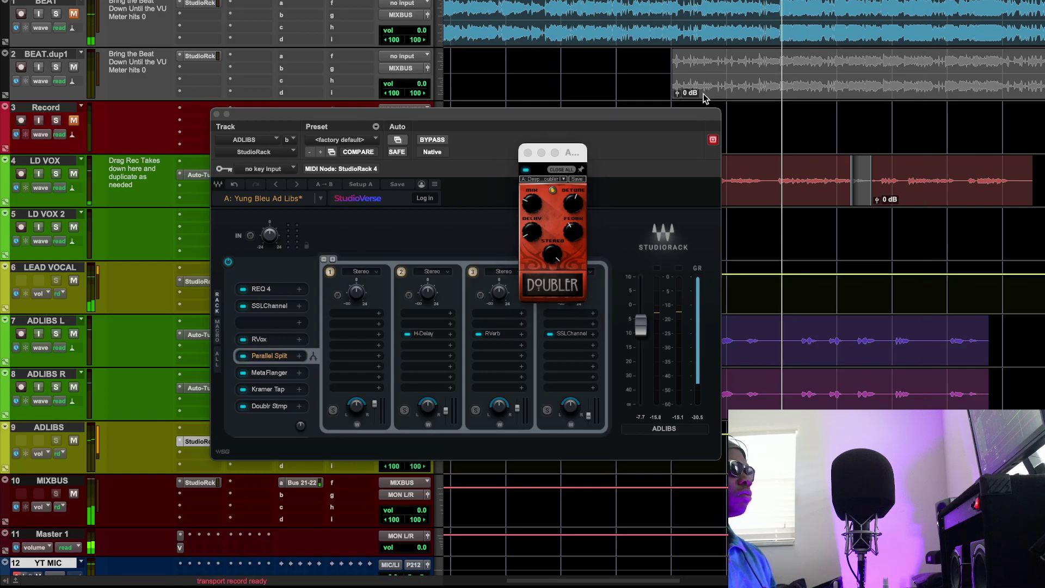
pyautogui.click(526, 172)
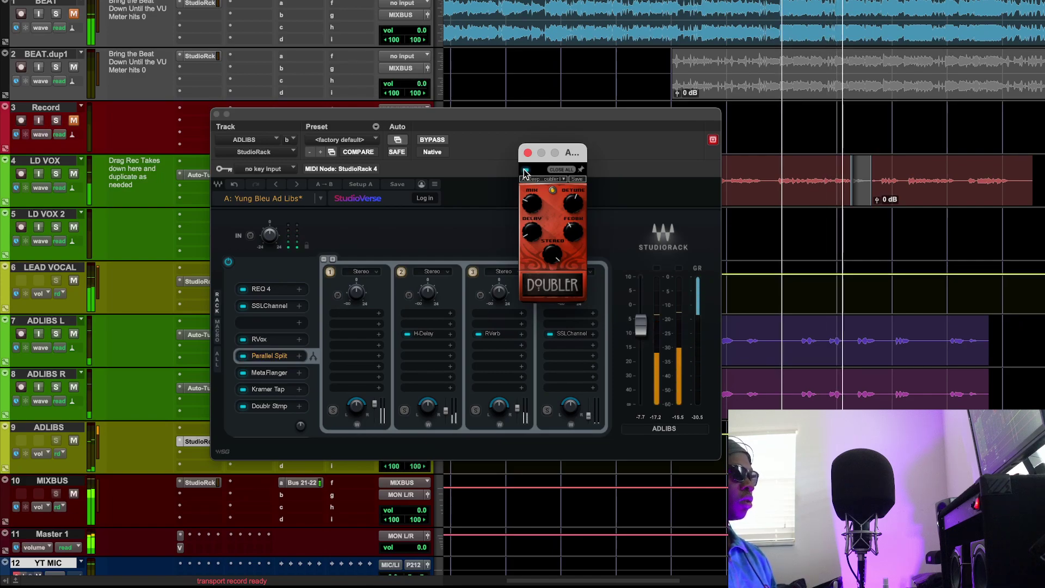
pyautogui.click(524, 170)
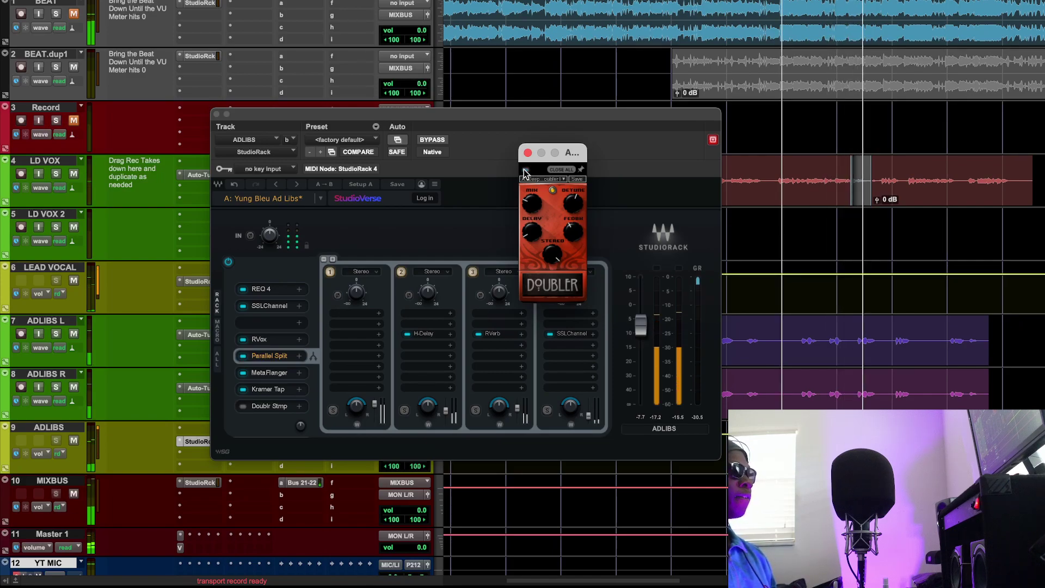
pyautogui.click(525, 171)
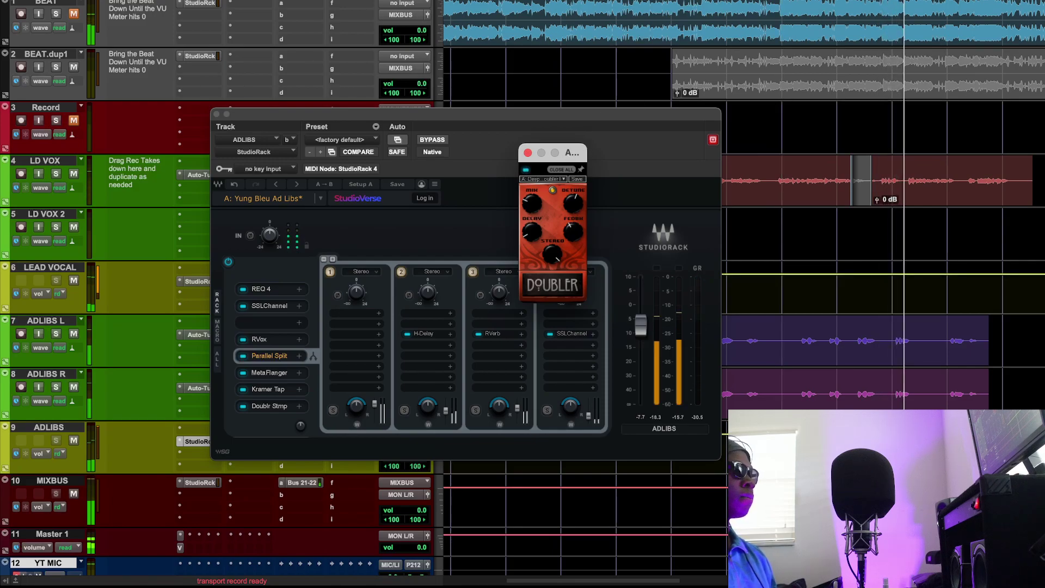
pyautogui.click(593, 157)
pyautogui.press('space')
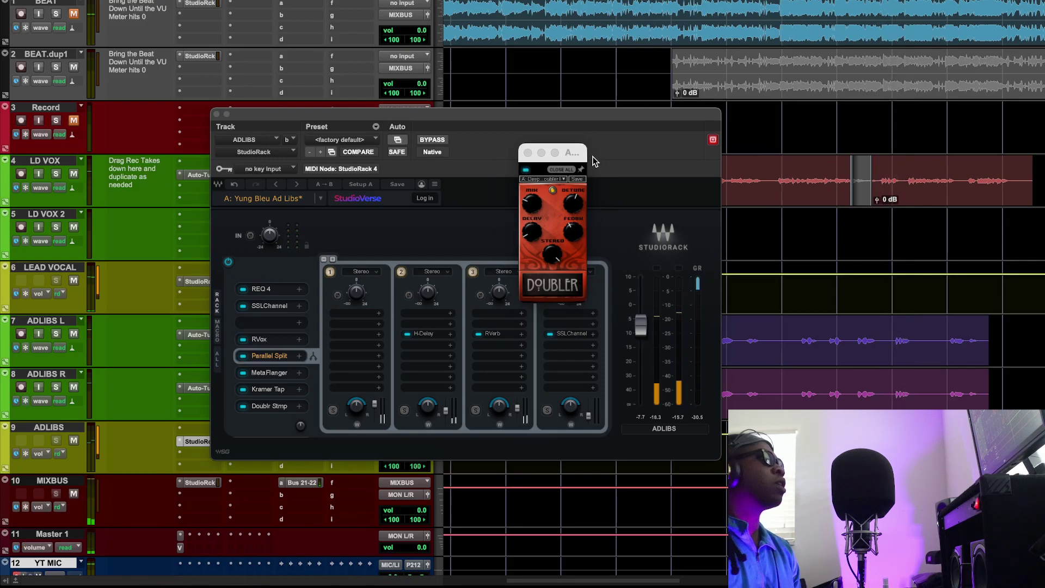
pyautogui.click(528, 154)
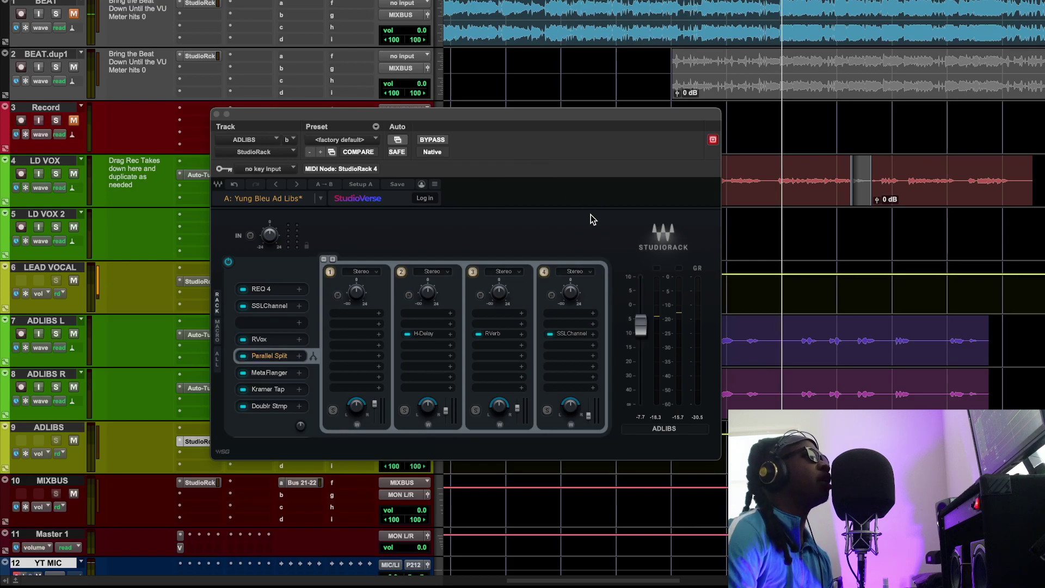